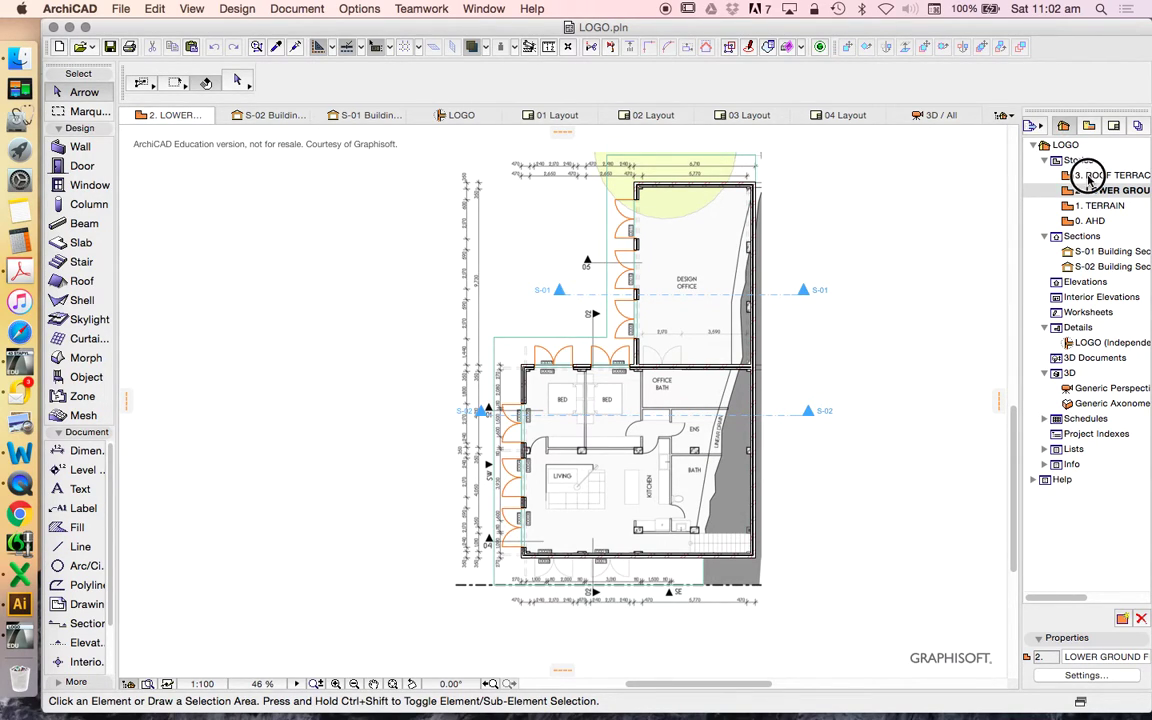
Step: Open the 3. ROOF TERRACE story and, with the Roof tool active, hide the trace reference of the floor below
double_click(1090, 176)
click(707, 311)
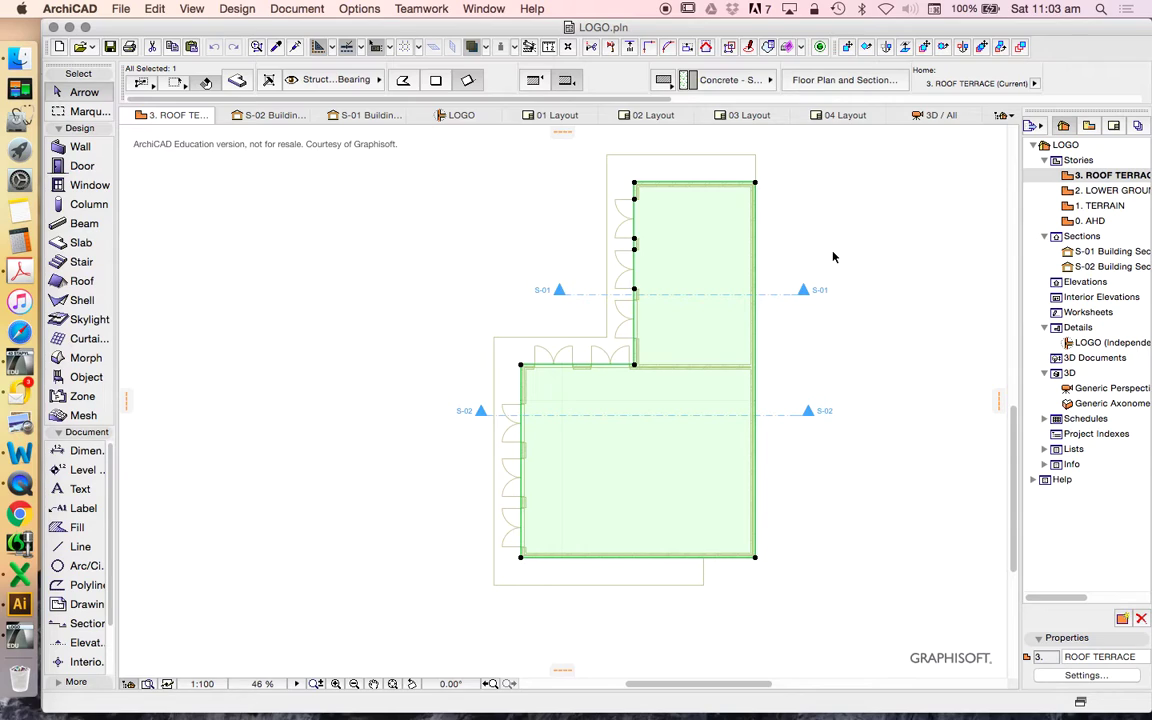
click(843, 226)
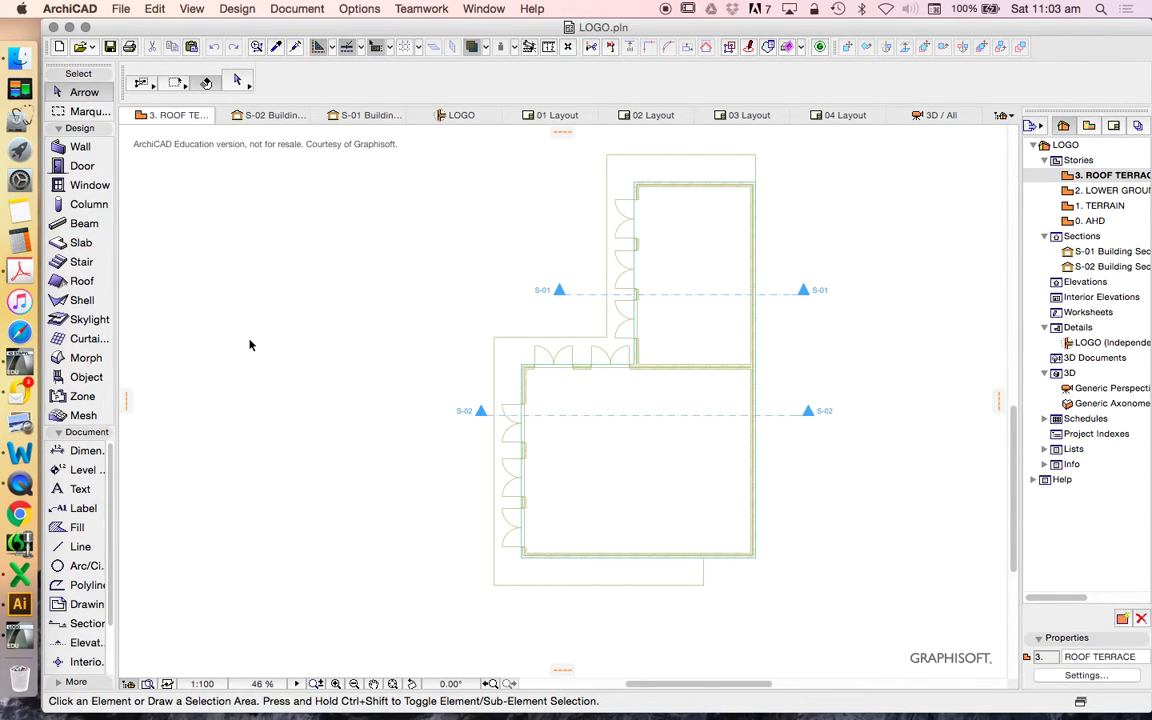
click(83, 282)
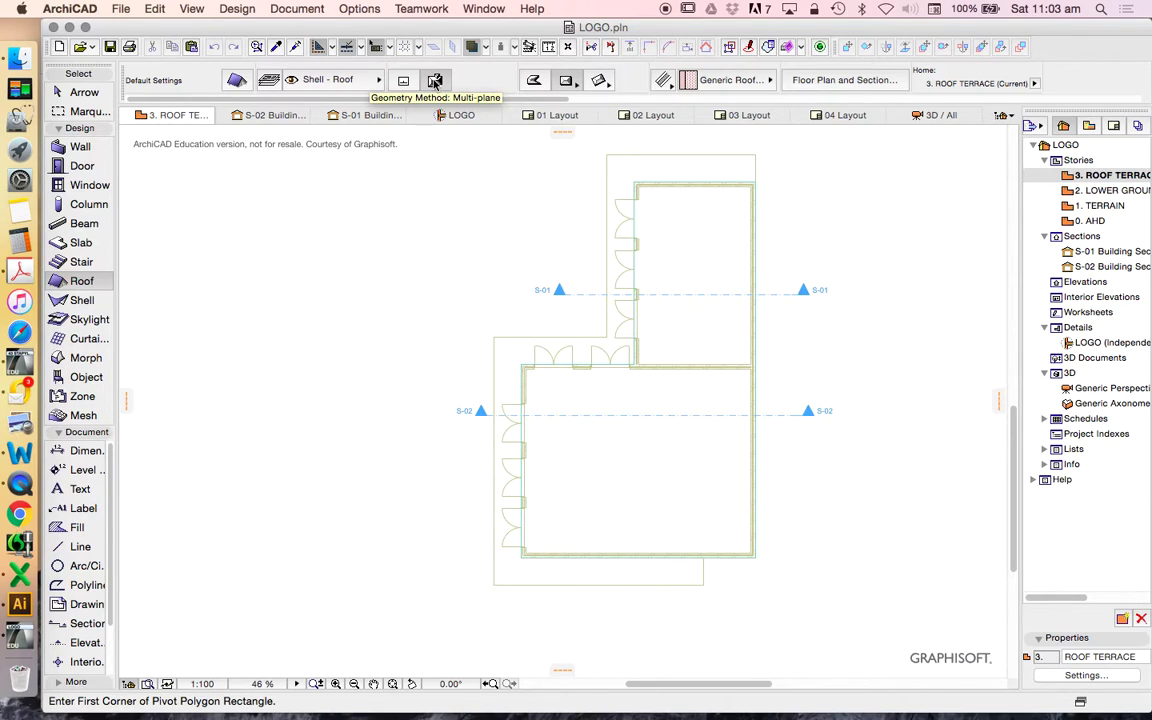
click(471, 48)
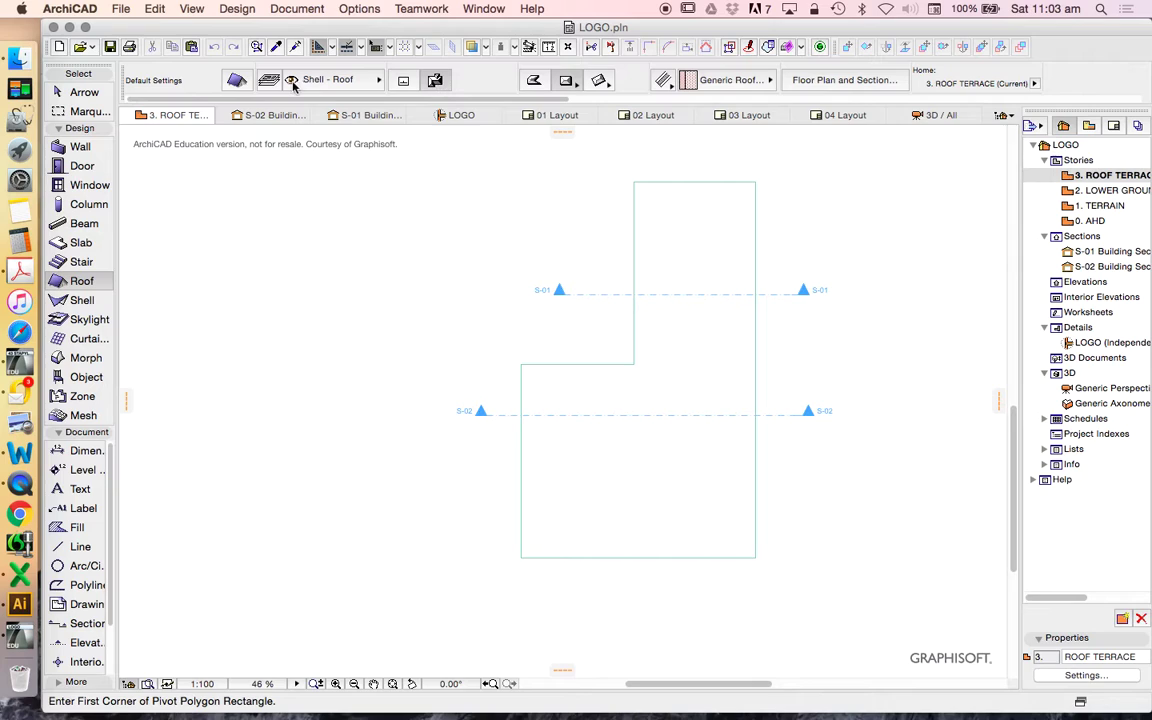
Step: In the roof default settings, set the multi-plane pitch to 25° and the pivot line offset to the home story to 0
click(233, 82)
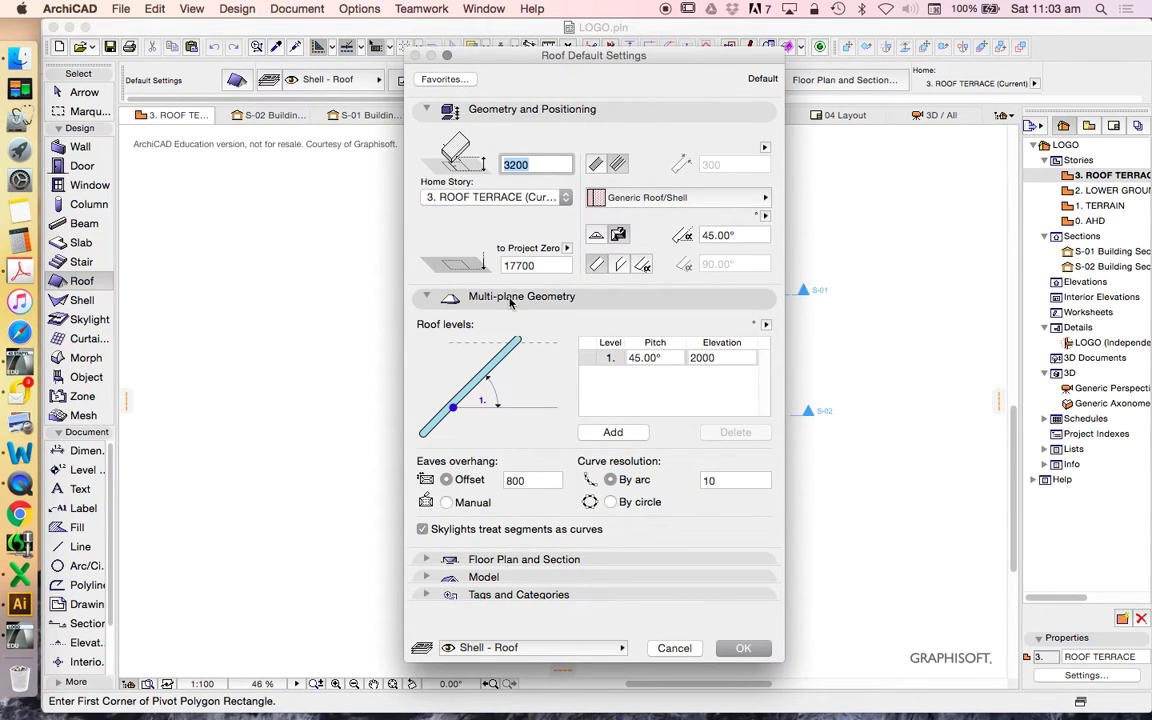
click(669, 358)
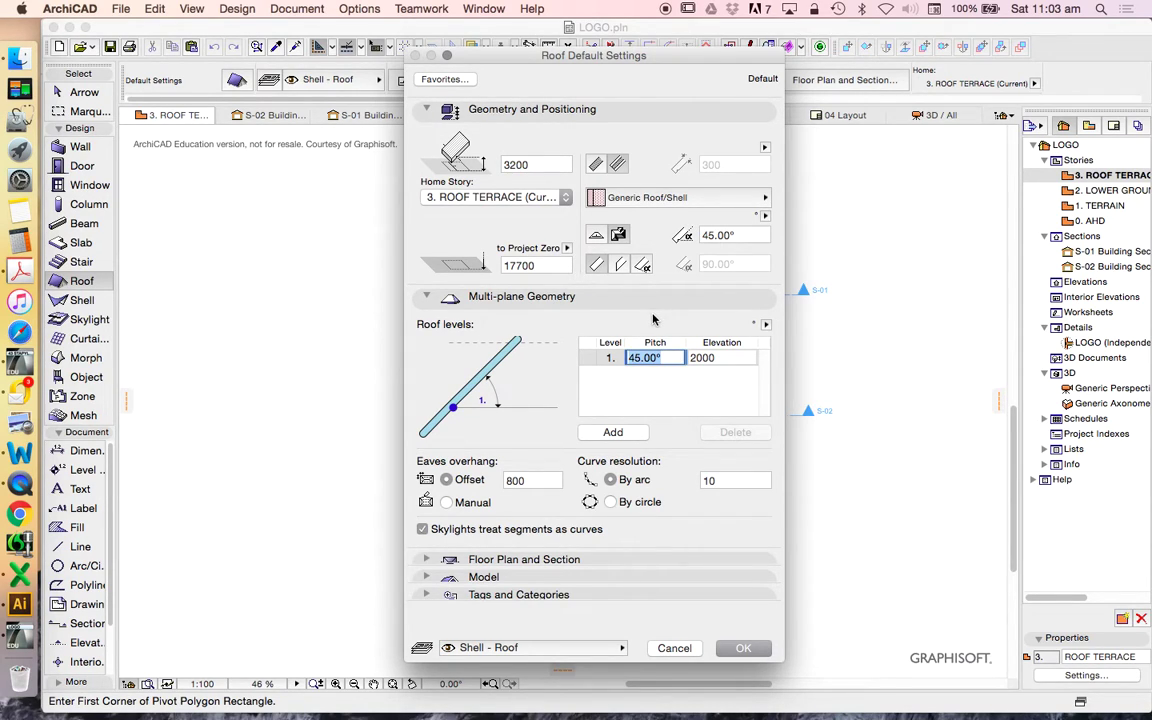
text(25)
click(742, 357)
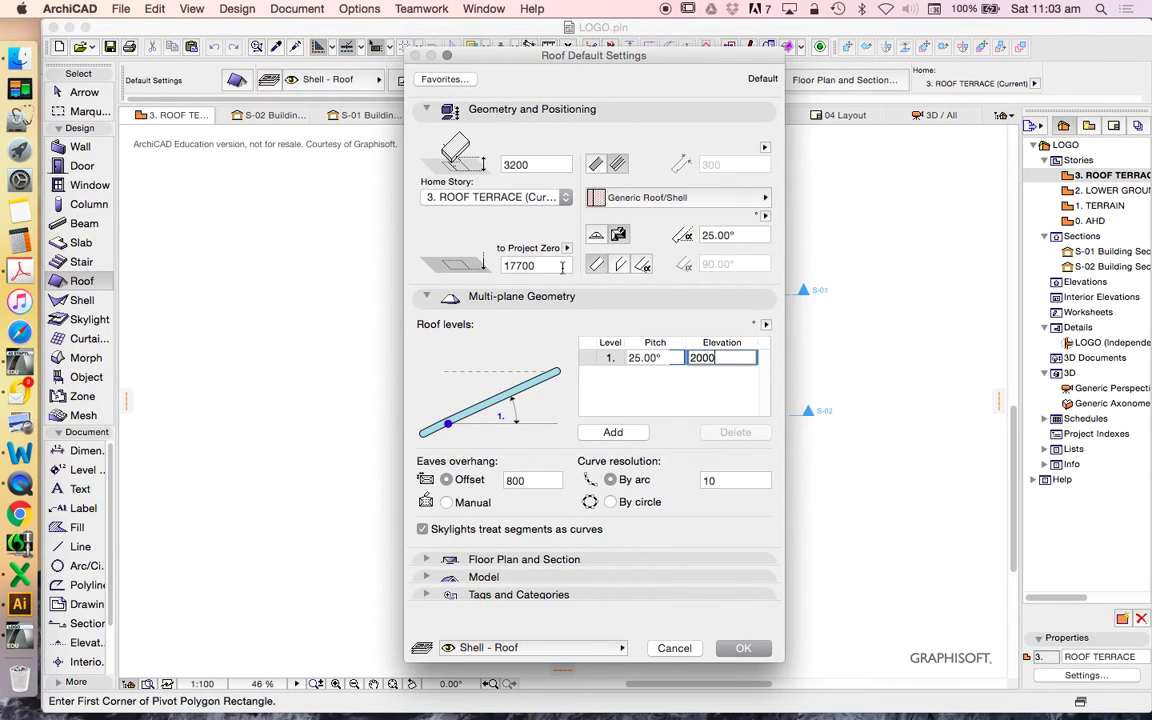
double_click(532, 164)
text(0)
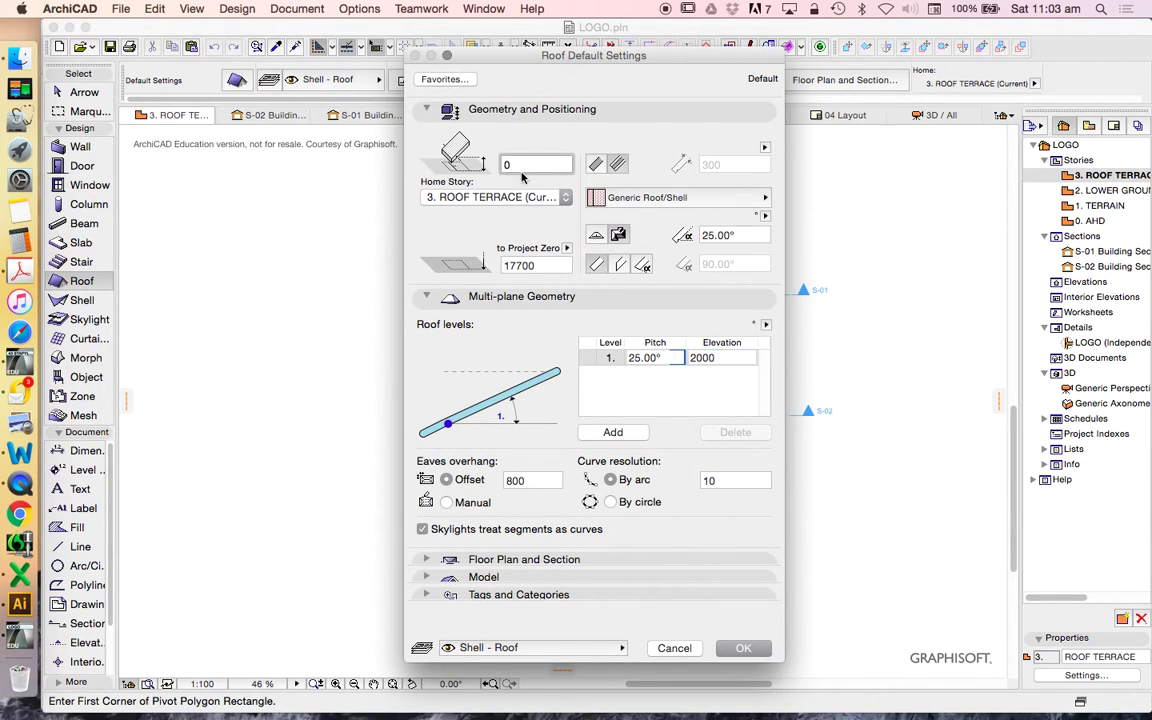
Step: Set the roof's eaves overhang offset to 600 and apply the default settings
right_click(510, 482)
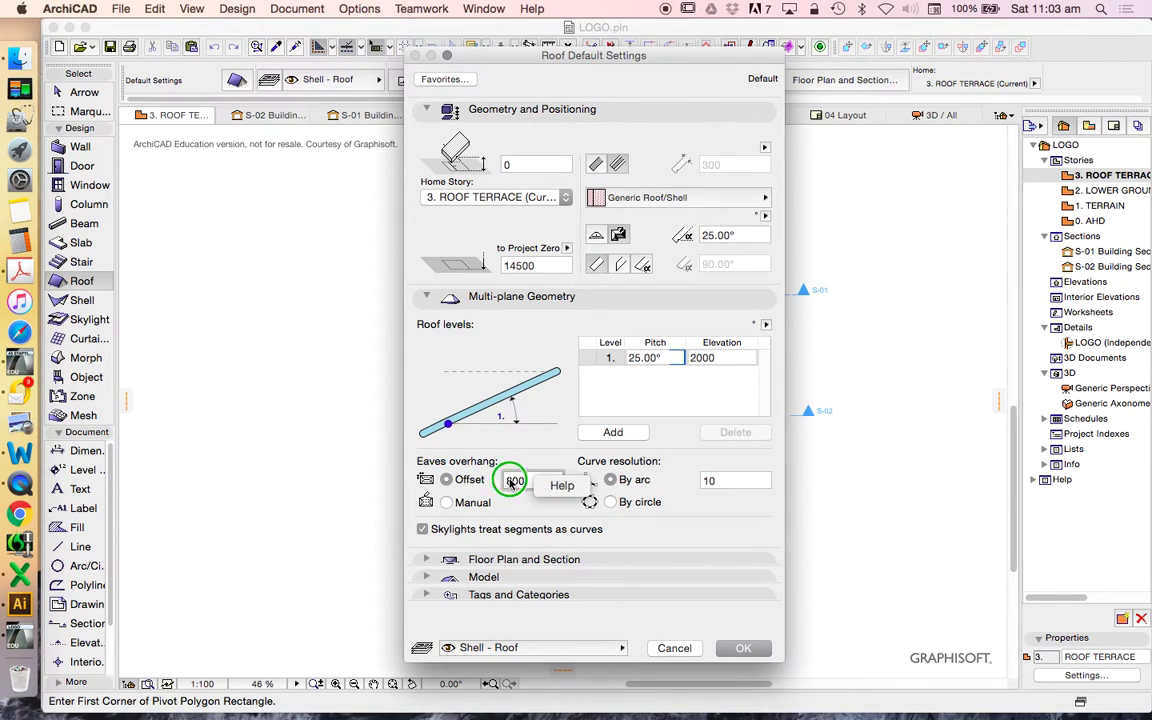
click(521, 482)
drag(531, 481, 460, 480)
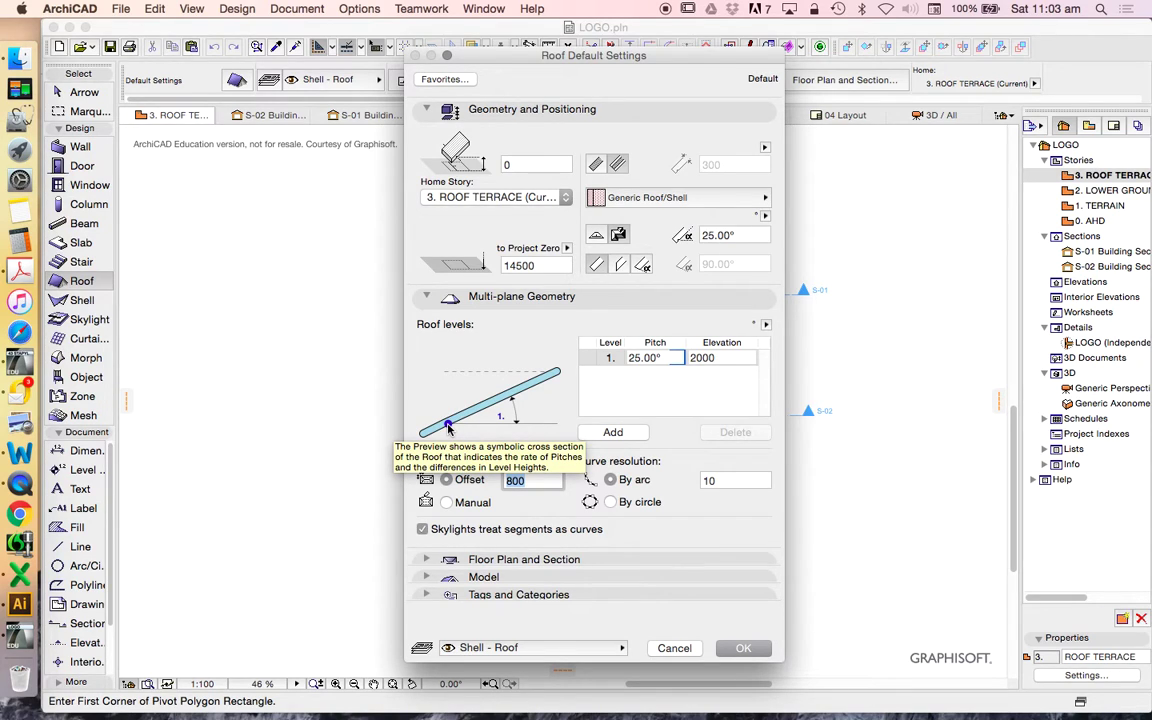
text(60)
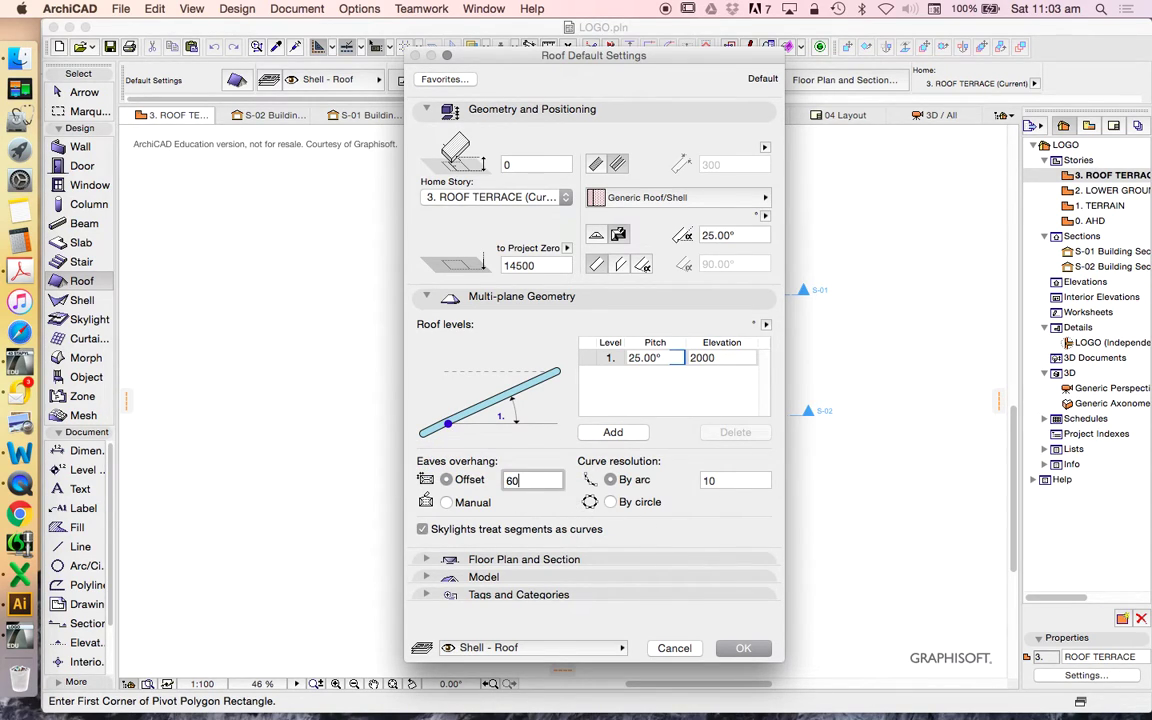
text(0)
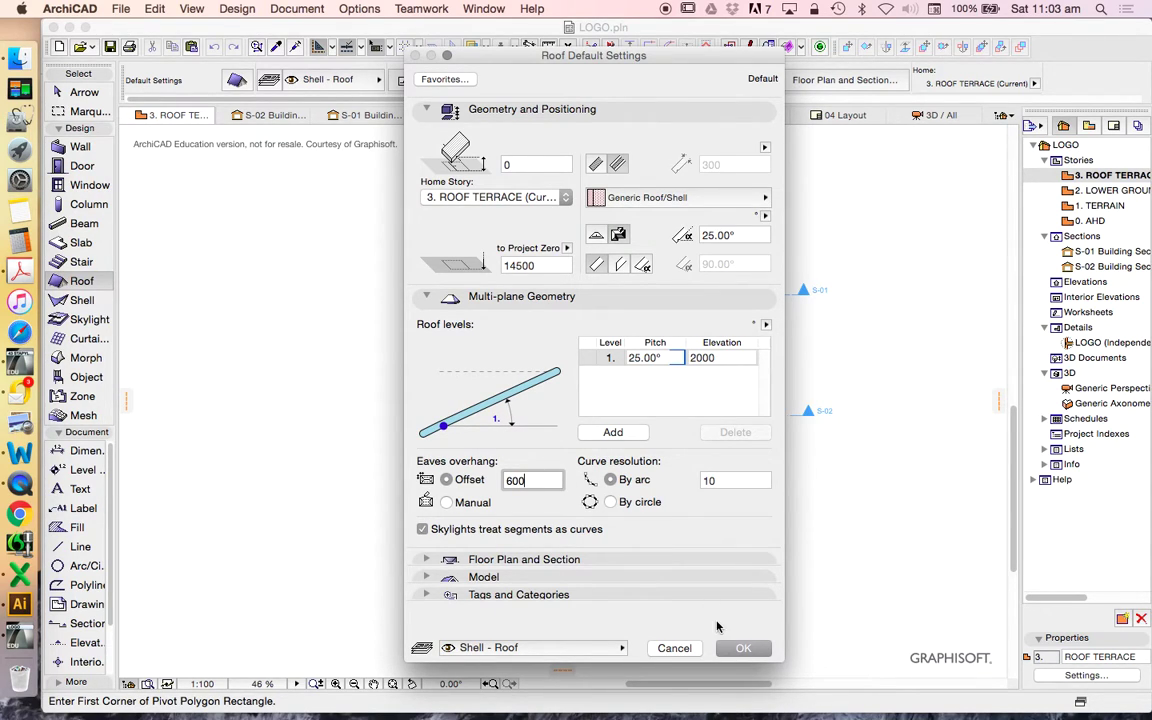
click(743, 648)
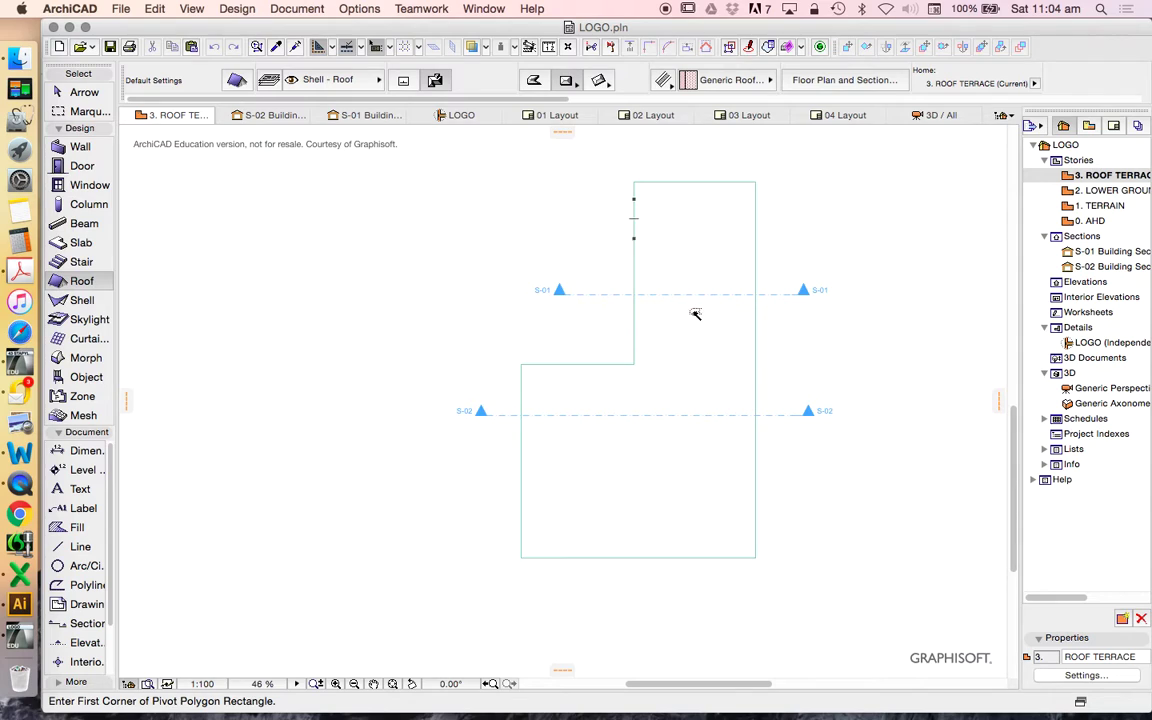
Step: Generate a multi-plane roof over the L-shaped building with the Magic Wand, using the slab outline
click(696, 470)
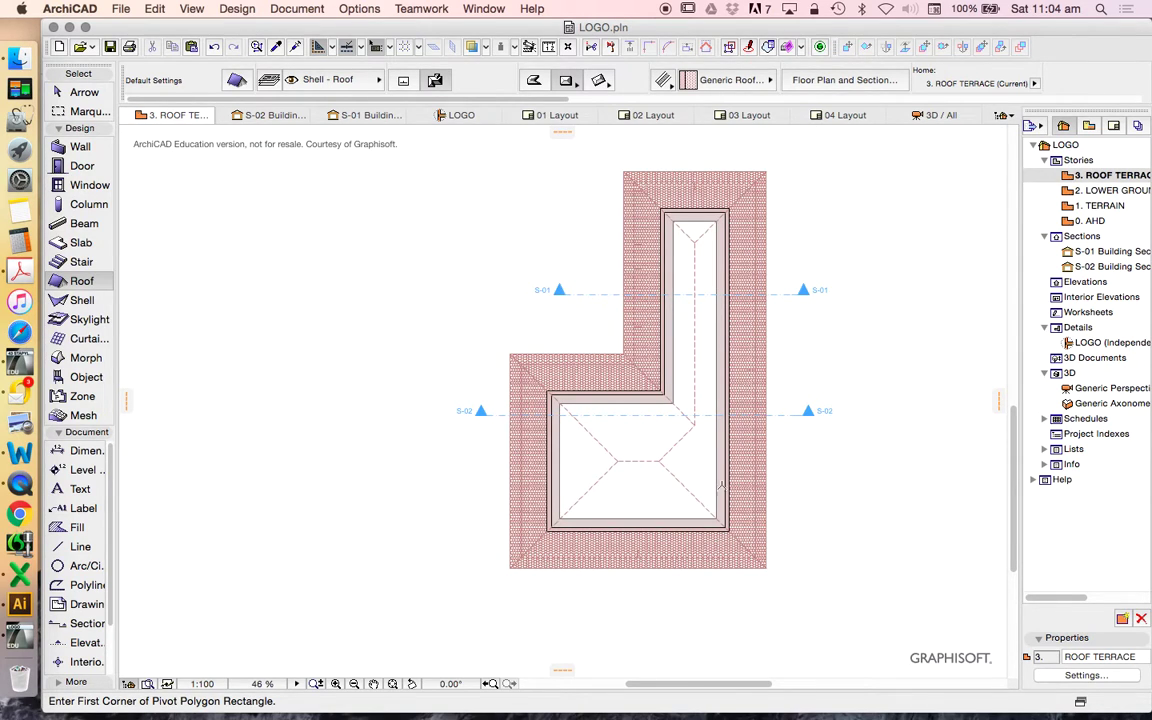
key(Escape)
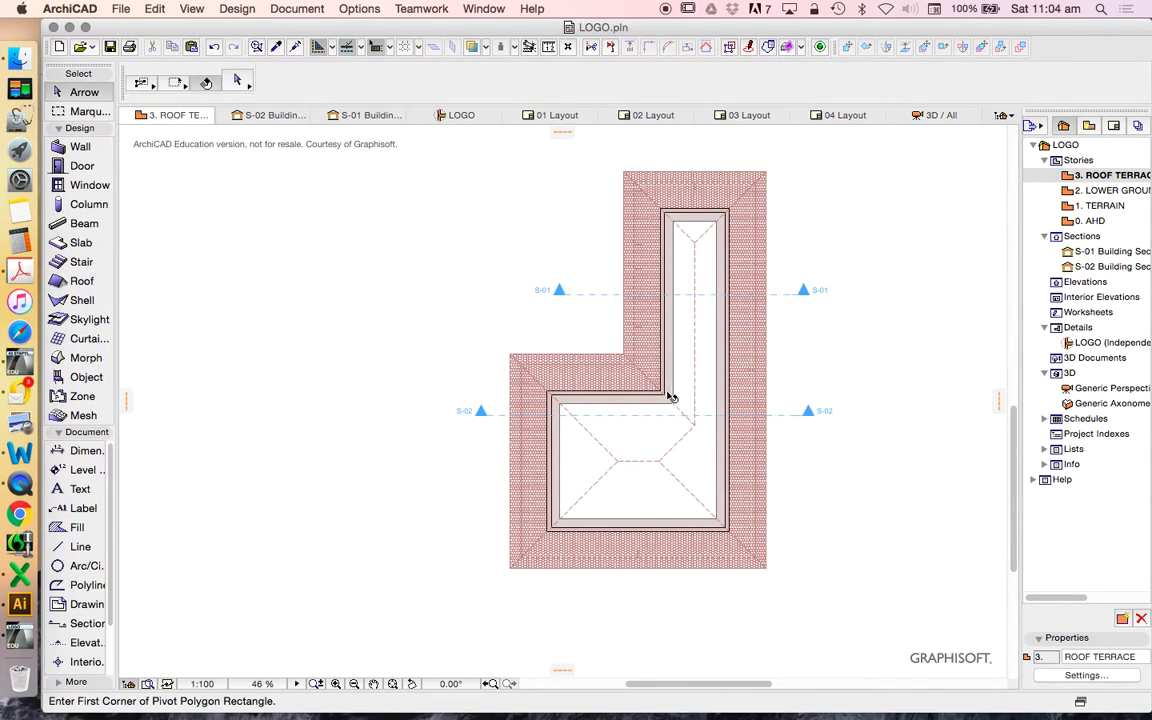
click(642, 396)
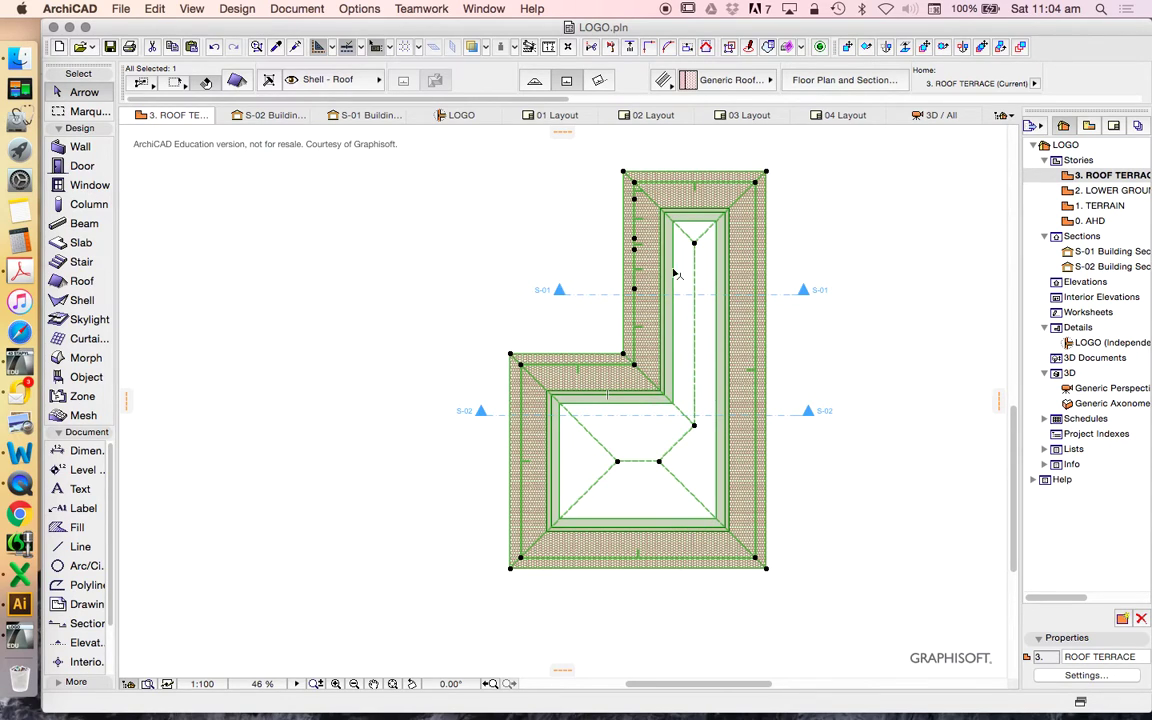
click(791, 243)
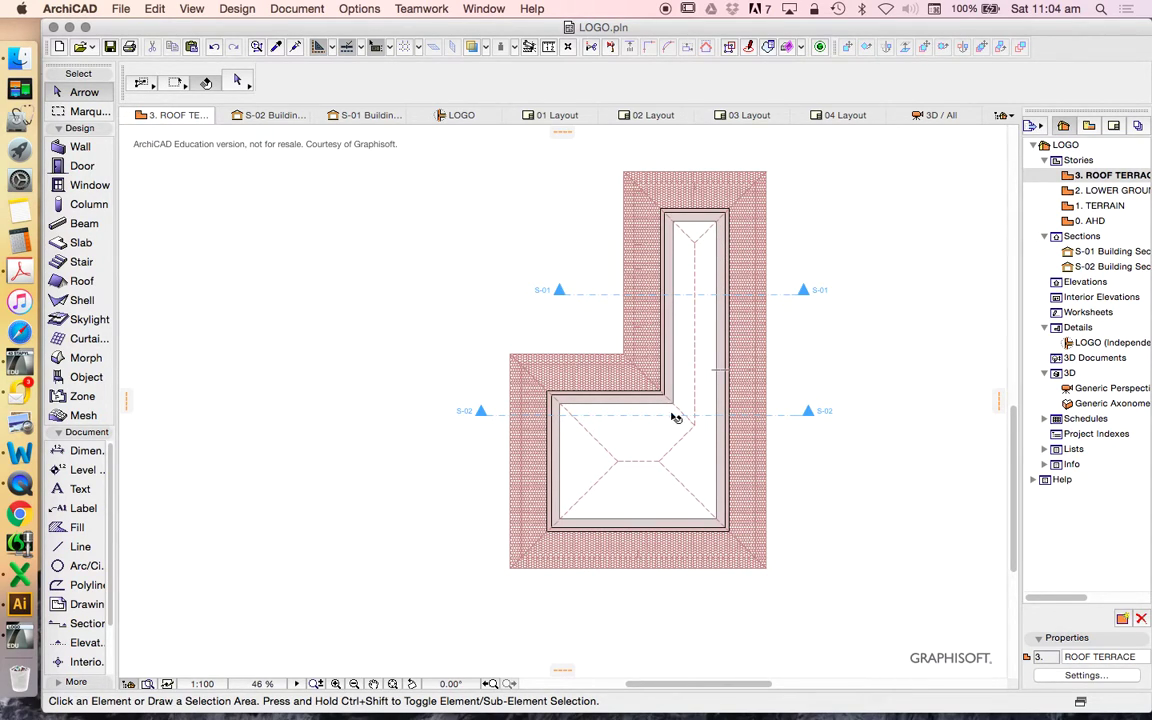
Step: Examine the multi-plane roof on the floor plan and on the whole building in 3D
click(663, 311)
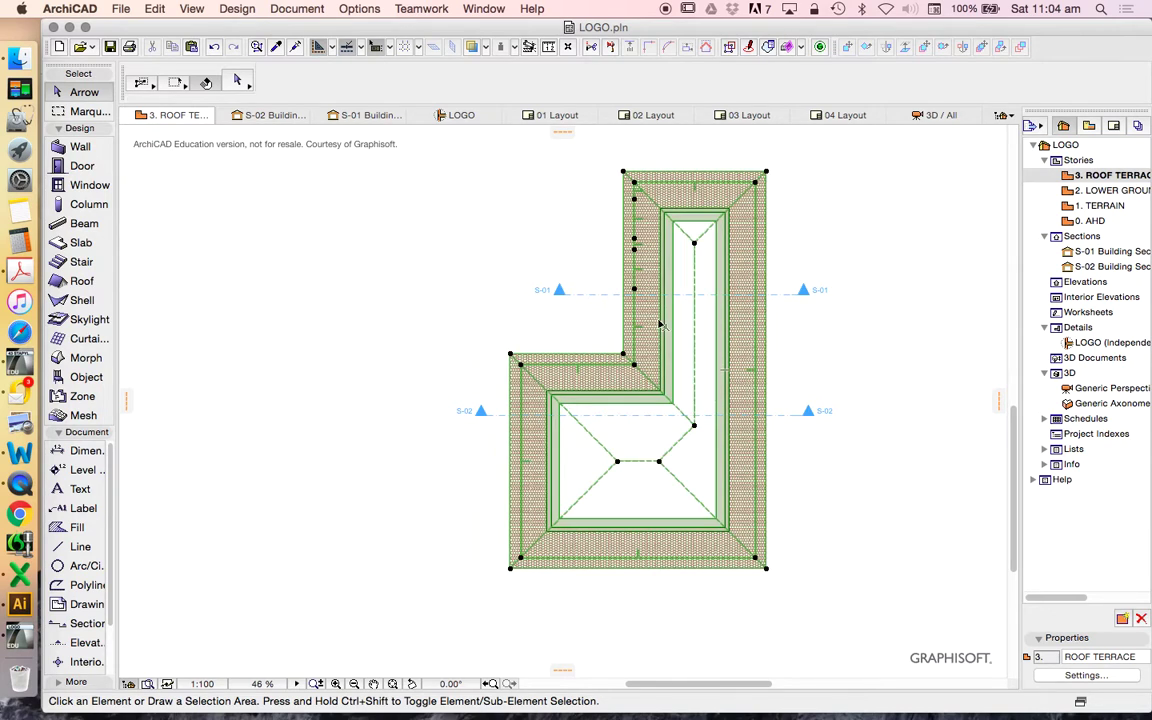
scroll(635, 212, up, 10)
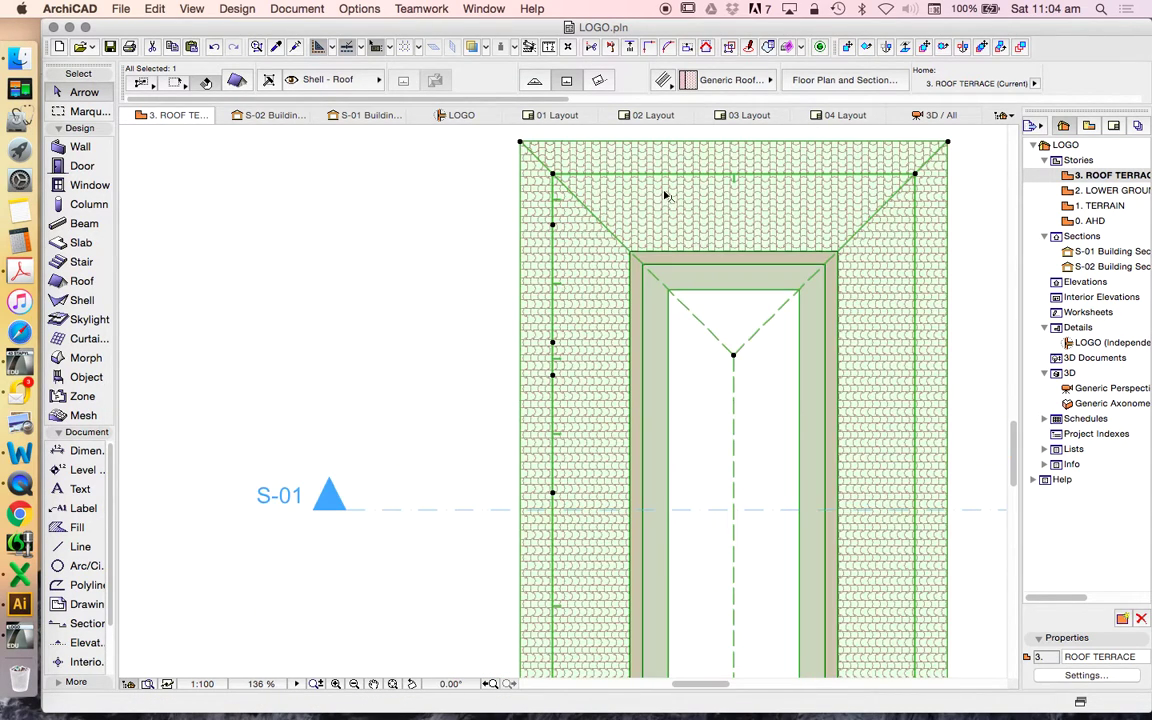
scroll(648, 221, down, 7)
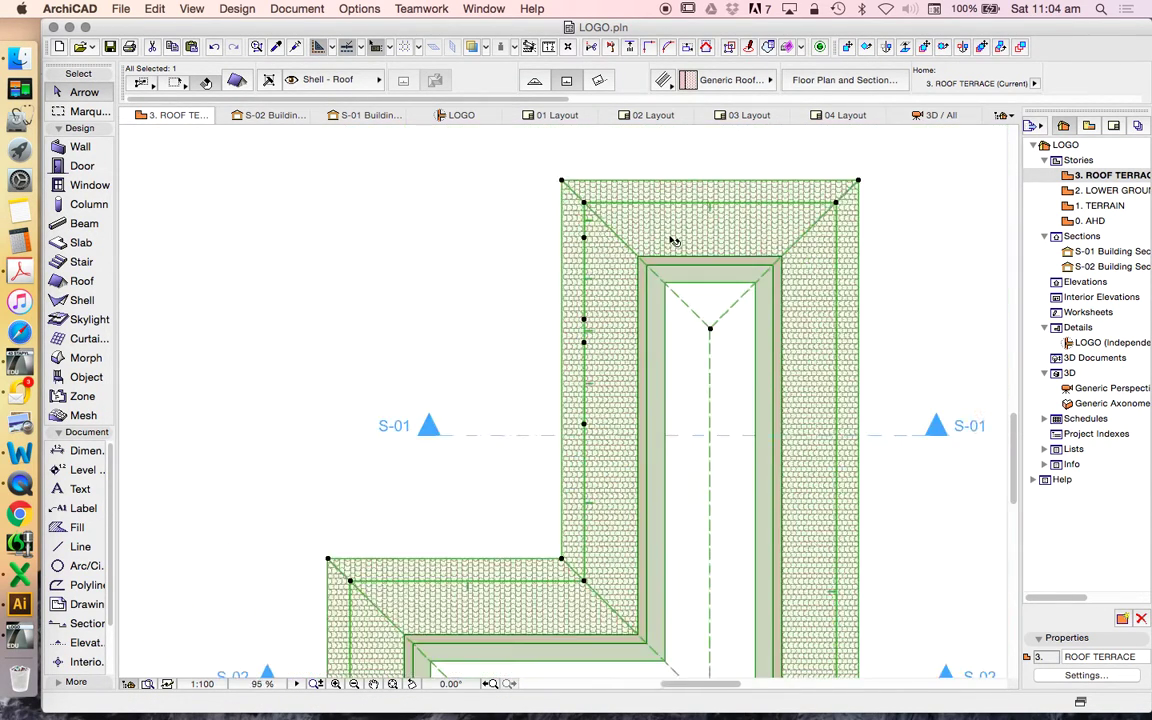
click(507, 251)
right_click(507, 251)
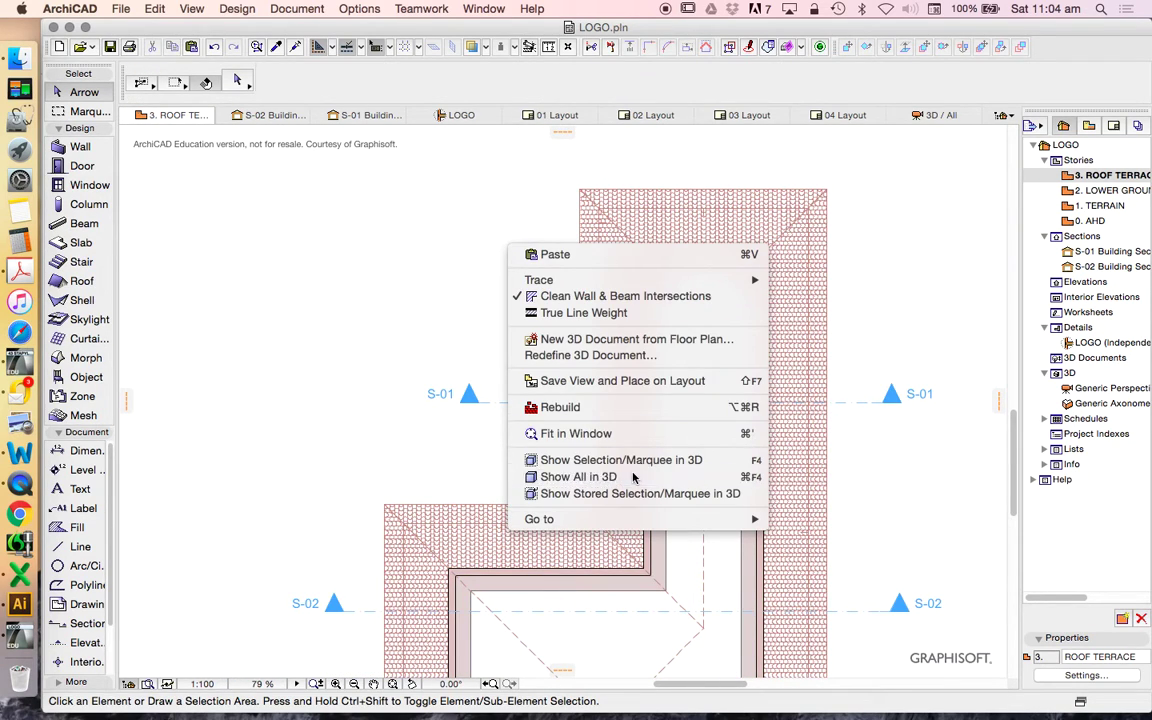
click(560, 430)
drag(576, 491, 851, 454)
scroll(438, 390, up, 8)
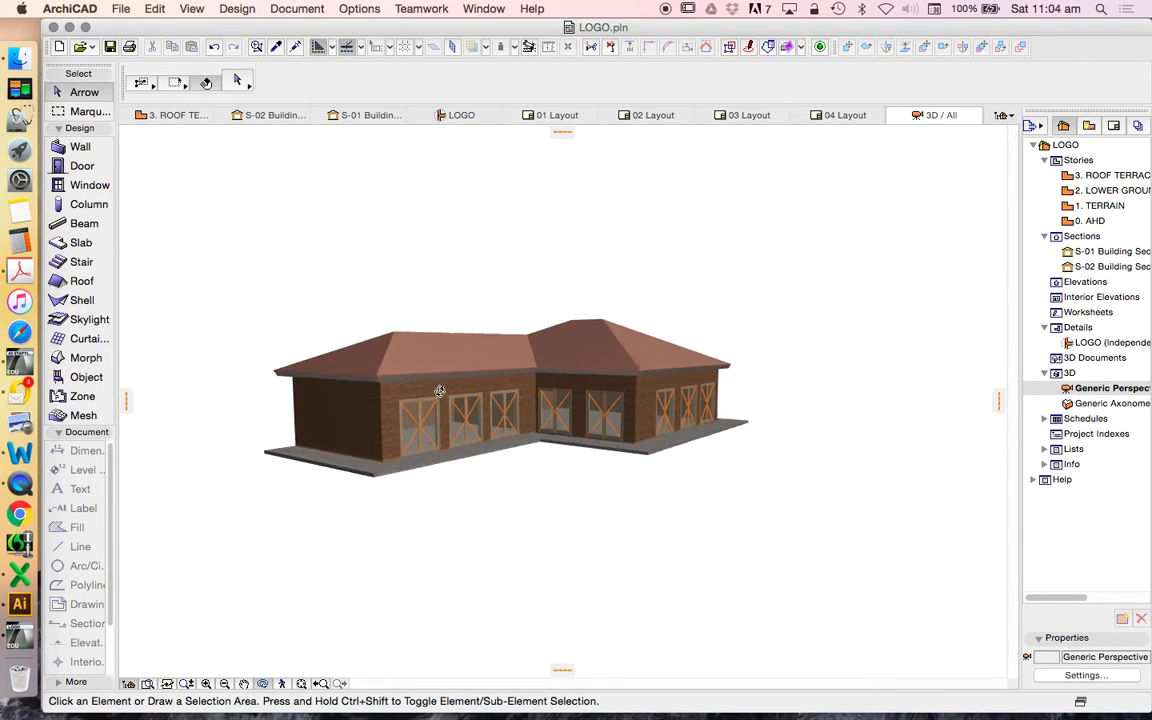
drag(438, 390, 420, 486)
Step: Delete the multi-plane roof from the 3D model
click(686, 344)
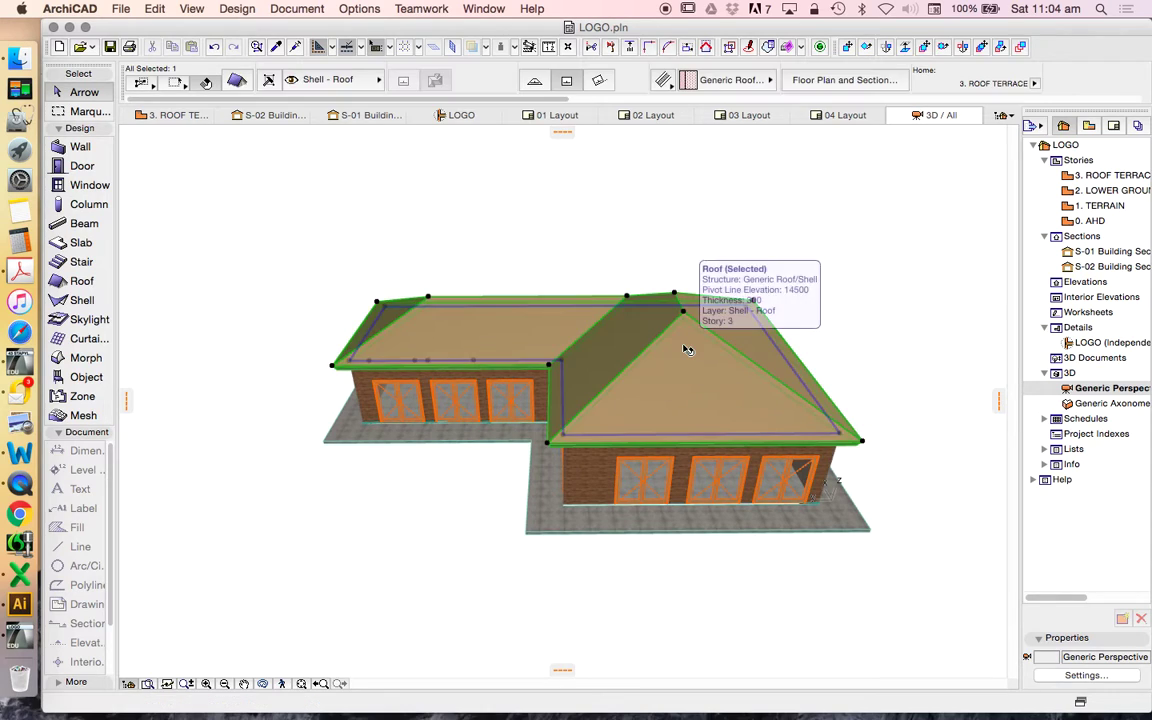
key(Delete)
drag(237, 622, 748, 476)
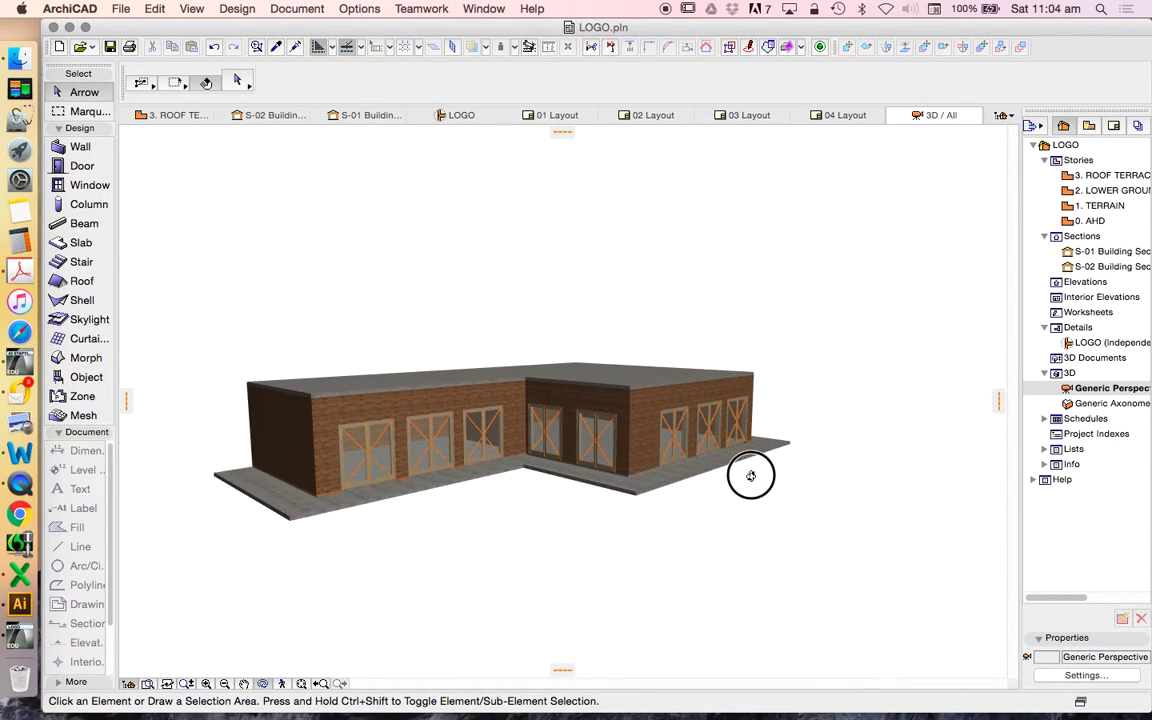
drag(576, 481, 1039, 249)
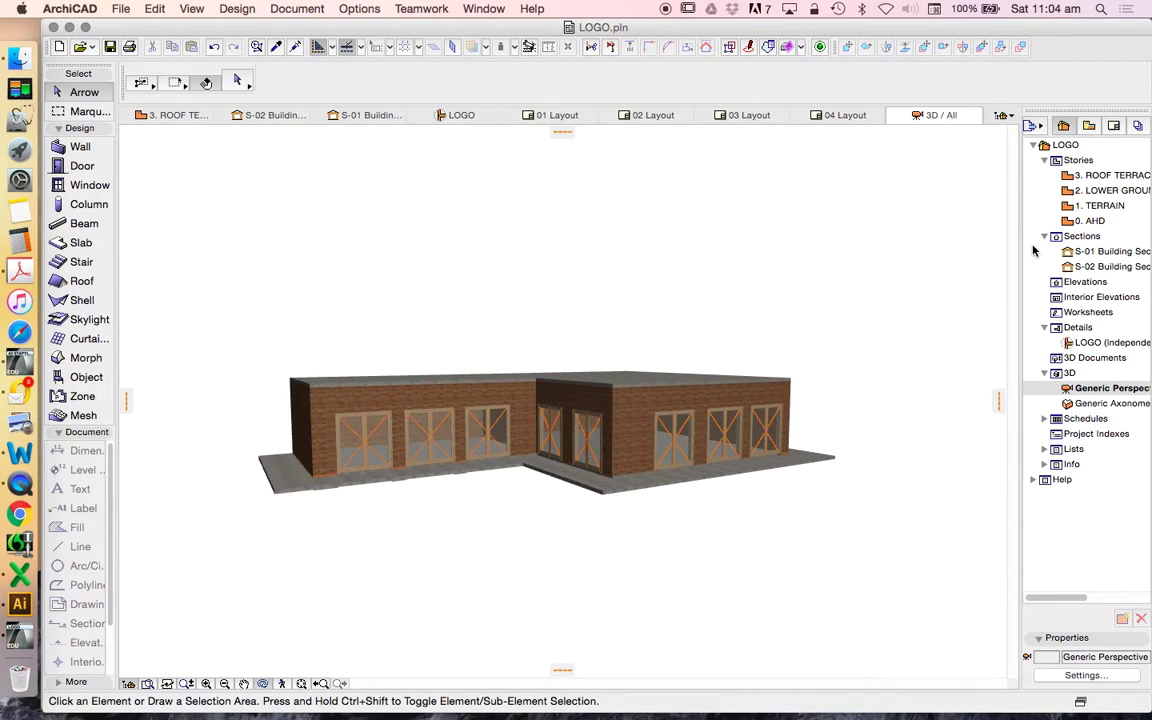
Step: Reopen the 3. ROOF TERRACE plan and set the Roof tool's geometry method to single-plane
double_click(1084, 176)
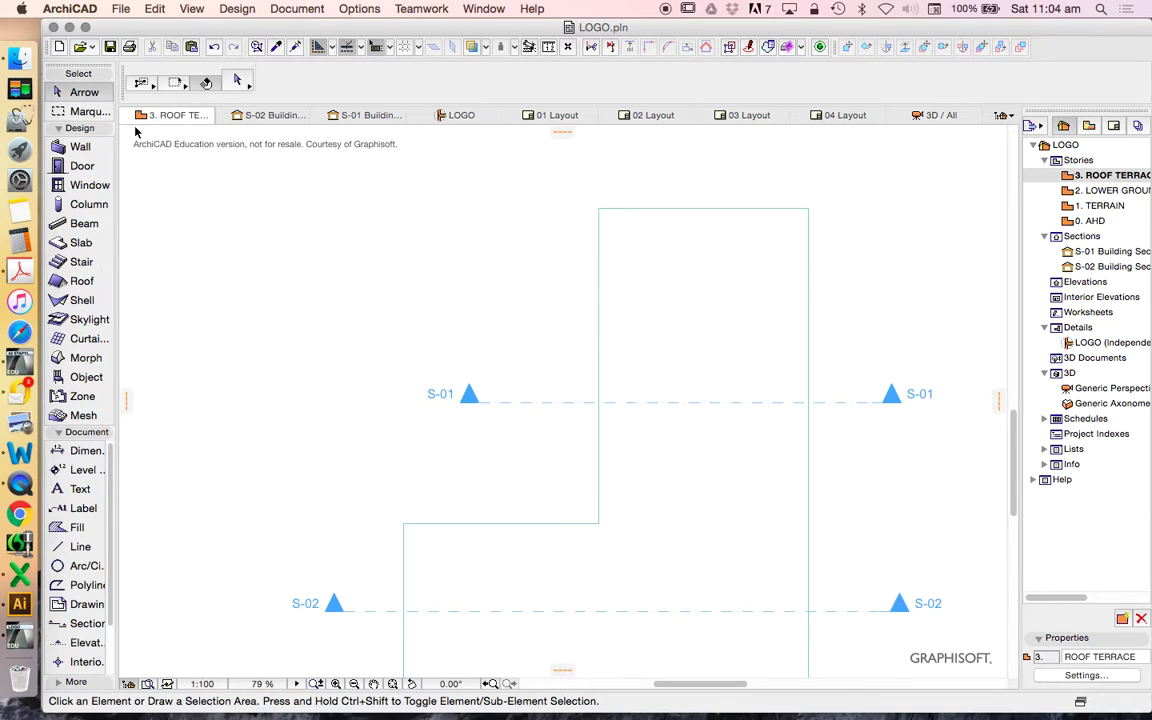
click(82, 279)
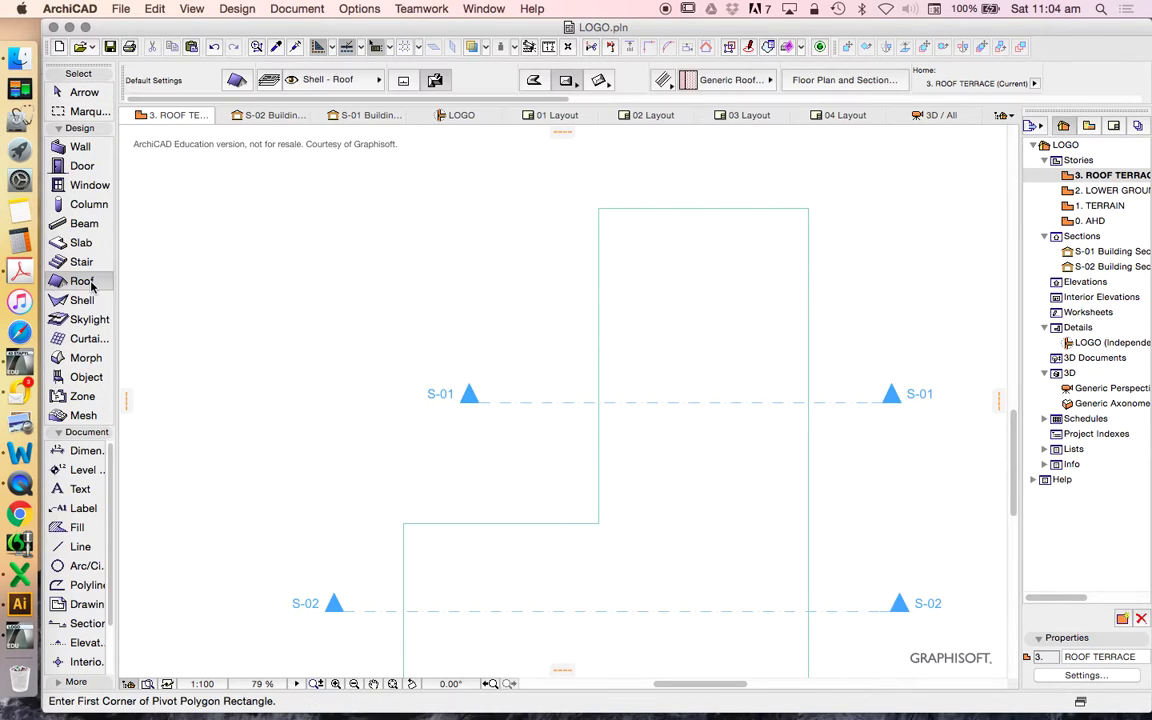
click(404, 83)
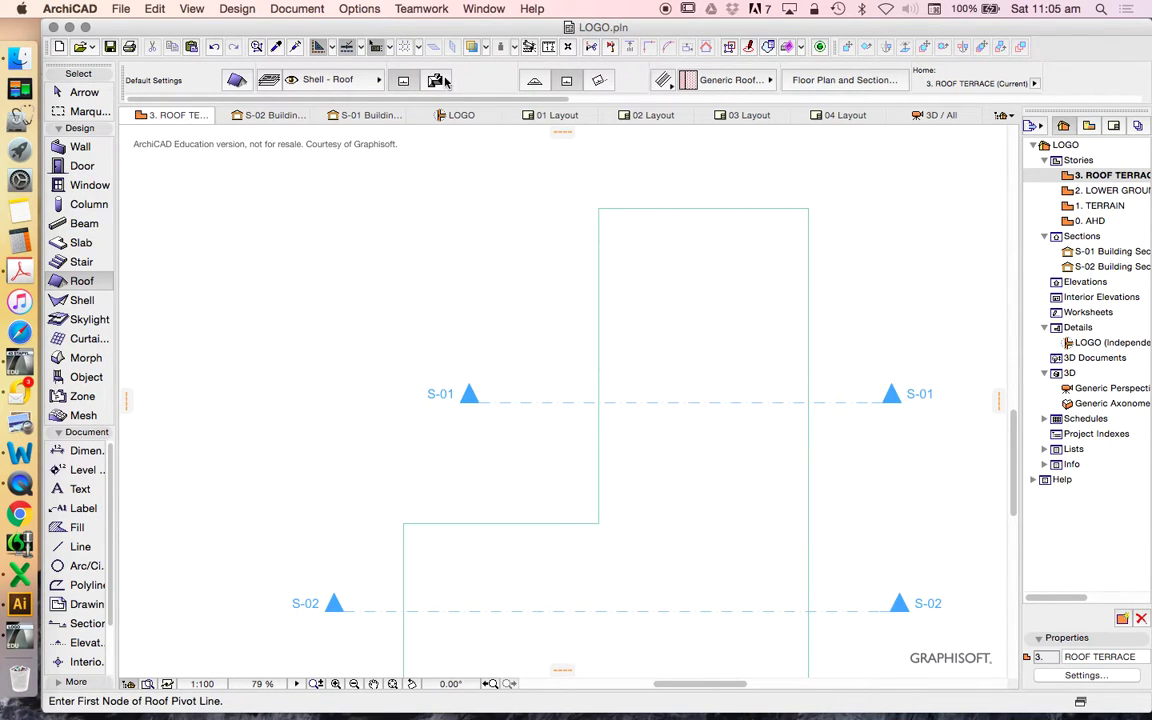
Step: Open the 2. LOWER GROUND FLOOR plan and examine the layout around the design office, bedrooms and bathrooms
scroll(535, 190, down, 3)
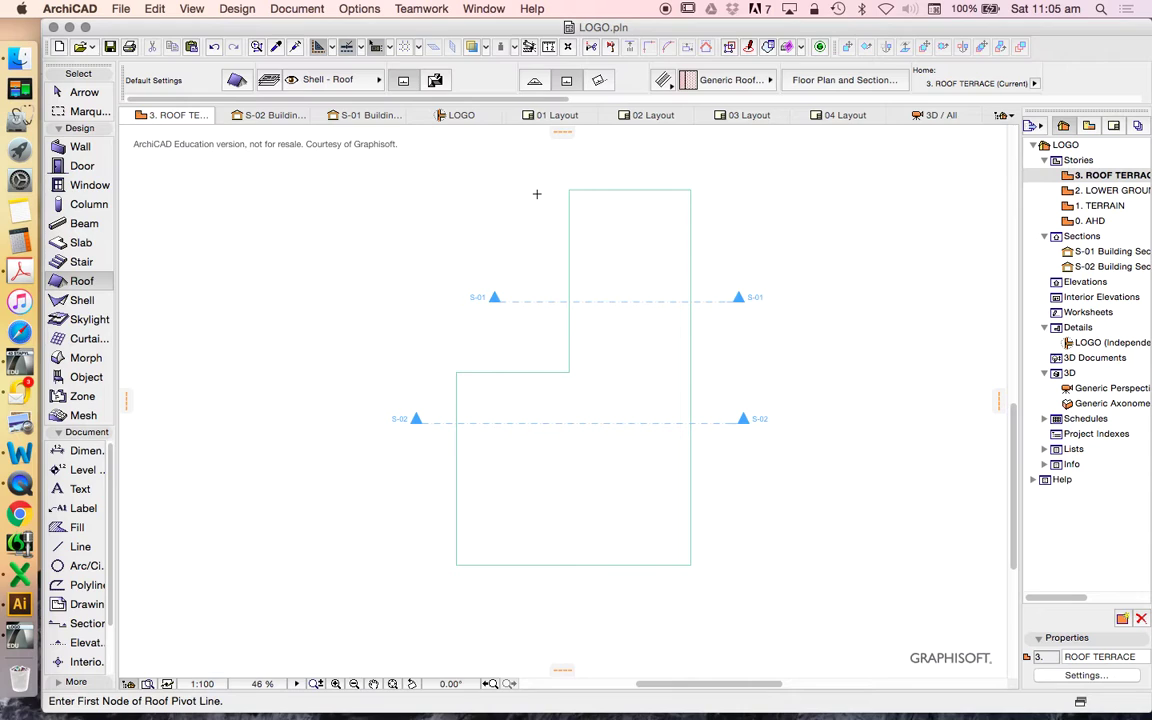
click(1080, 190)
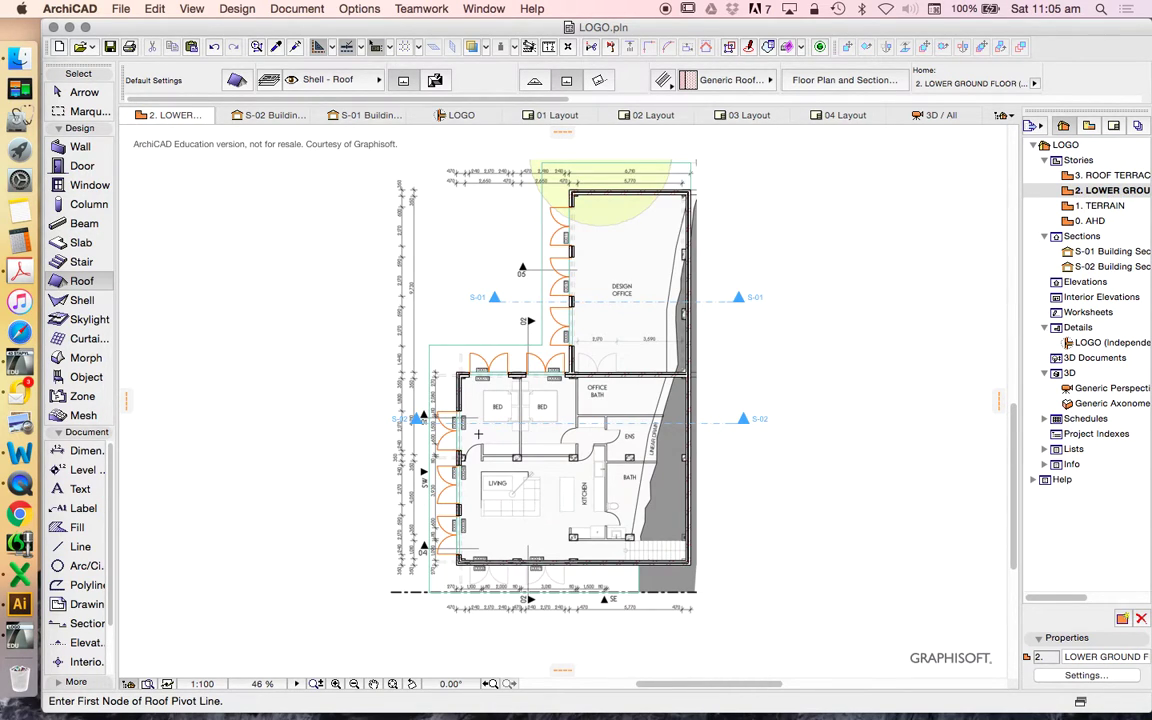
scroll(478, 433, up, 3)
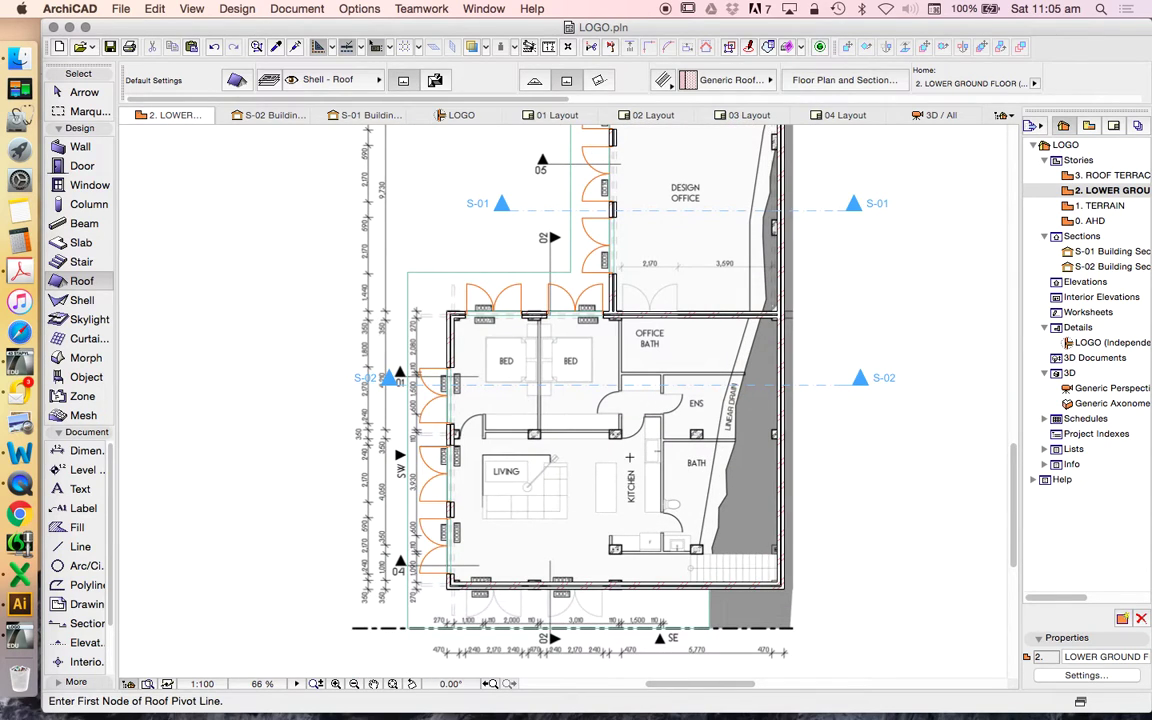
key(Escape)
scroll(617, 556, down, 4)
scroll(613, 411, up, 3)
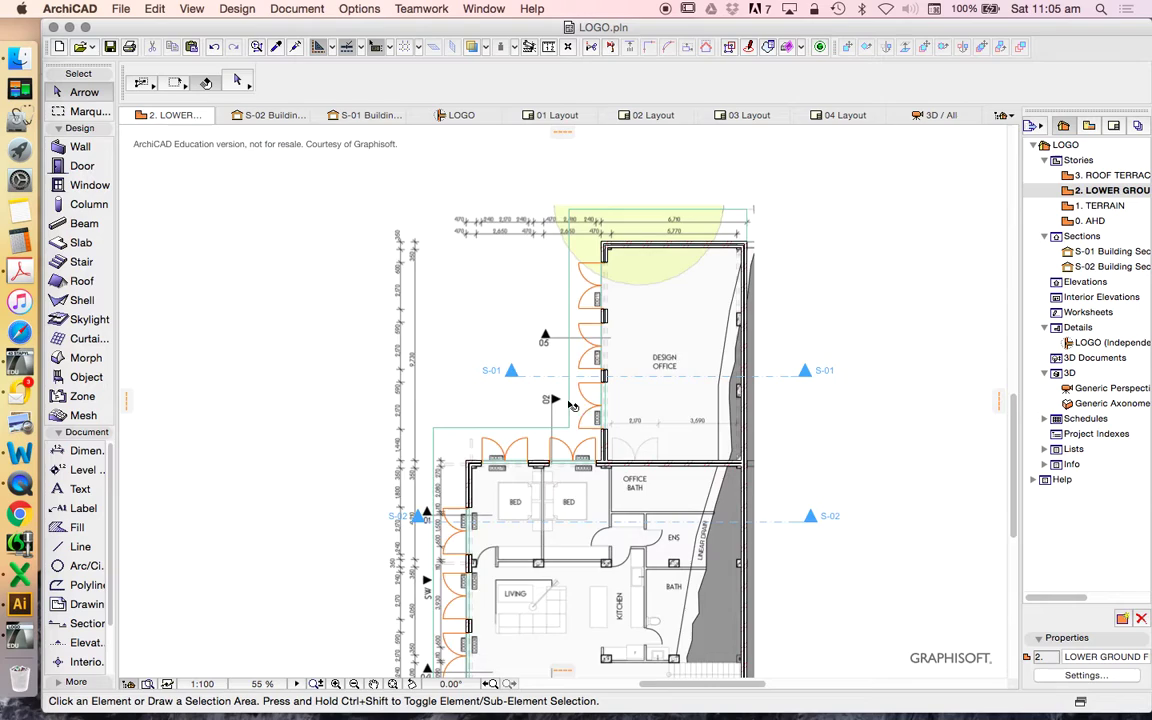
scroll(570, 405, down, 3)
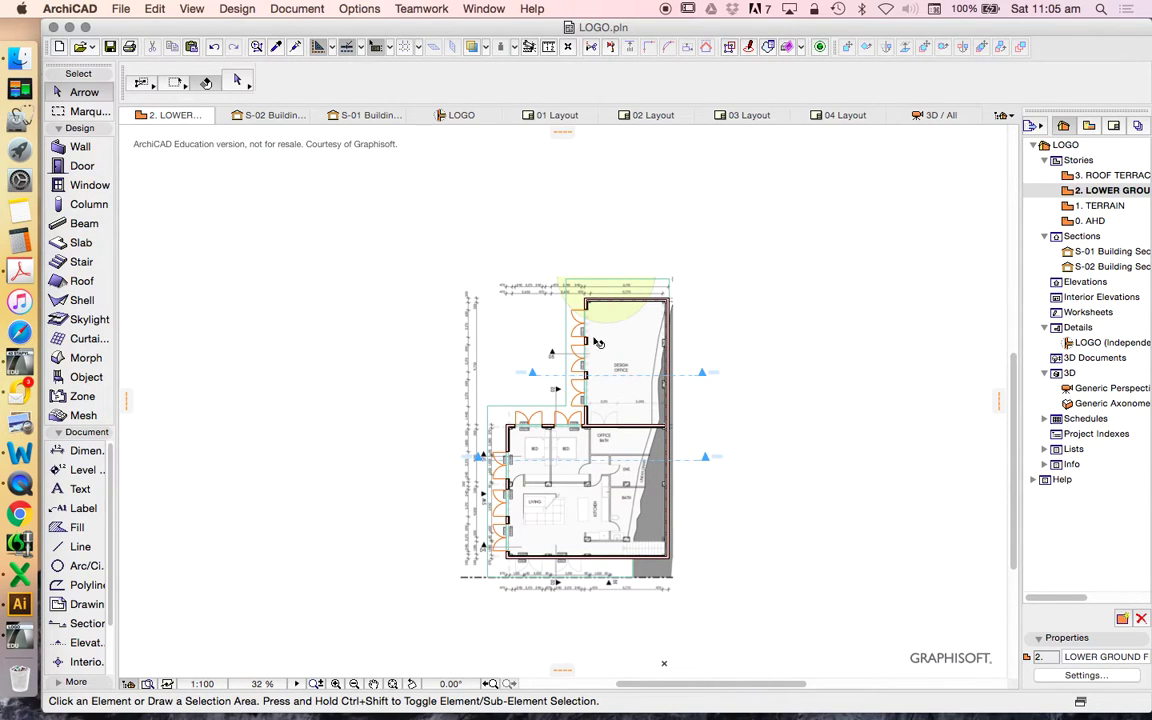
scroll(594, 342, up, 3)
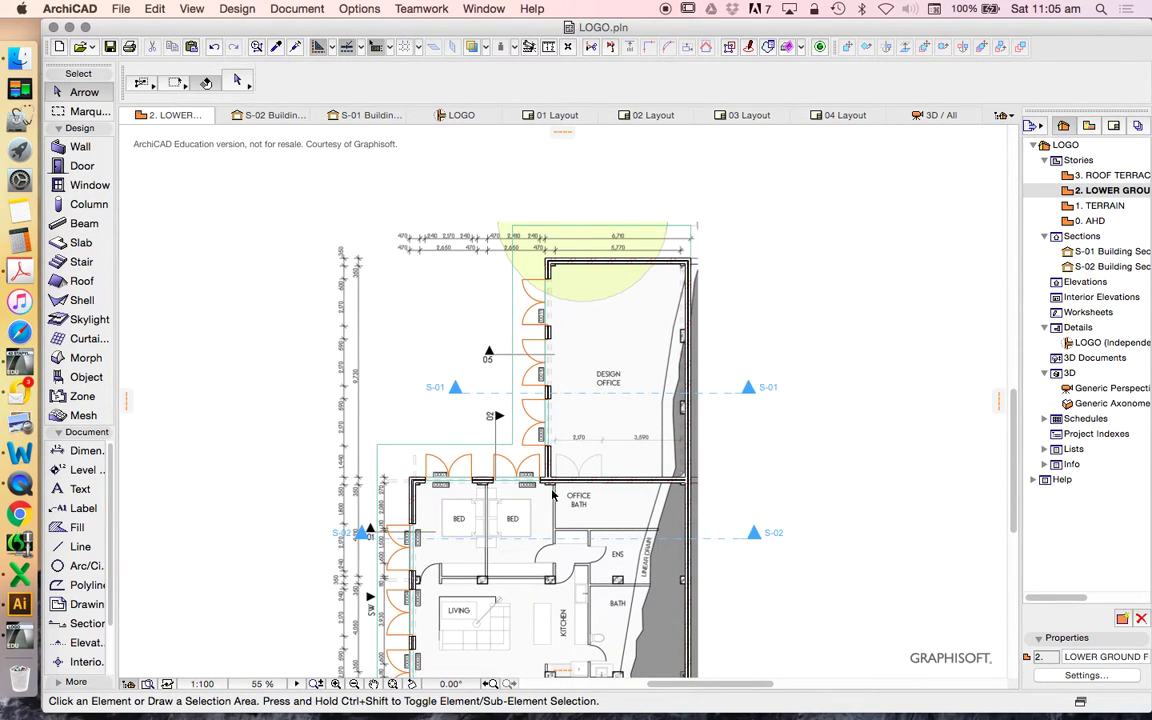
scroll(557, 490, up, 2)
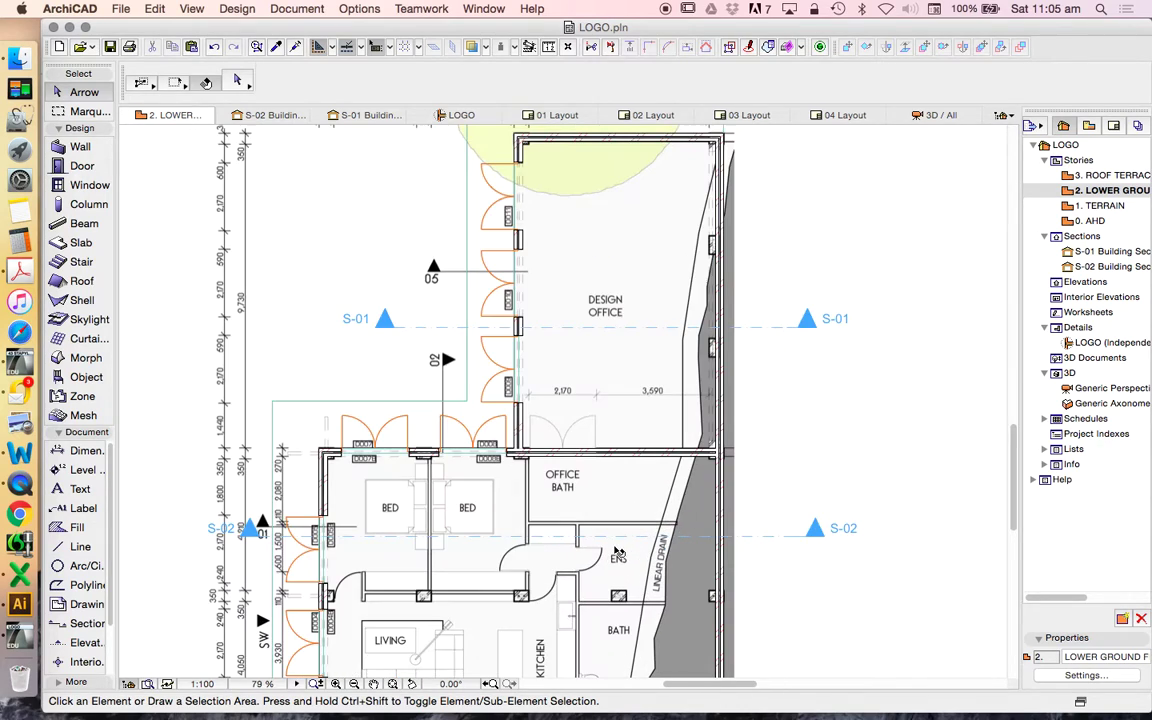
Step: Activate the Wall tool and review the building materials offered in its default settings
scroll(555, 503, up, 3)
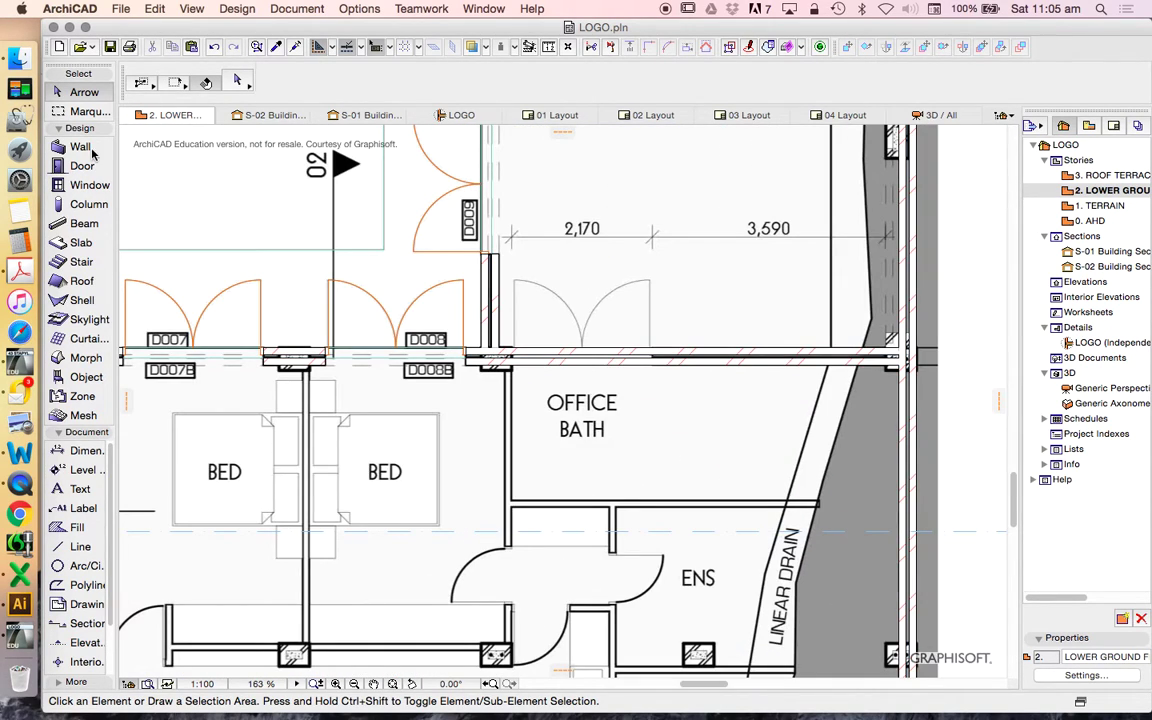
click(83, 148)
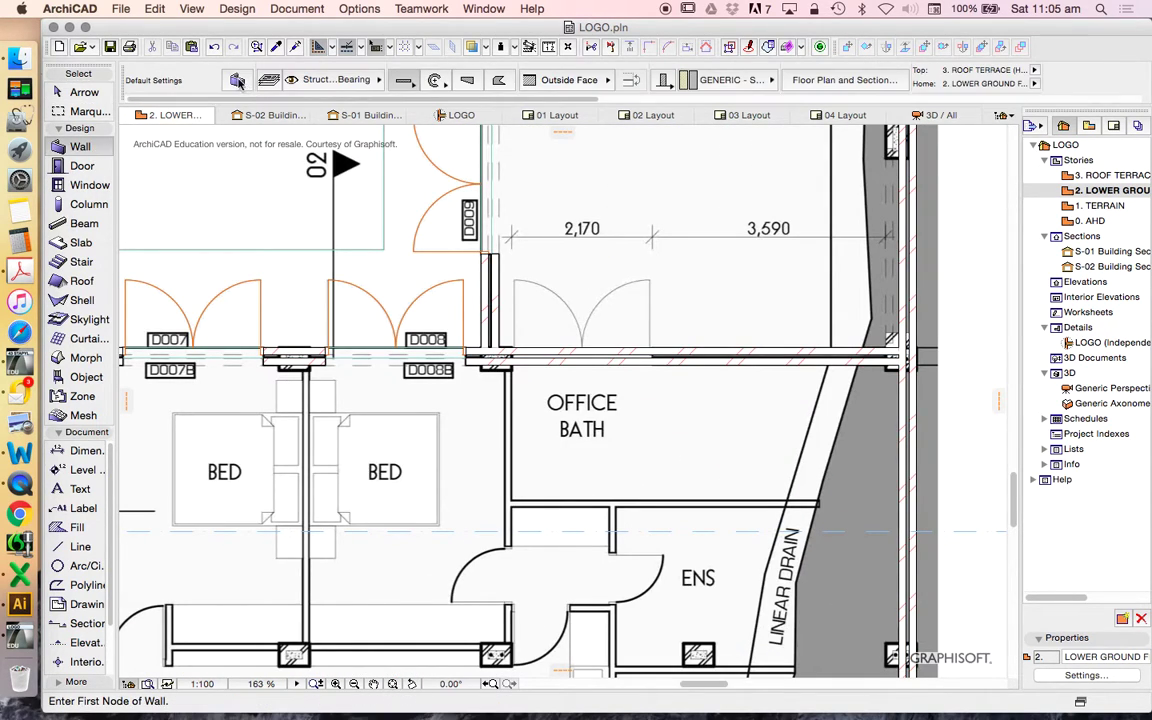
click(236, 80)
click(677, 215)
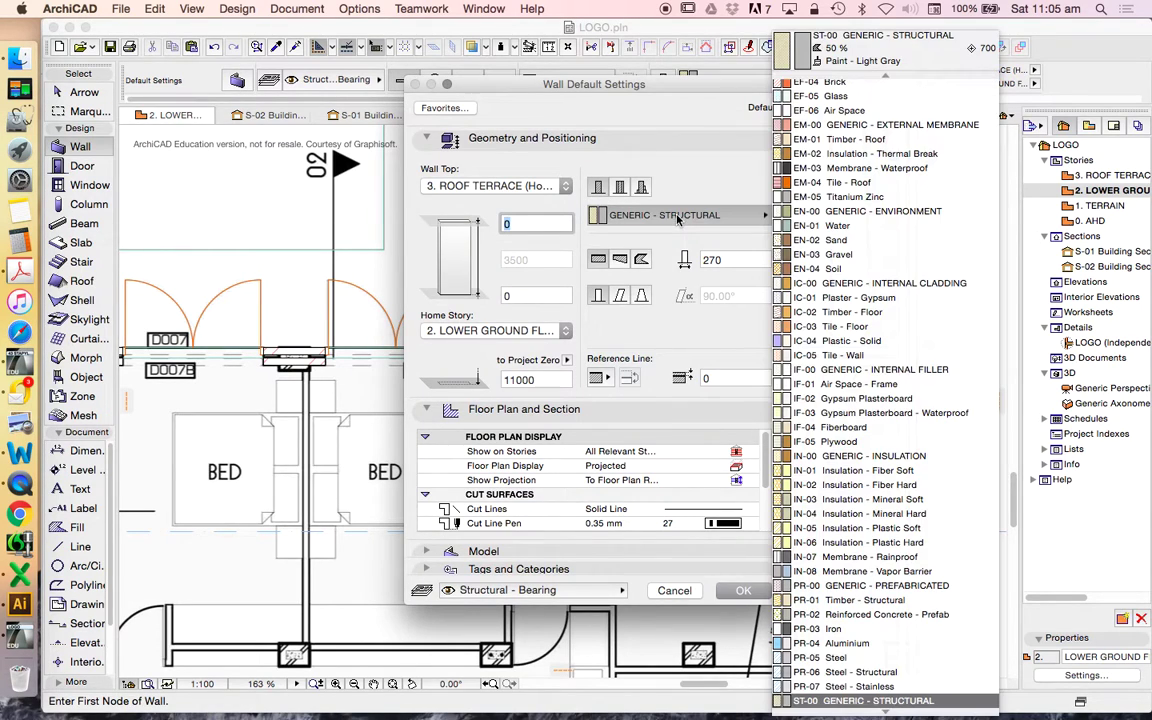
click(595, 186)
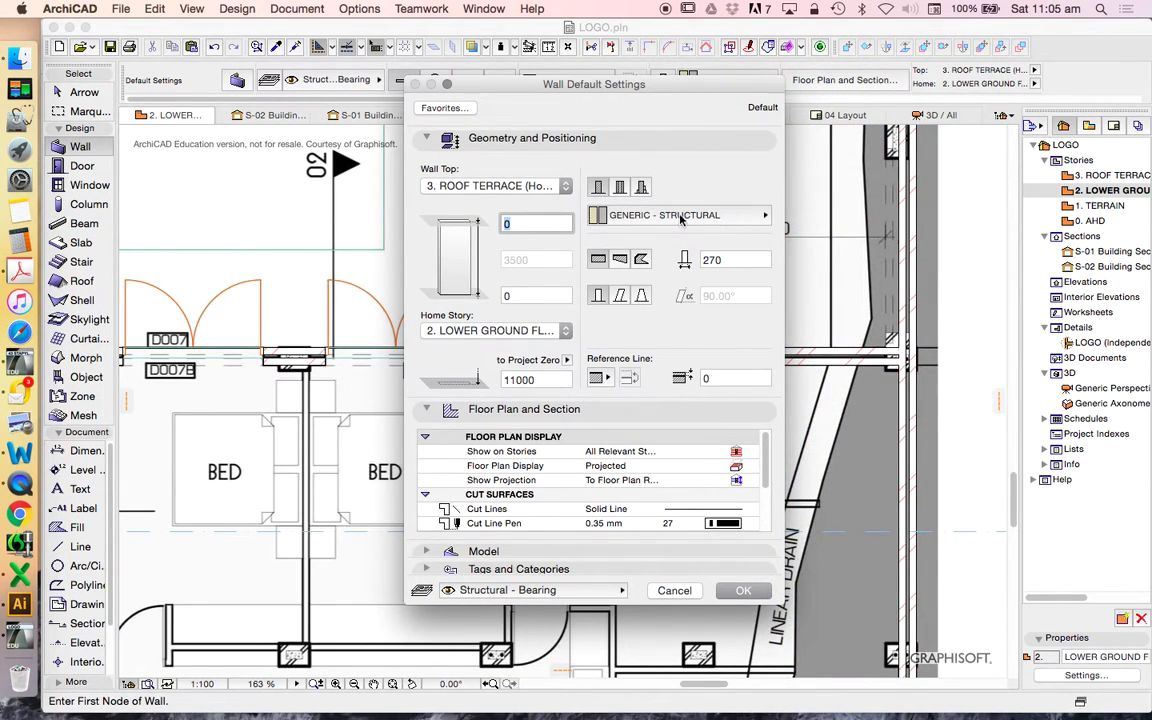
click(743, 590)
Step: Create a new composite structure named 110 TIMBER FRAMED WALL
click(342, 8)
mouse_move(440, 28)
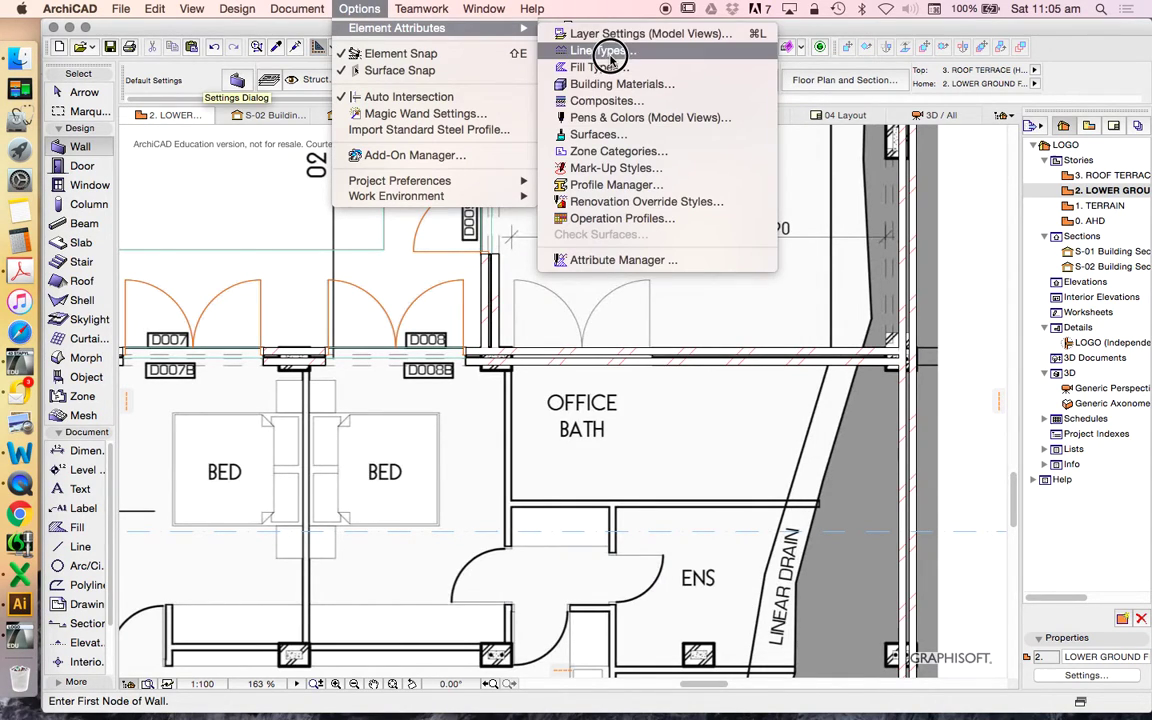
click(627, 103)
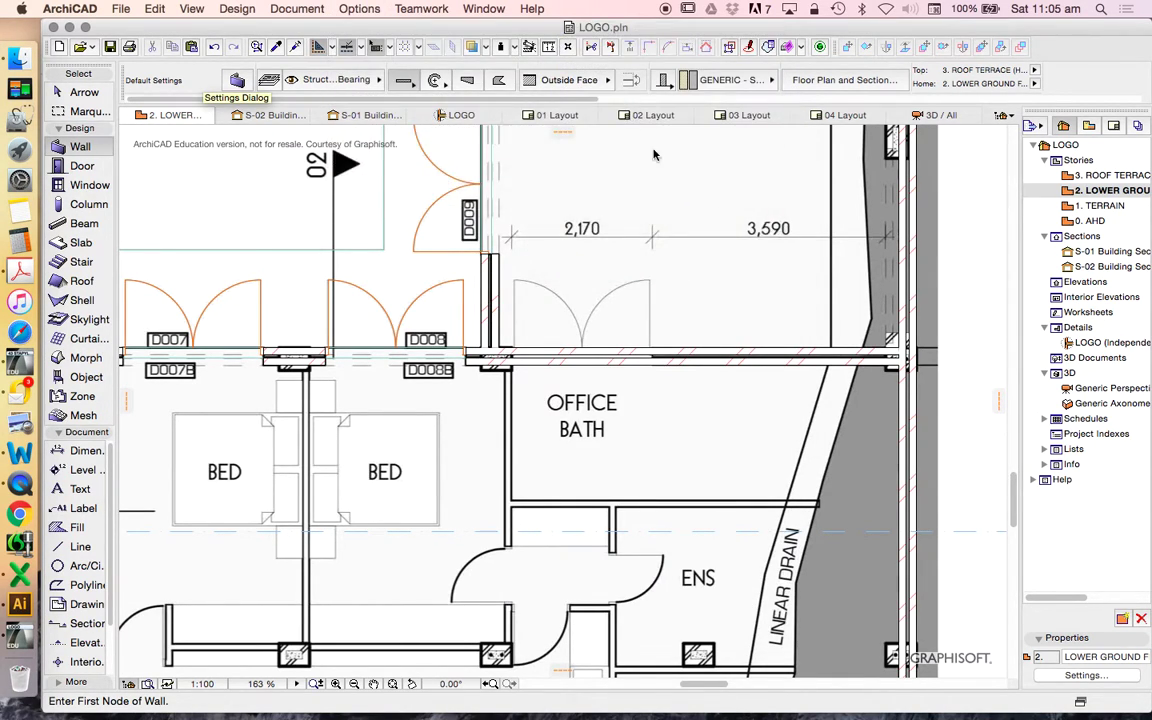
click(373, 210)
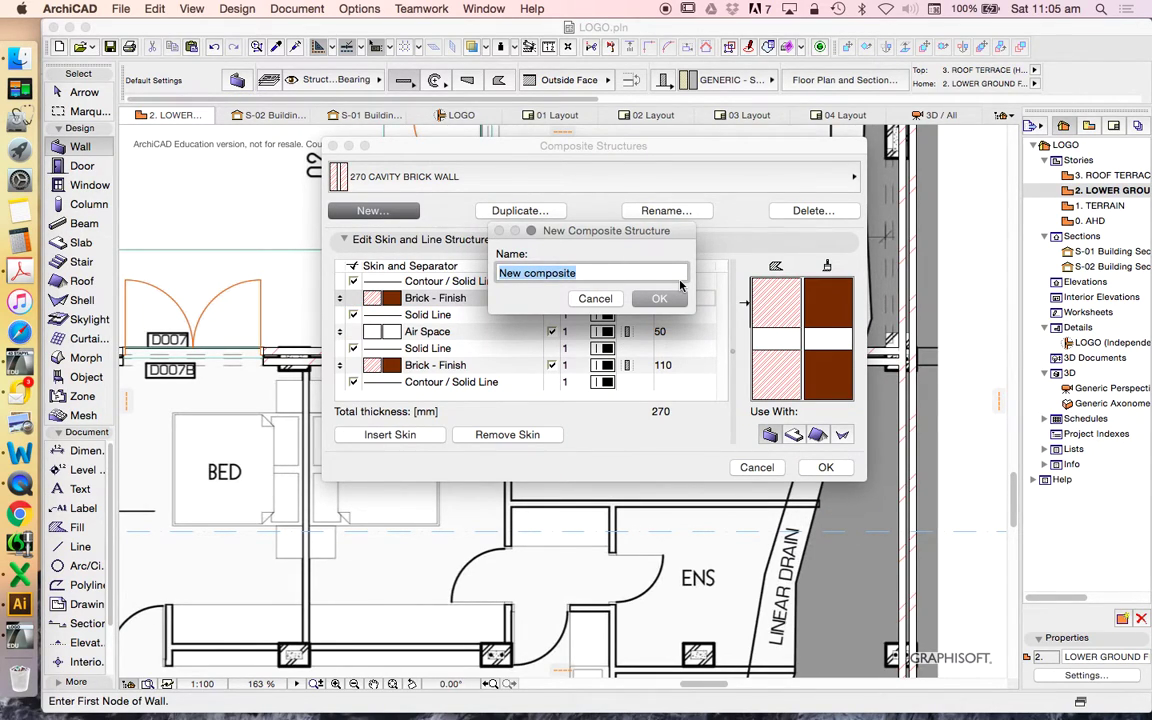
text(ti)
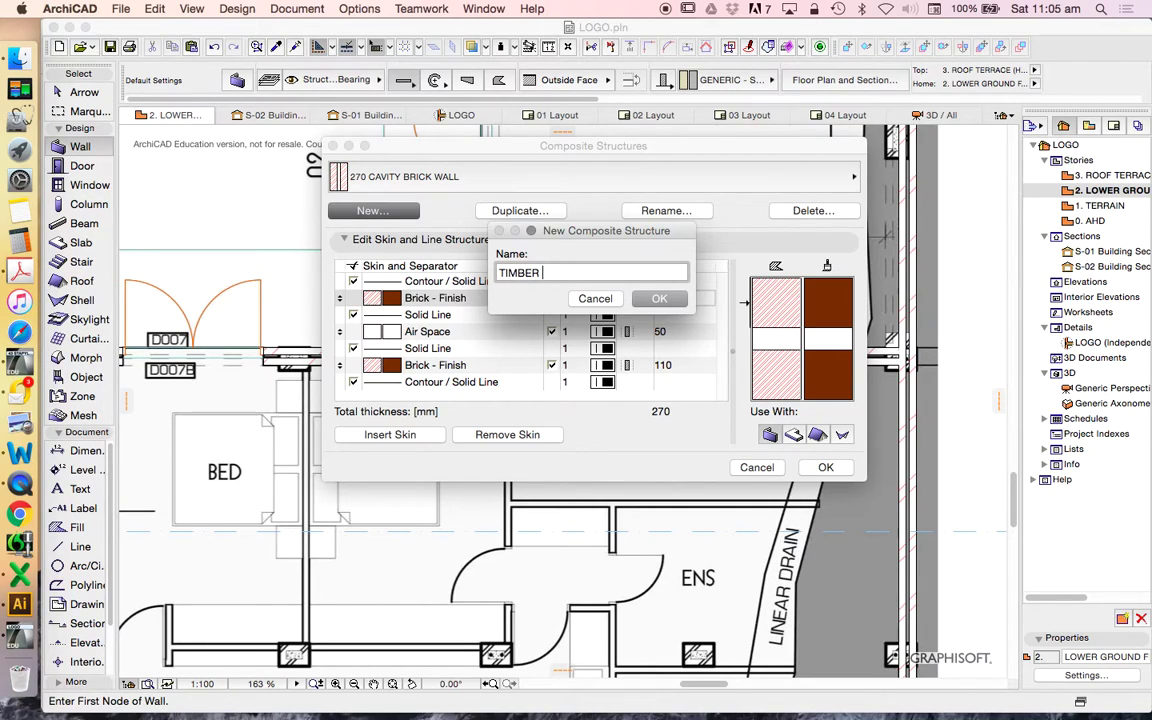
text(MBER FRAMED WALL)
key(Up)
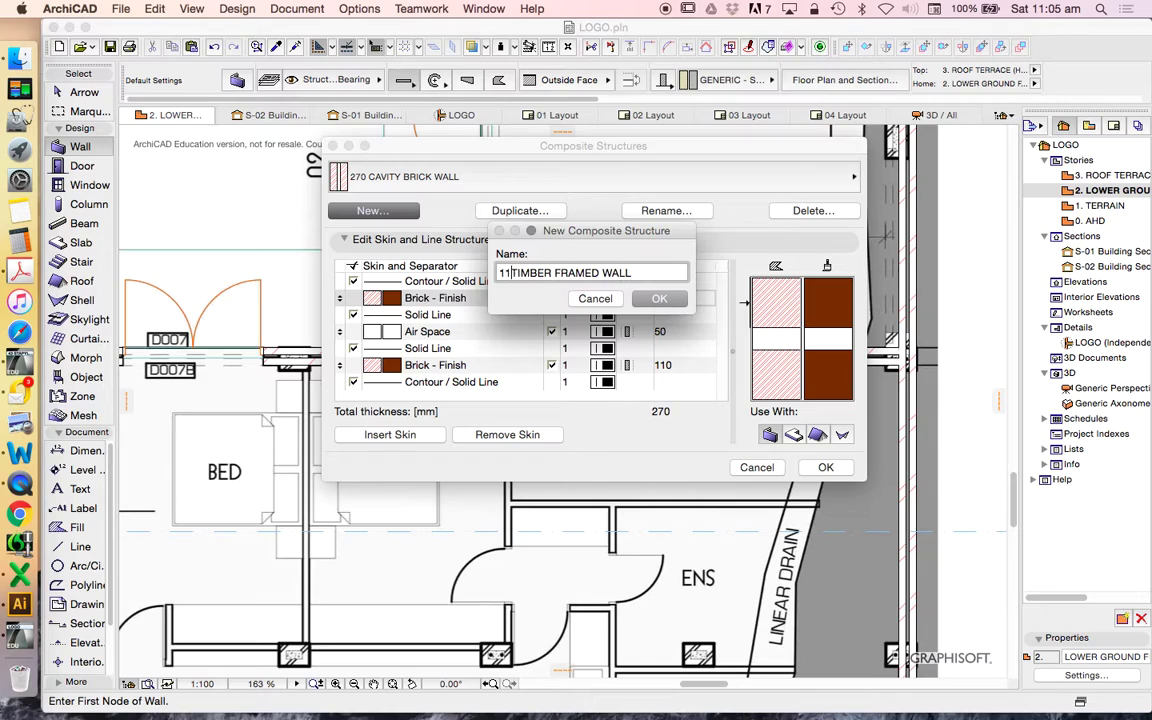
text(110)
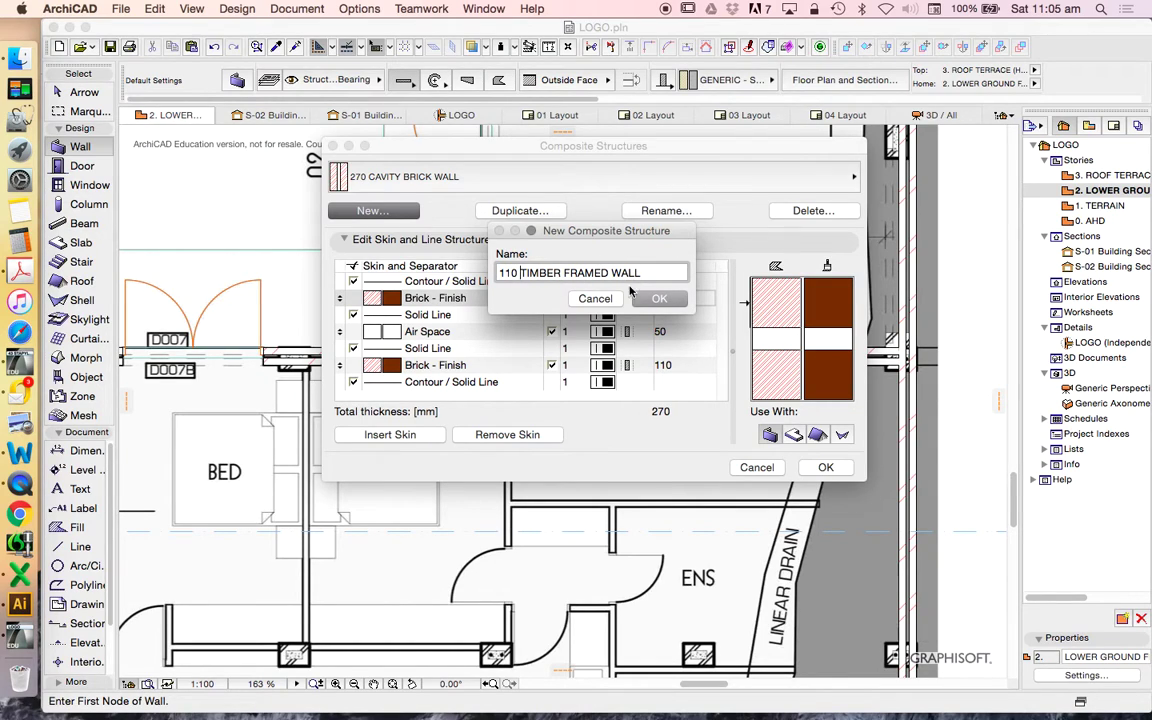
click(652, 297)
click(659, 302)
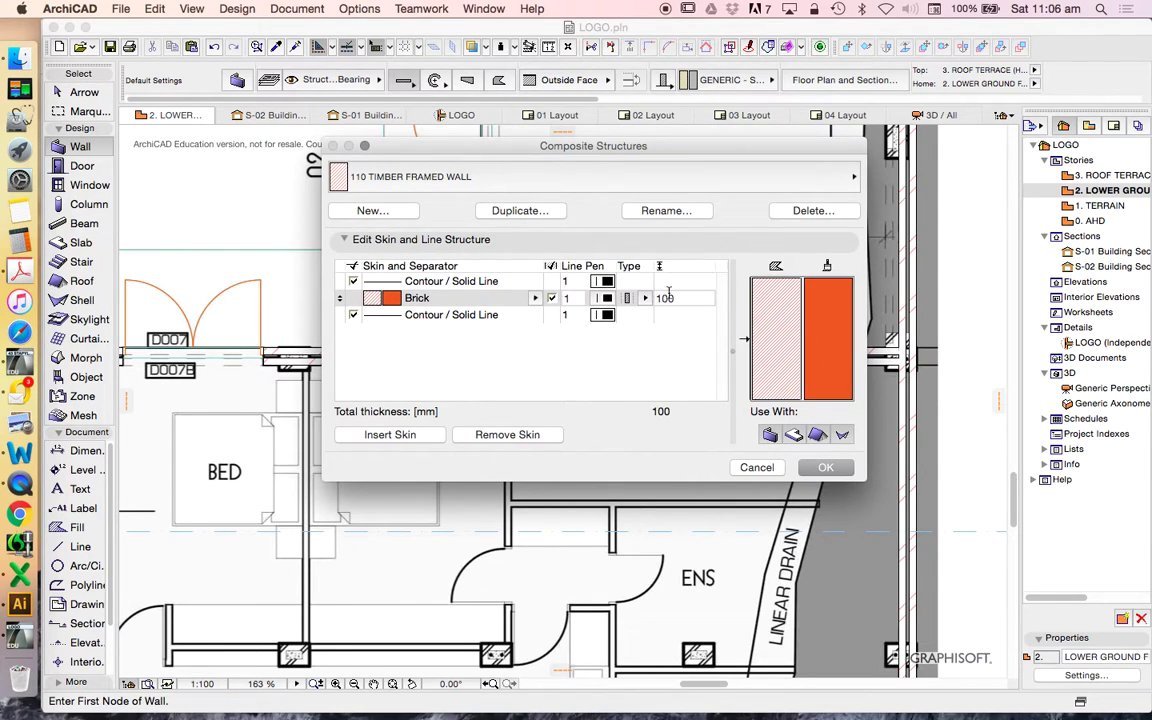
Step: Change the composite's brick skin to Air Space and insert two more skins
click(412, 298)
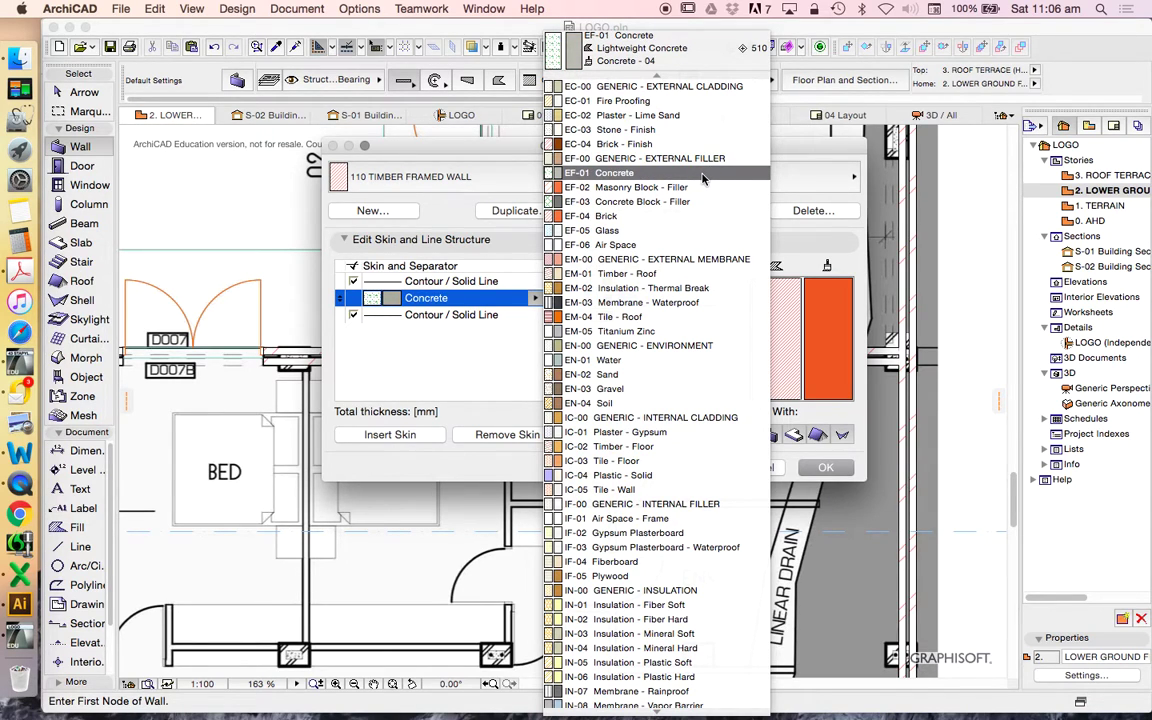
scroll(702, 178, down, 5)
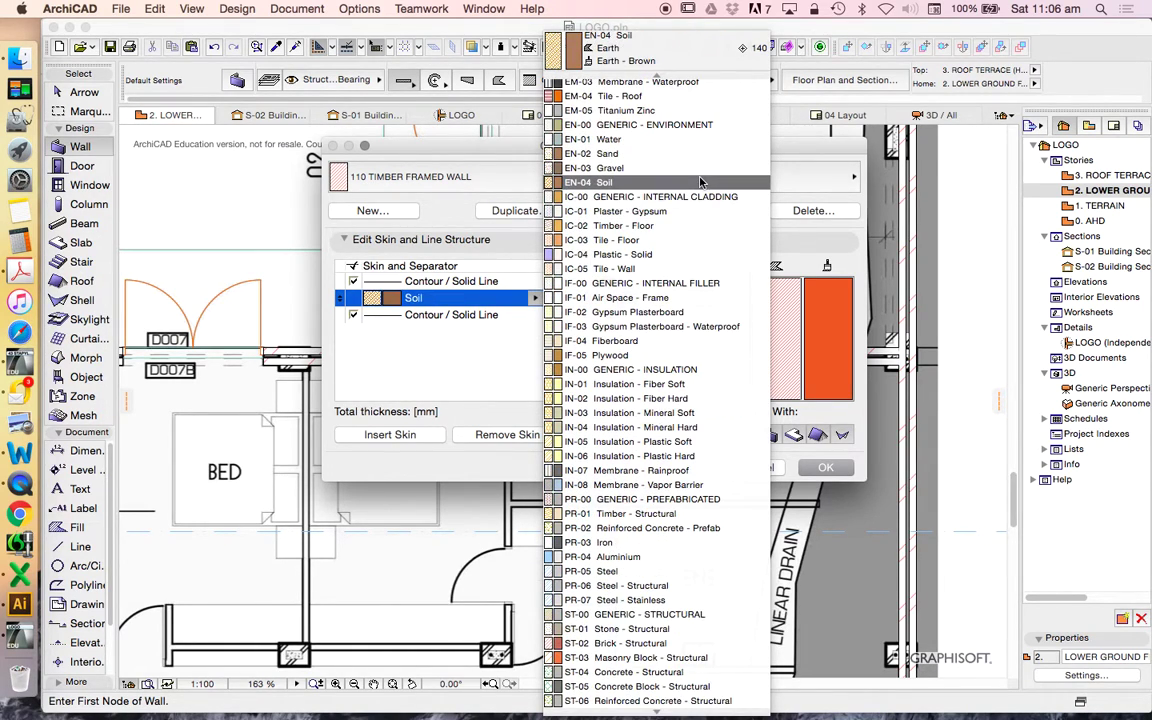
scroll(665, 600, up, 5)
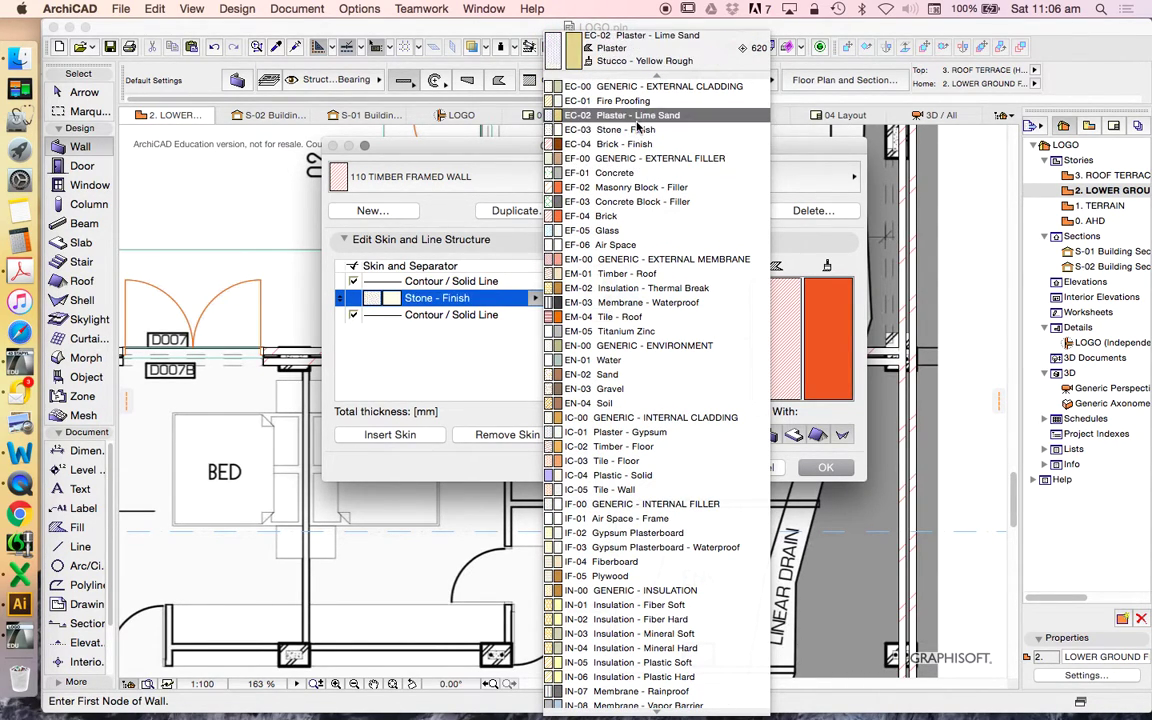
click(612, 244)
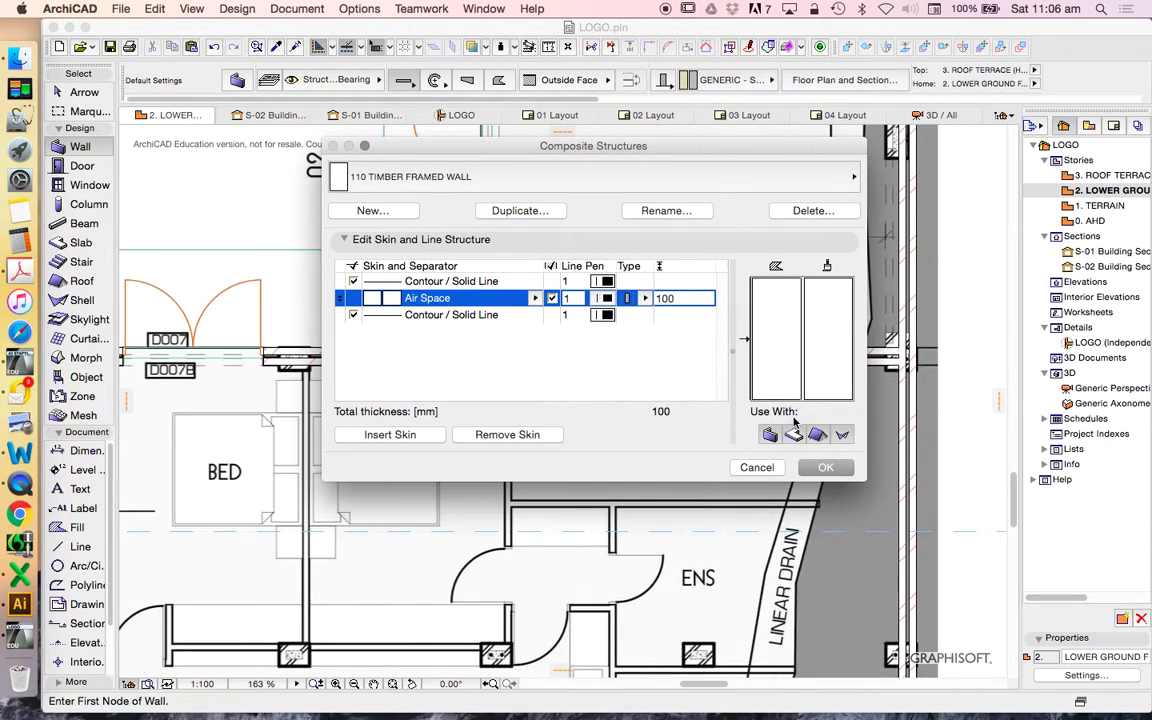
click(388, 434)
click(388, 434)
Step: Set the thickness of both outer skins of the 110 TIMBER FRAMED WALL composite to 10 mm
click(687, 298)
drag(687, 298, 660, 298)
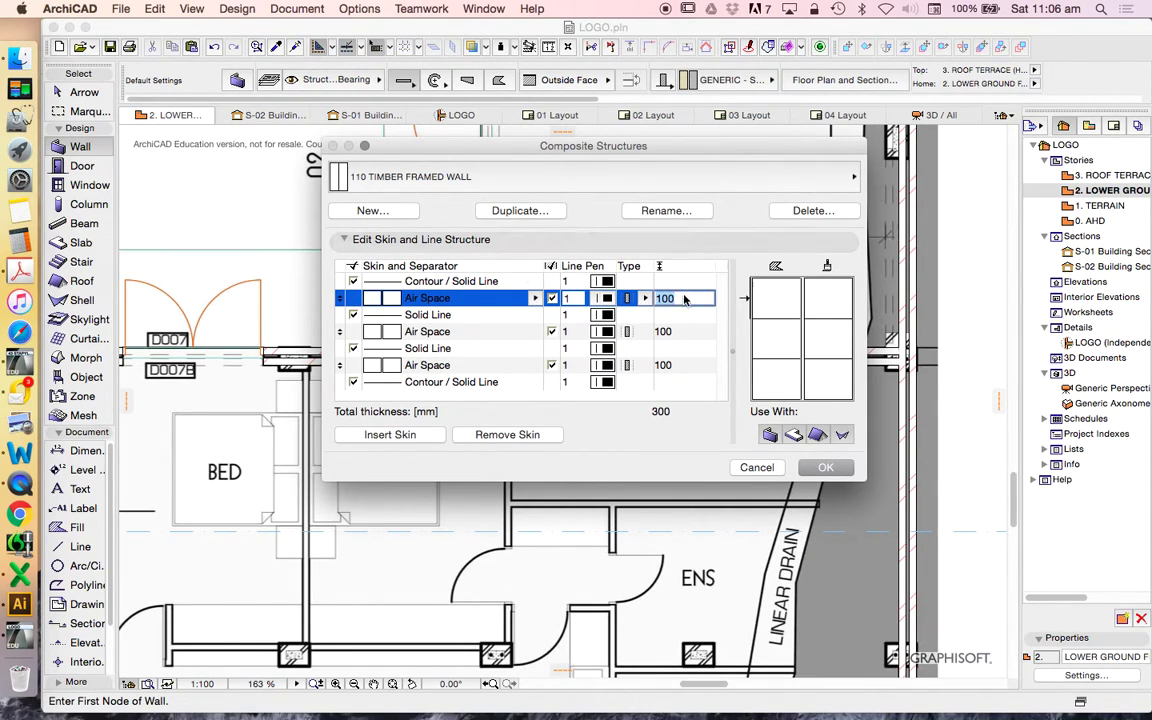
text(10)
click(678, 365)
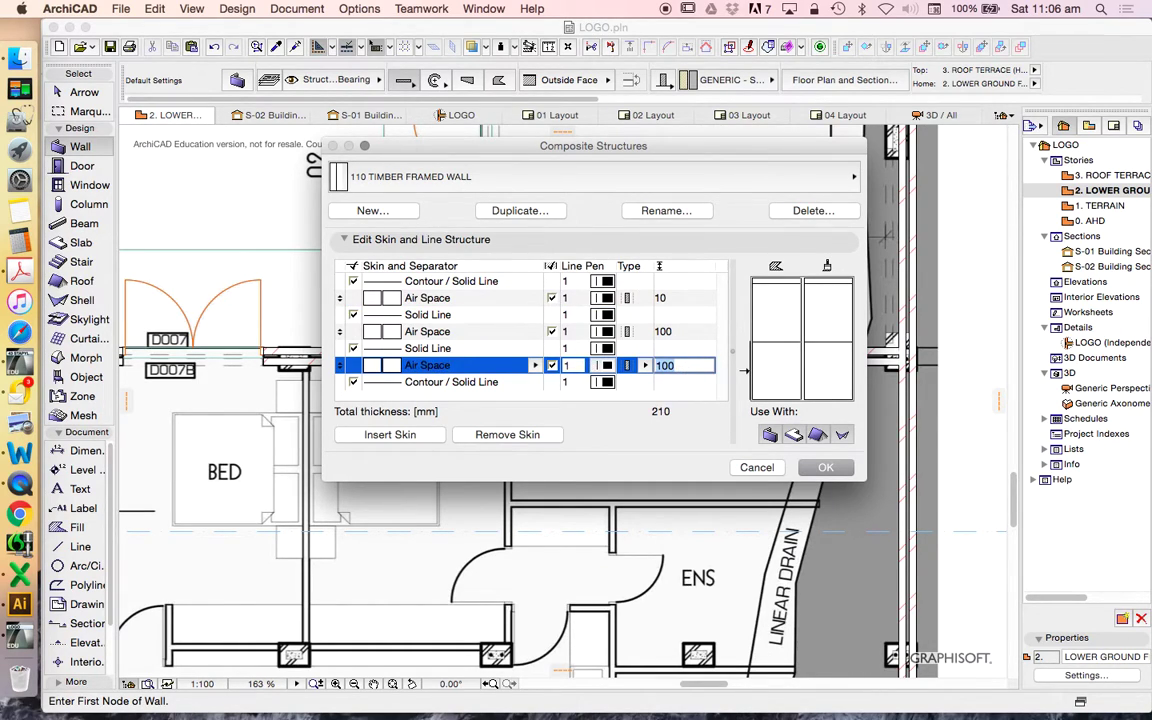
text(10)
key(Return)
click(678, 331)
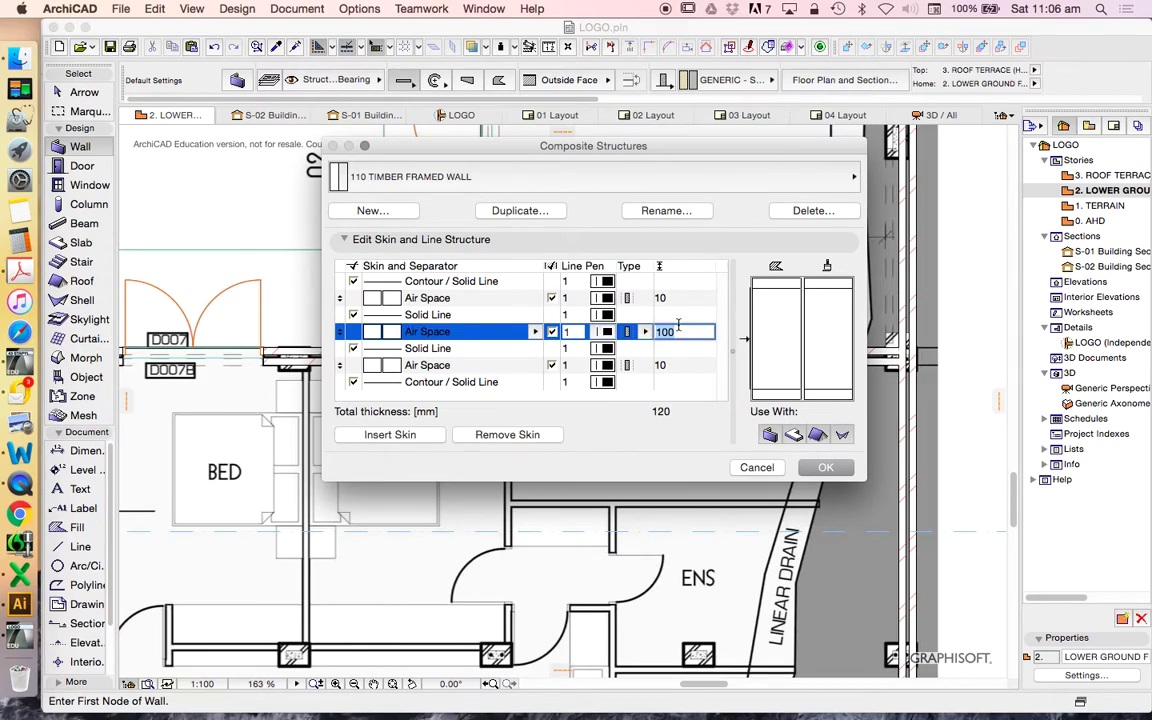
click(815, 176)
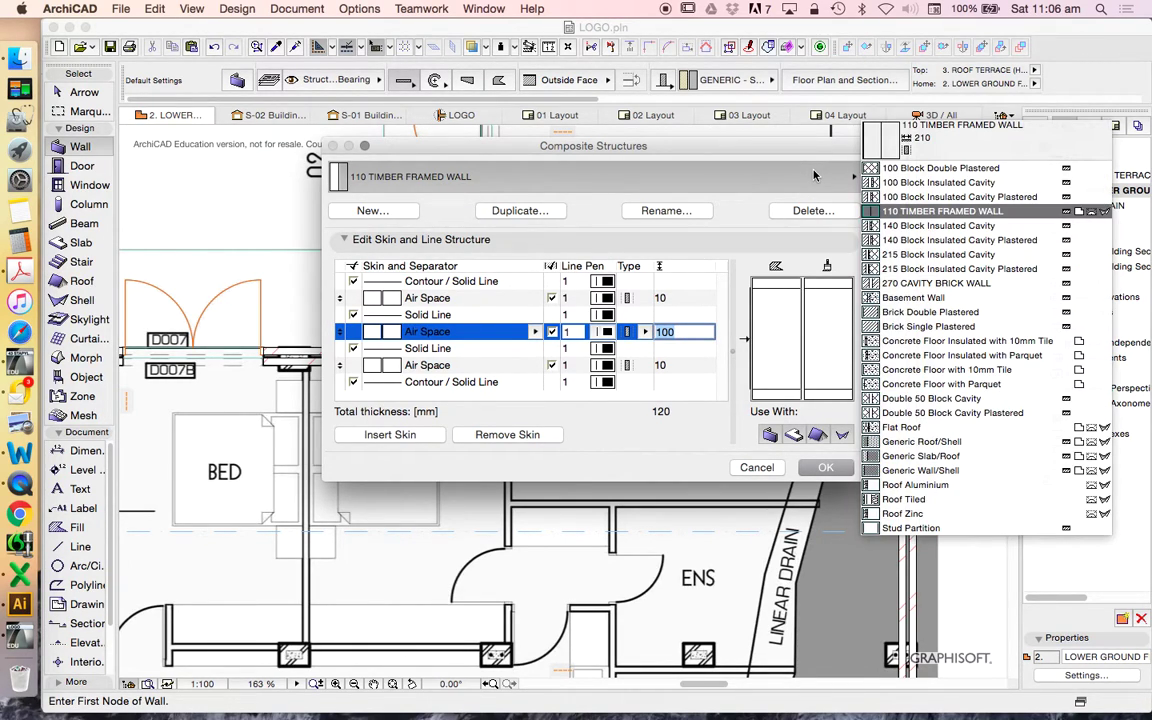
Step: Assign the Gypsum Plasterboard building material to both outer skins of the composite
click(692, 298)
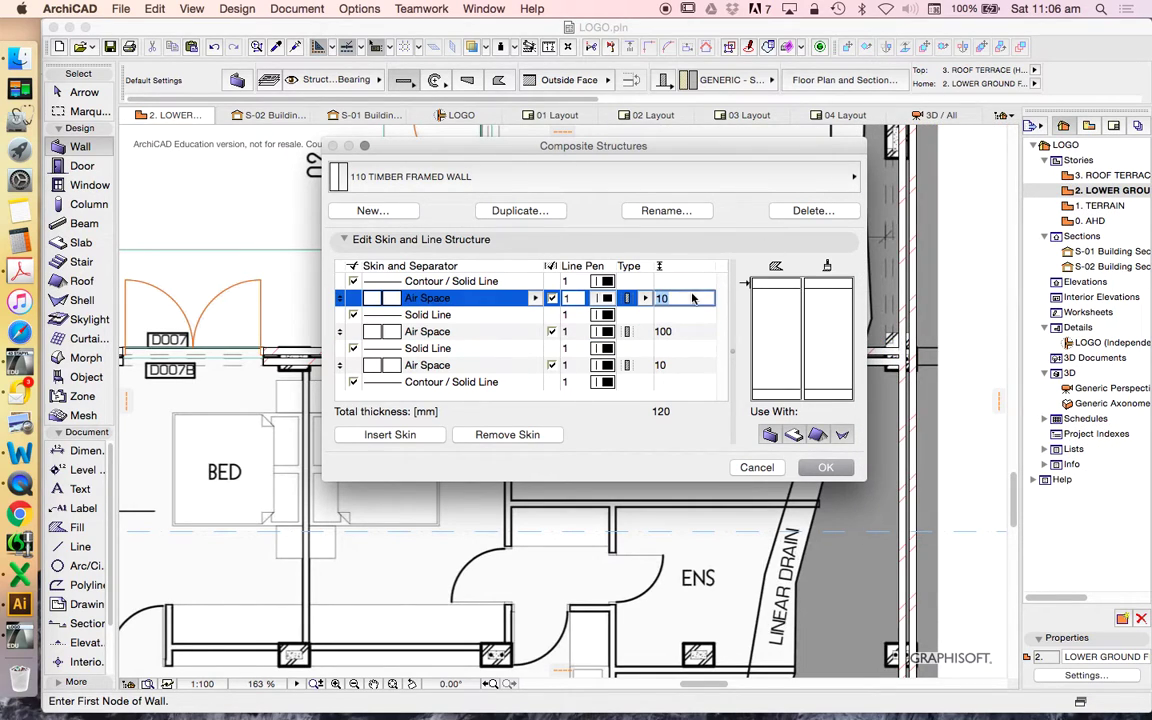
click(536, 298)
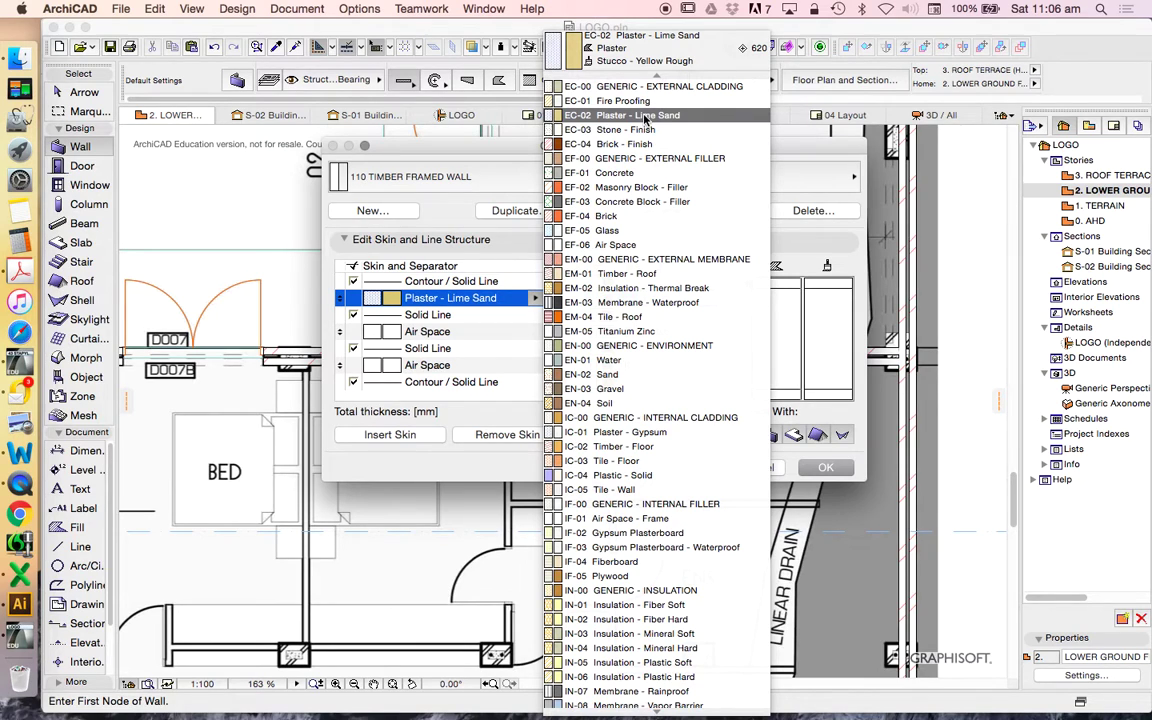
click(625, 533)
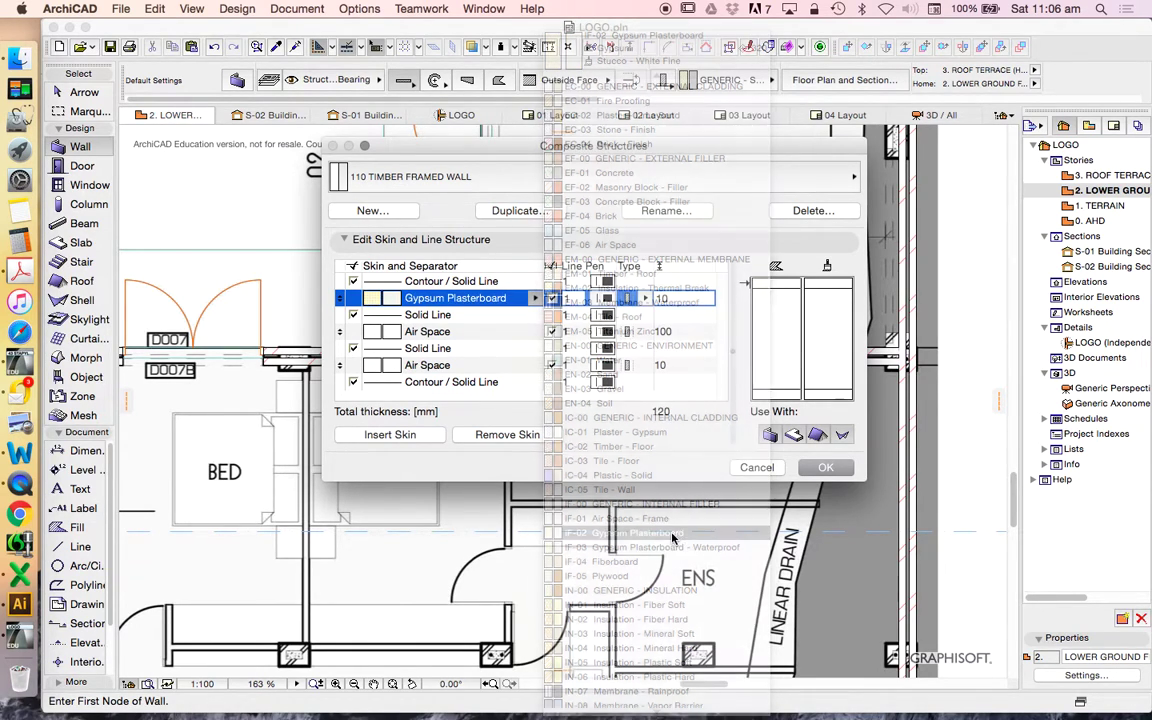
click(672, 362)
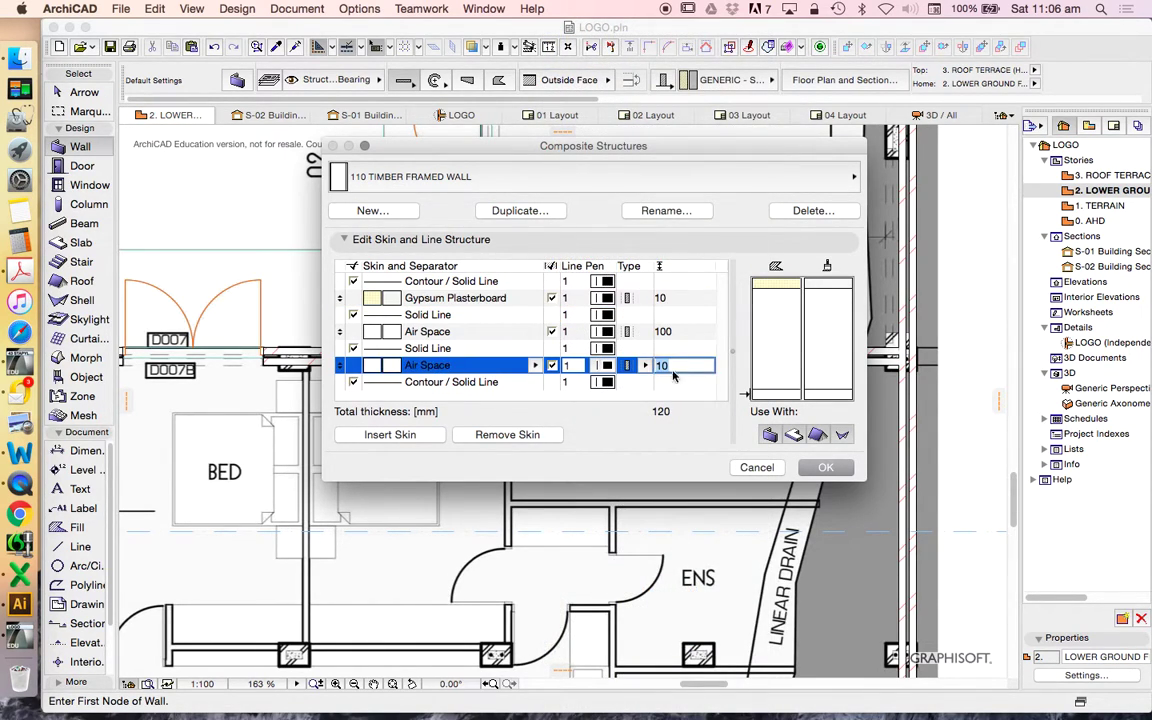
click(460, 365)
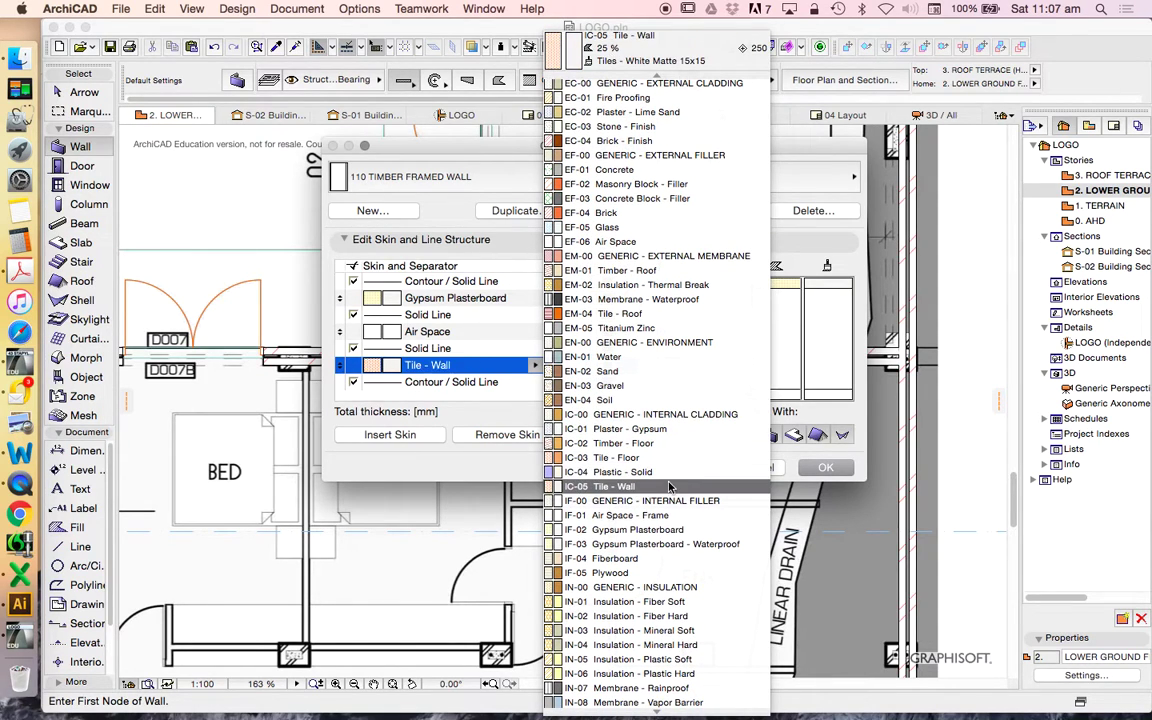
click(678, 533)
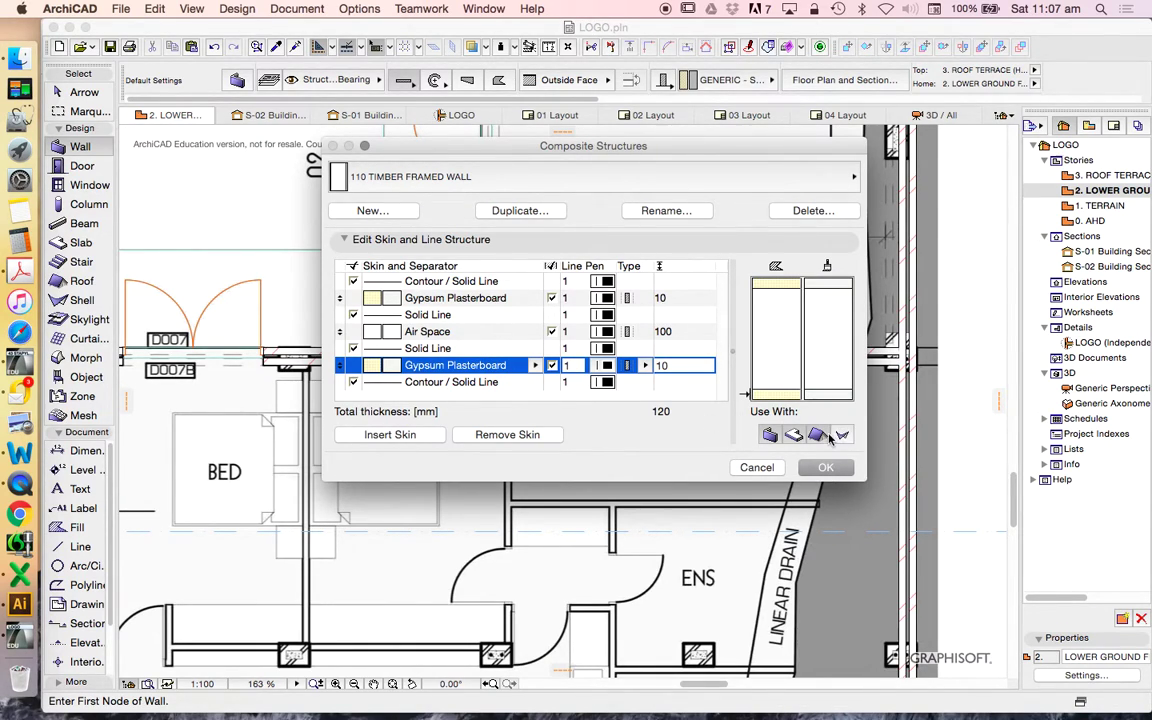
Step: Set the middle Air Space skin's thickness to 90 mm and save the composite
click(788, 438)
click(644, 333)
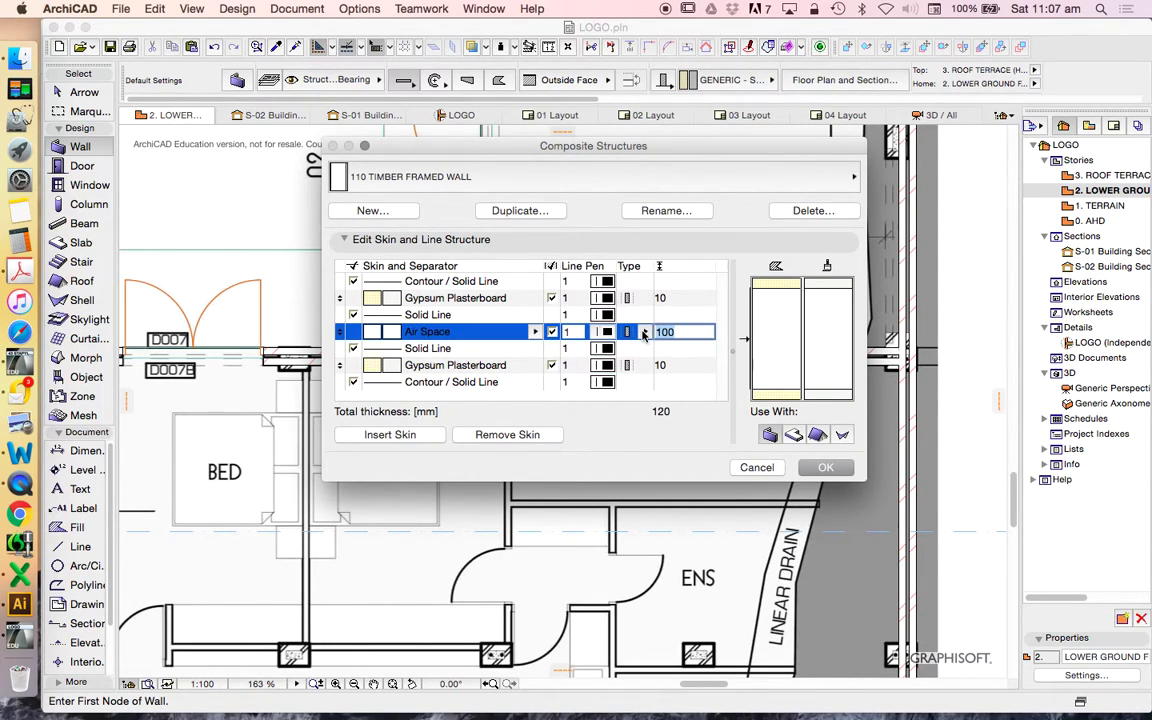
text(90)
key(Tab)
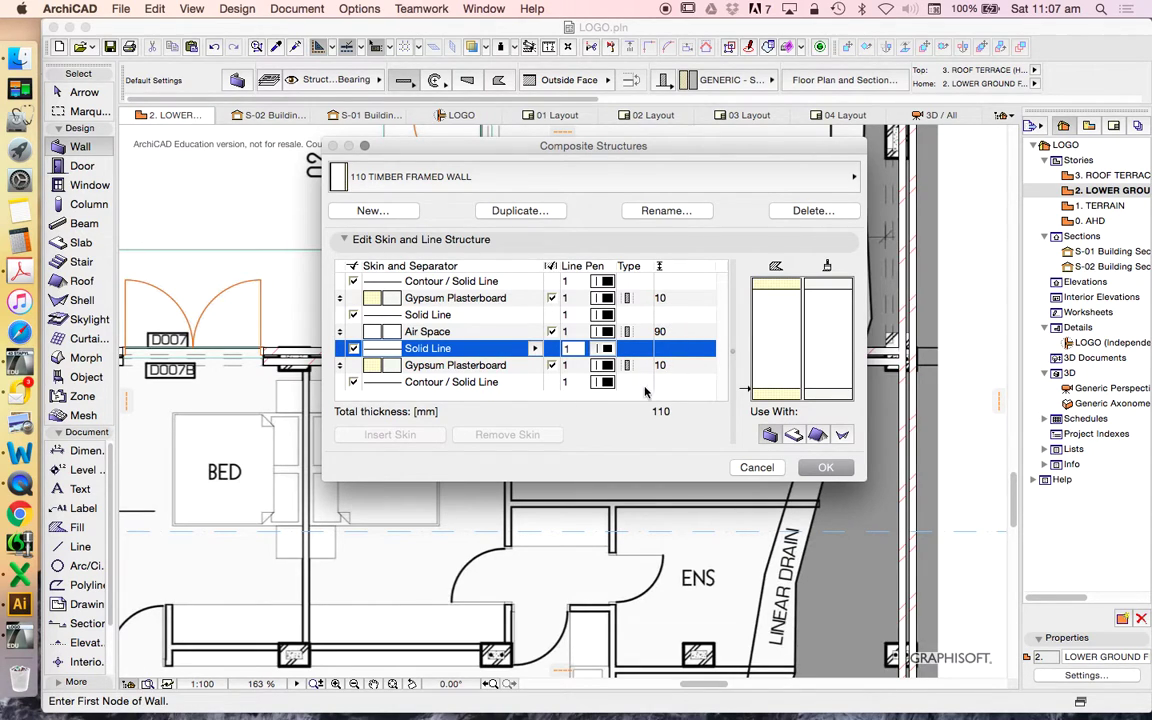
click(445, 331)
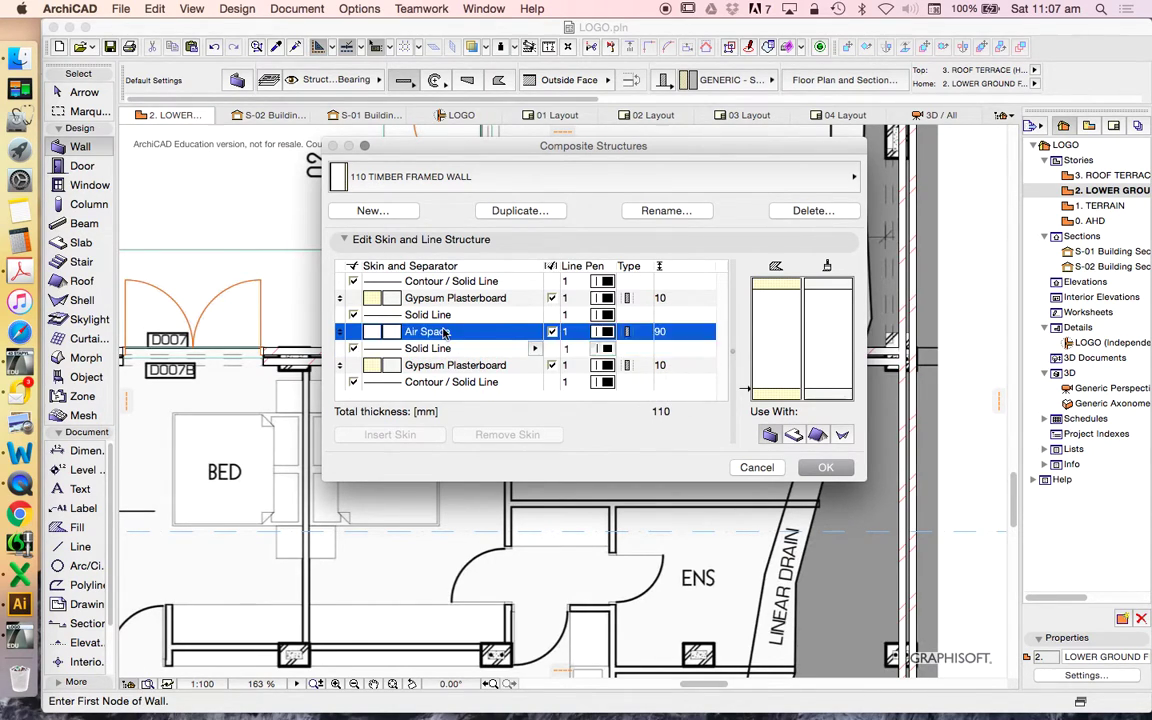
click(440, 331)
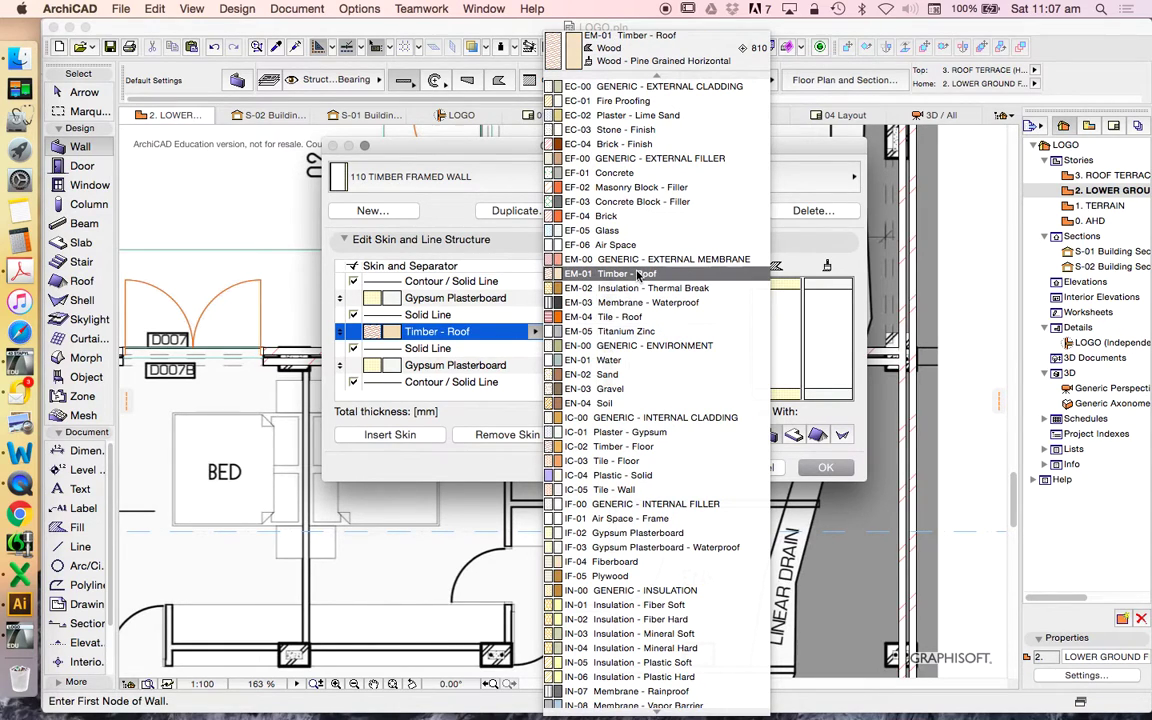
click(488, 479)
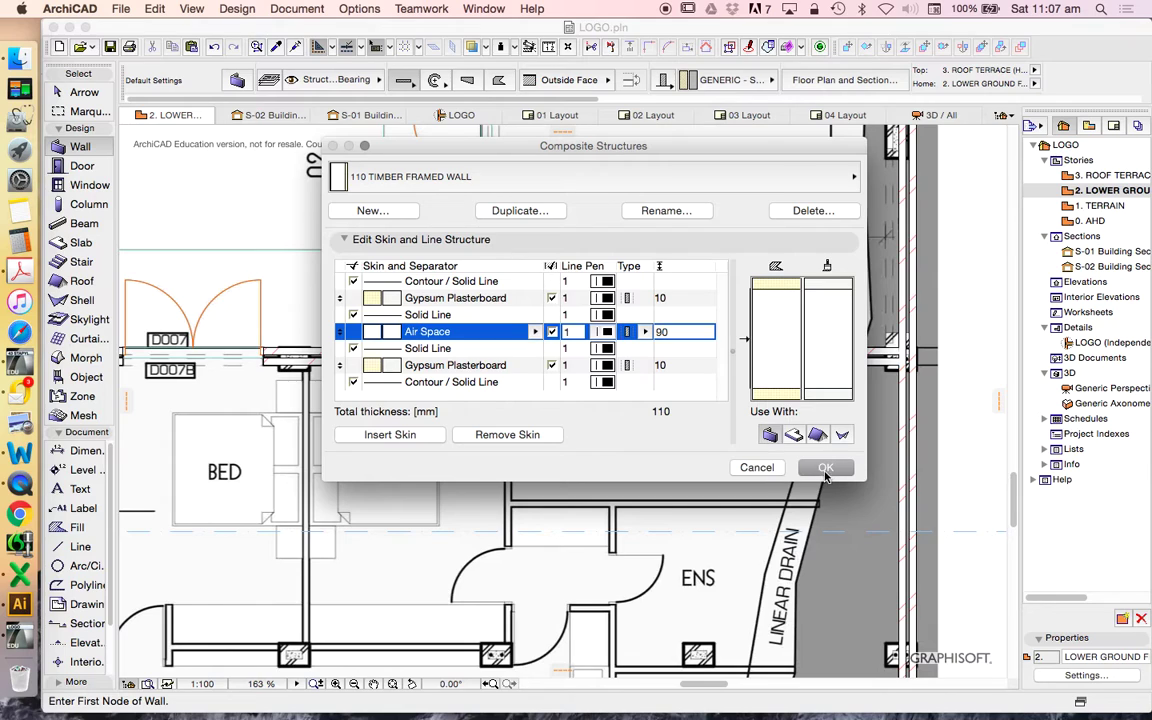
click(826, 468)
Step: Start a wall at the office bath's upper corner beside the bedroom and set its structure to the 110 TIMBER FRAMED WALL composite
scroll(436, 380, up, 5)
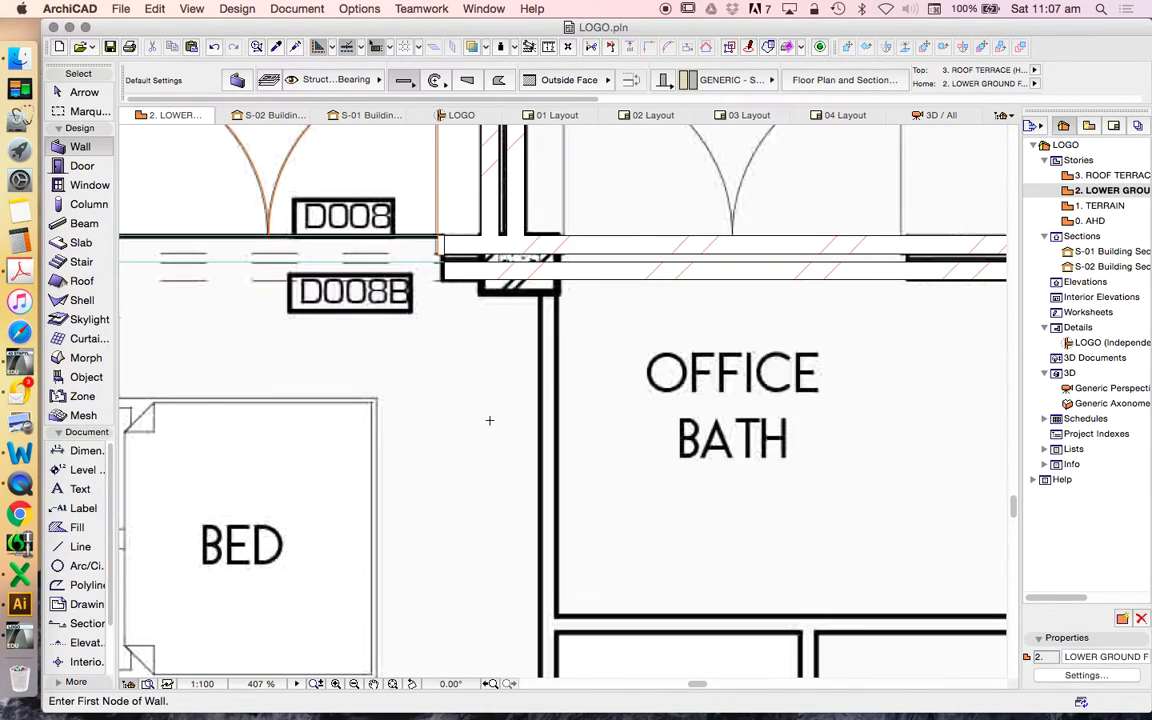
scroll(546, 270, down, 3)
scroll(552, 221, up, 3)
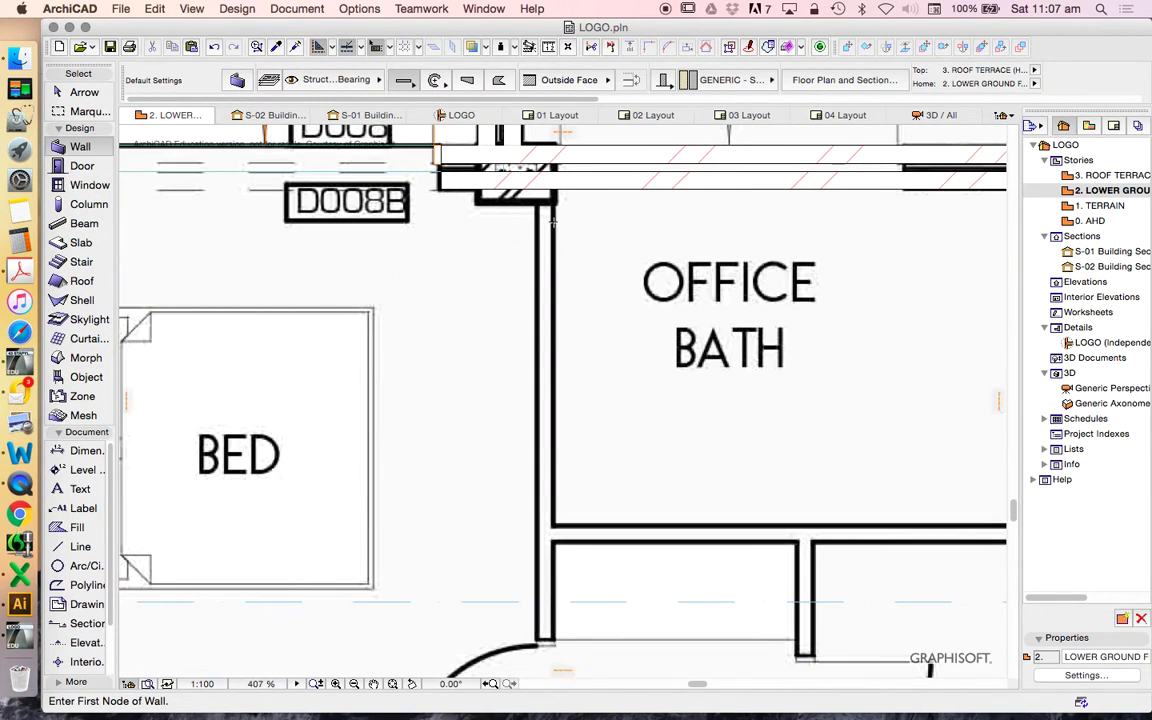
click(553, 191)
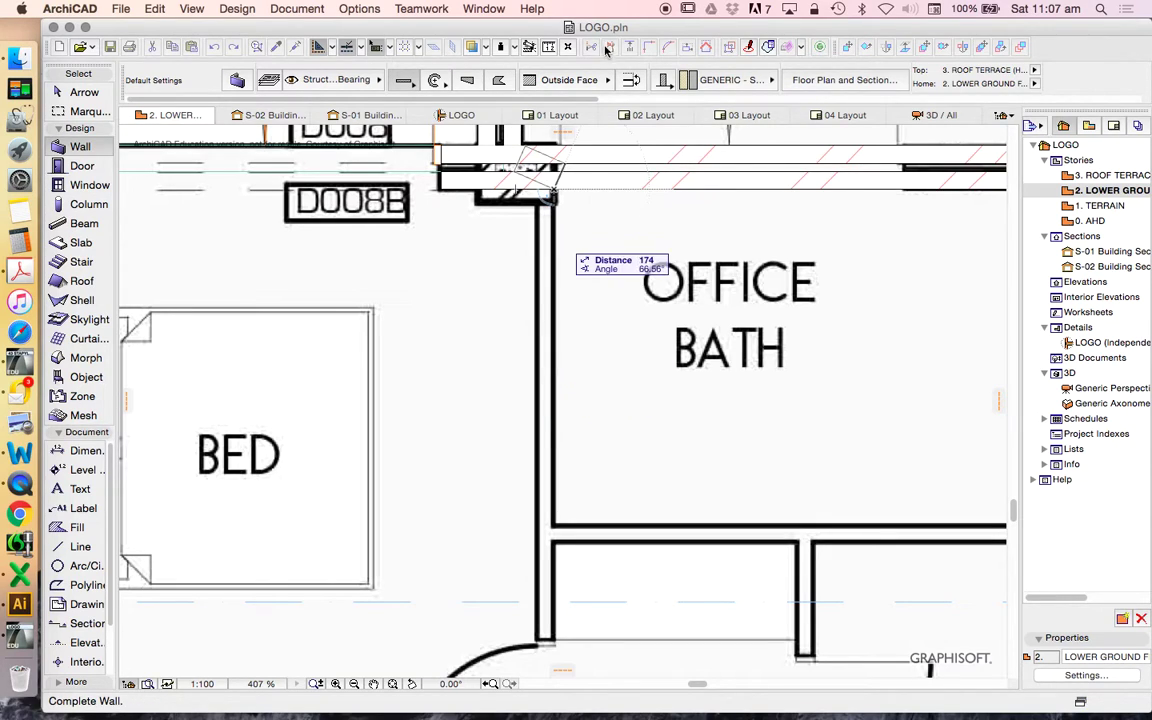
click(232, 81)
click(620, 188)
click(650, 214)
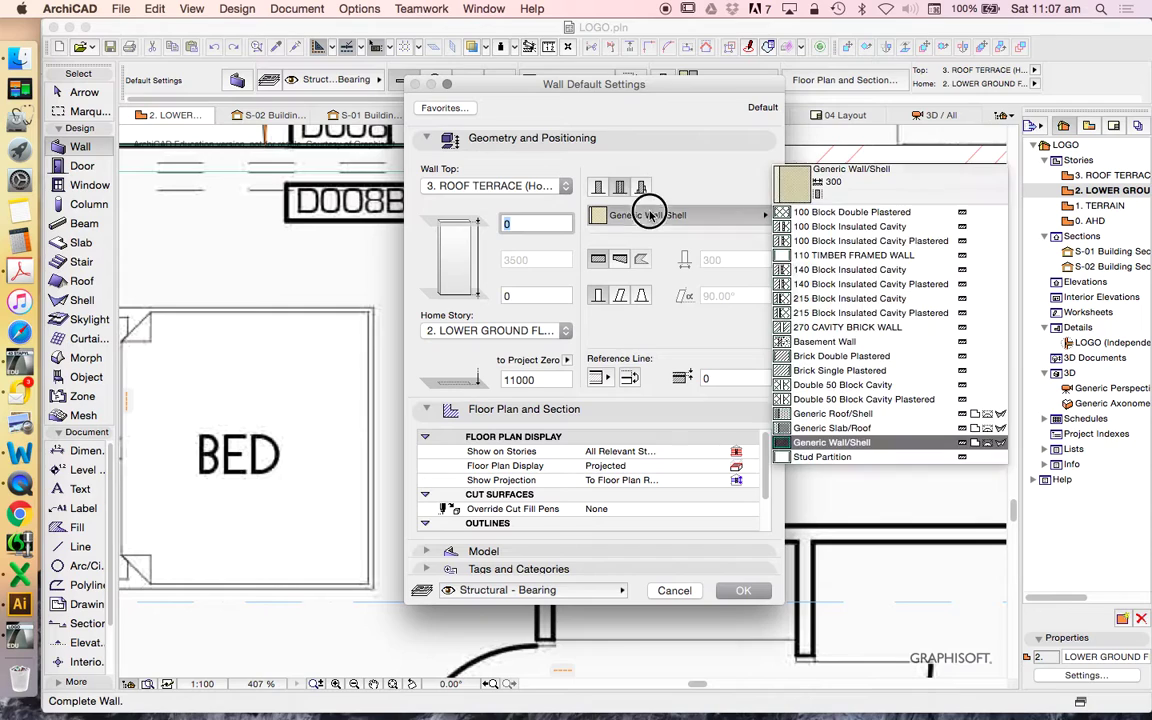
click(830, 255)
click(743, 590)
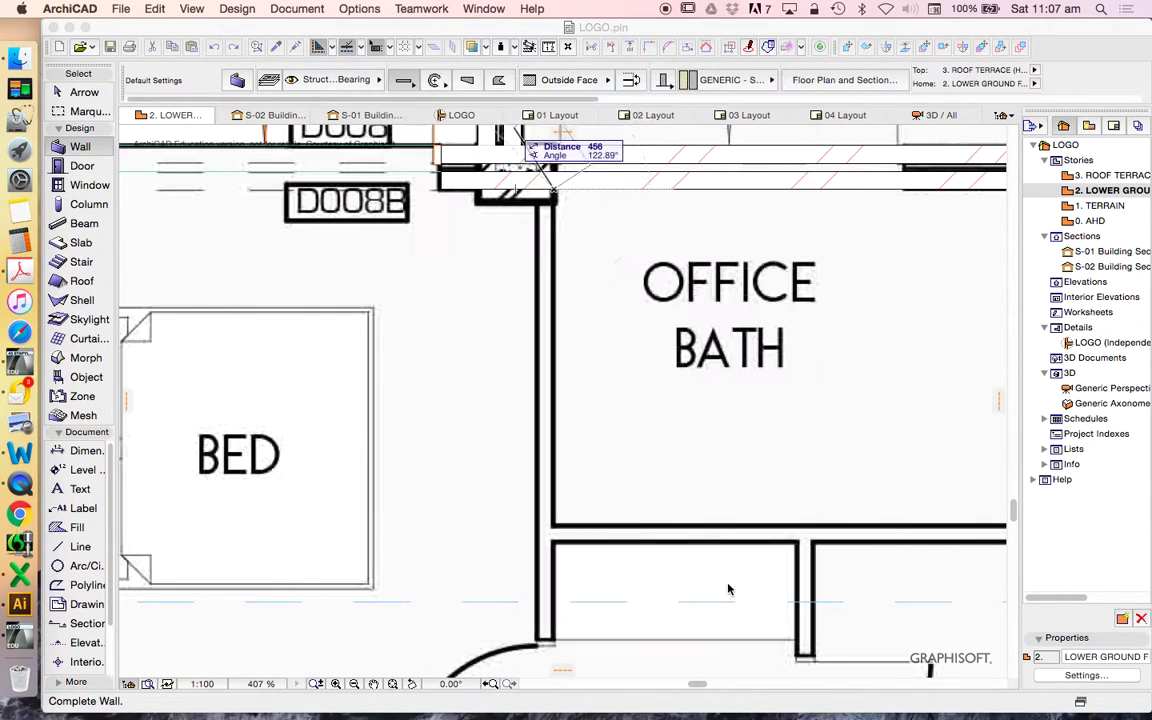
Step: End the bedroom-side wall at the column beside the kitchen, making it about 4275 mm long
scroll(561, 432, down, 5)
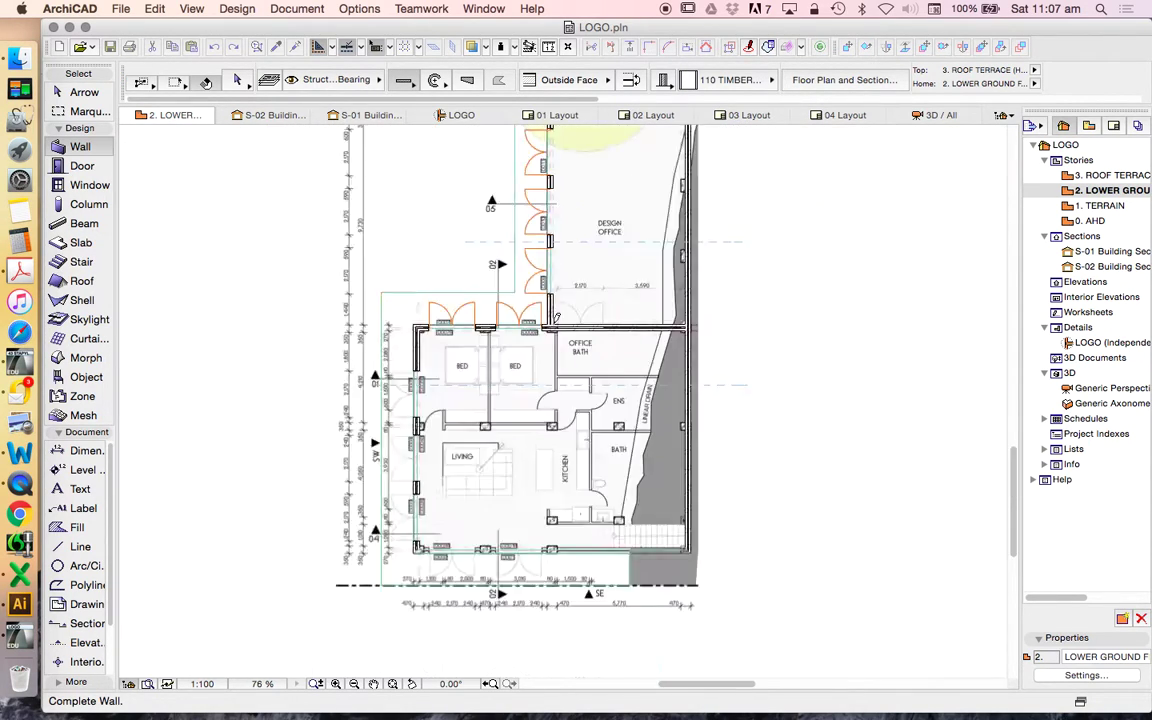
scroll(575, 410, up, 4)
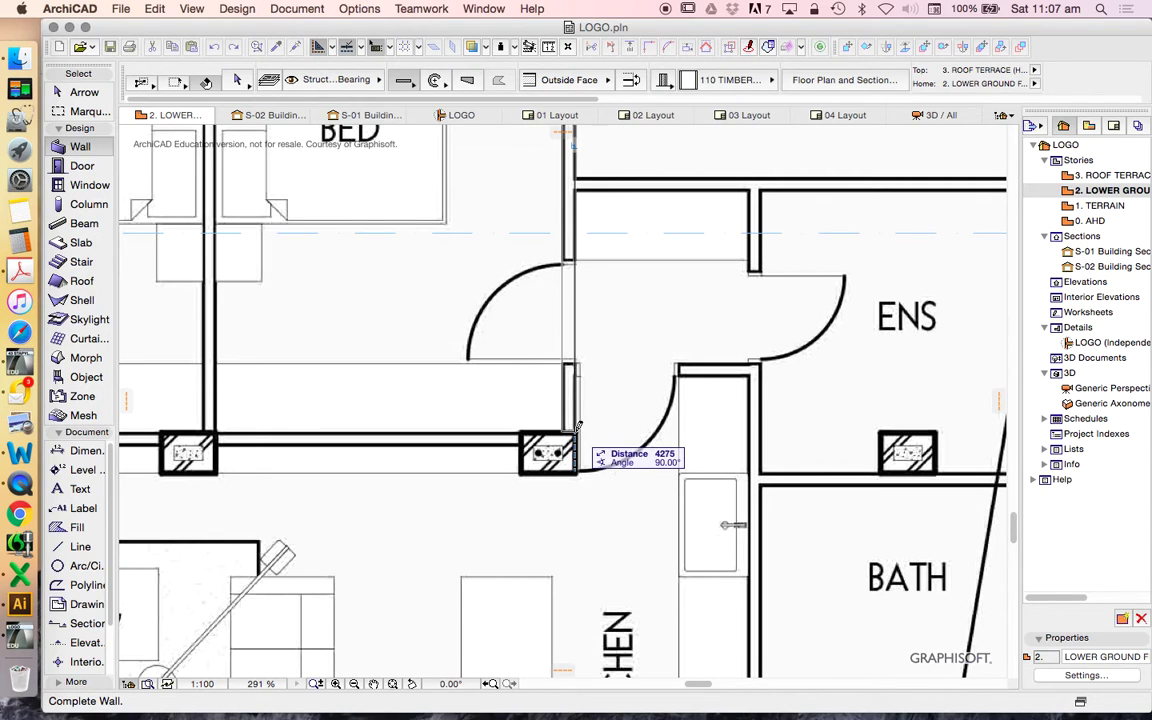
click(575, 431)
Step: Draw the wall below the office bath from the bedroom-side wall to the external wall, about 5967 mm long
scroll(580, 391, down, 1)
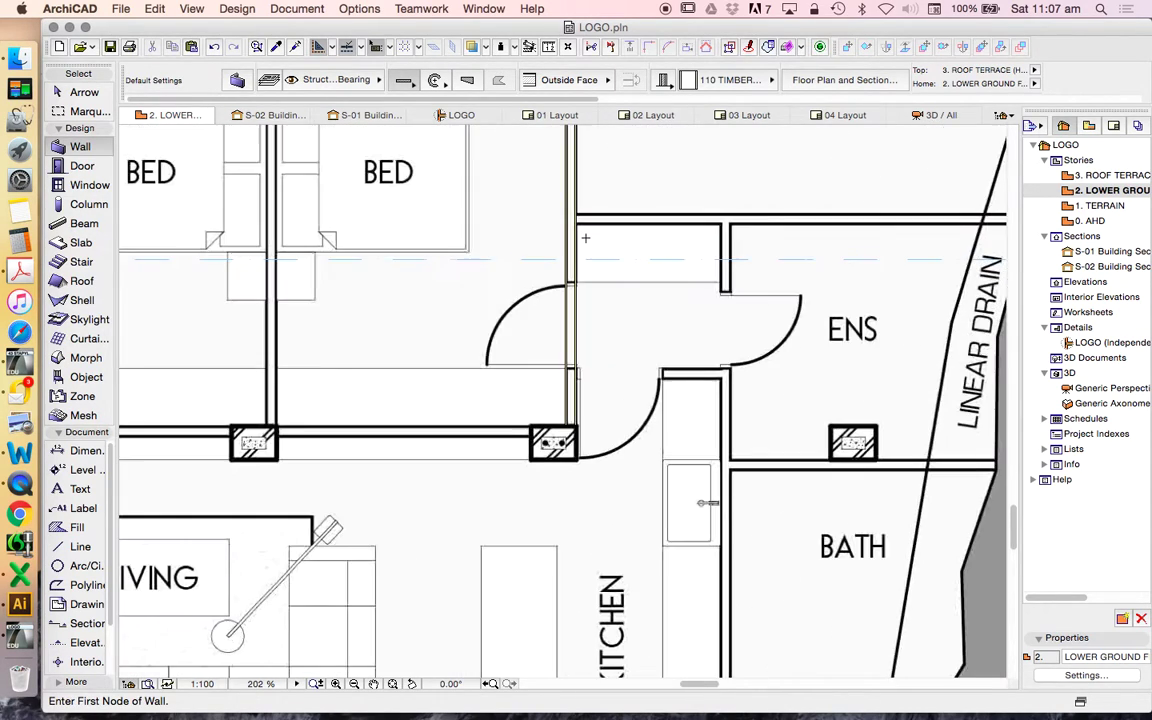
scroll(579, 204, up, 3)
click(575, 220)
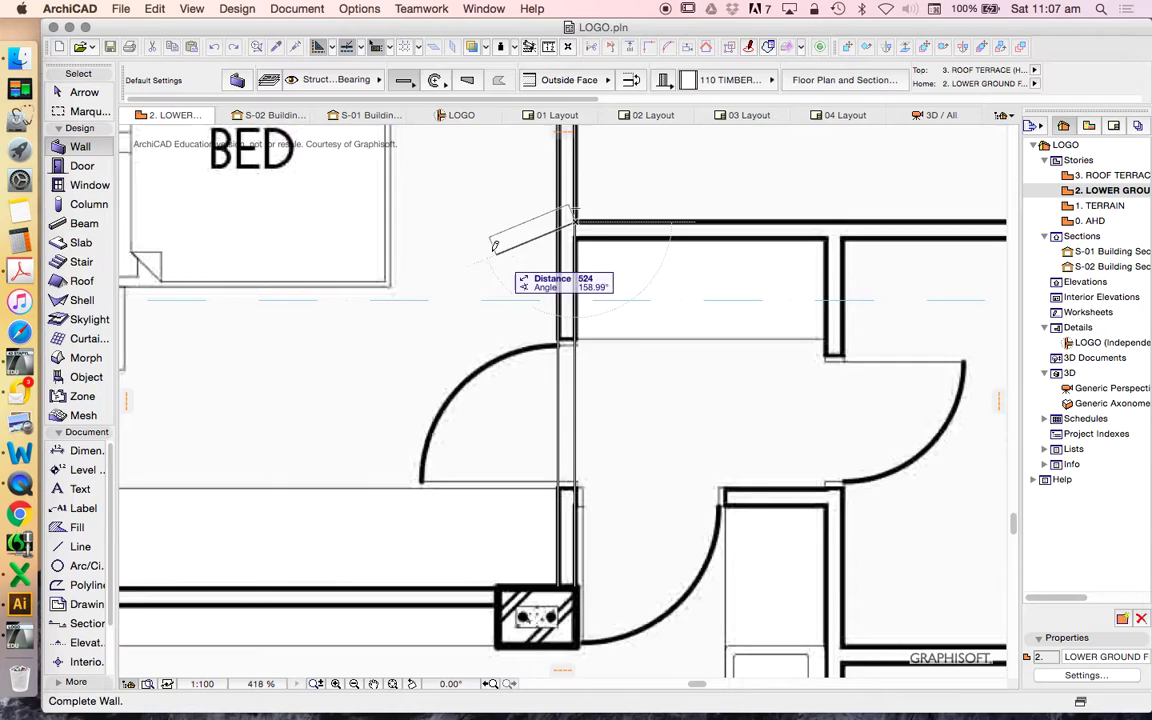
scroll(560, 245, down, 5)
scroll(620, 440, up, 3)
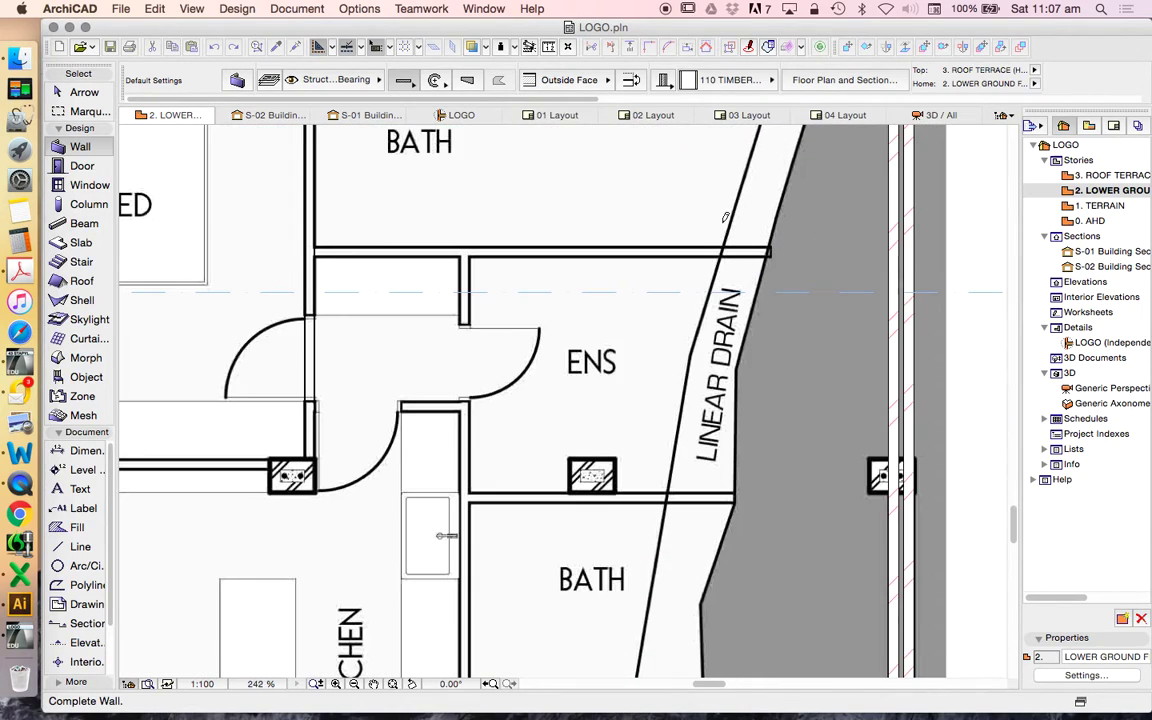
click(888, 235)
Step: Remove the reference plan from the lower ground floor view and check the plan on the AHD story
scroll(835, 345, down, 4)
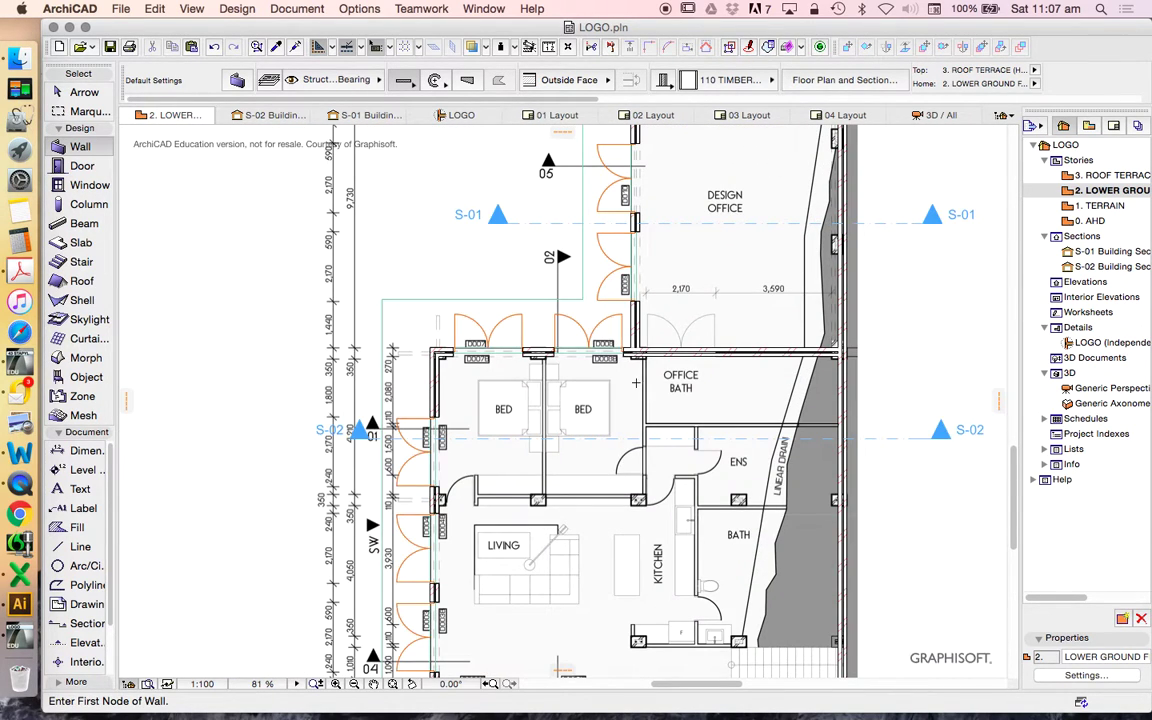
scroll(528, 428, down, 5)
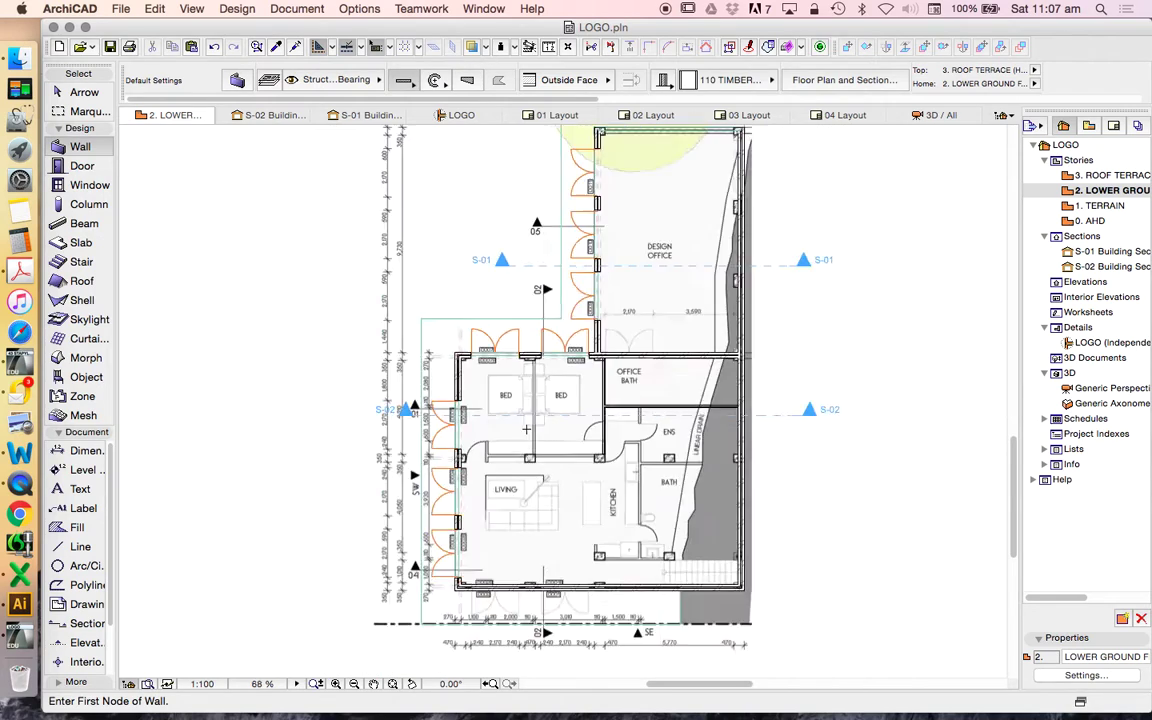
key(Escape)
click(581, 357)
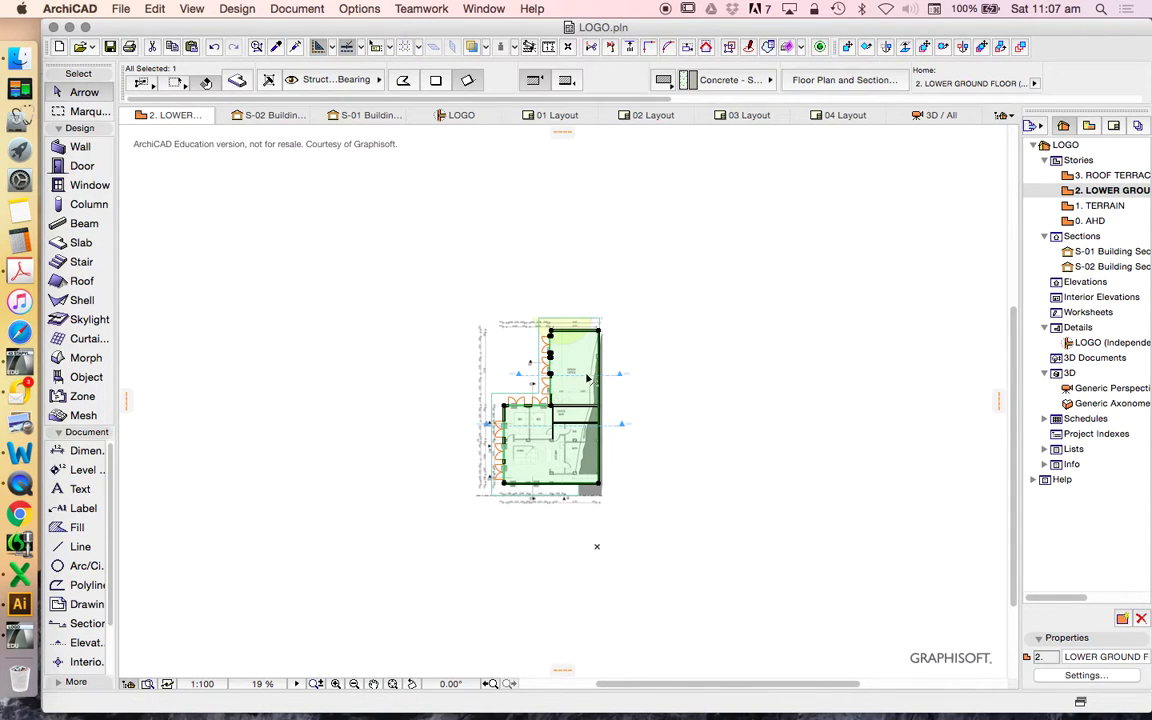
click(596, 383)
key(Delete)
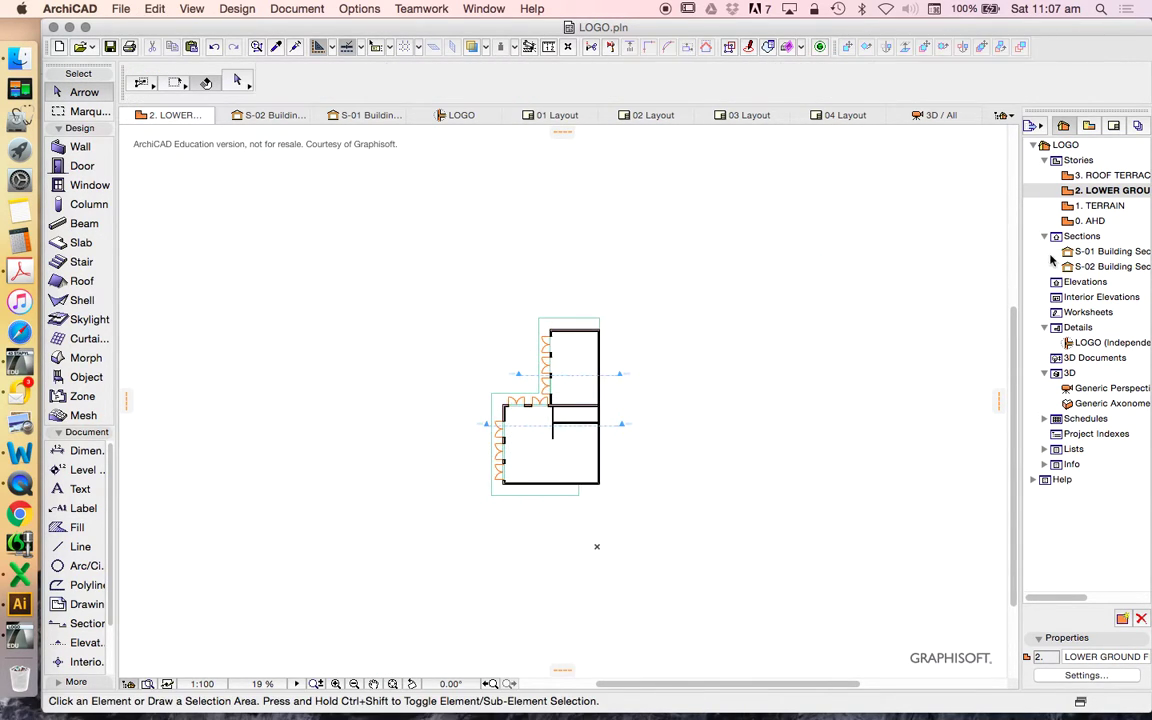
double_click(1076, 221)
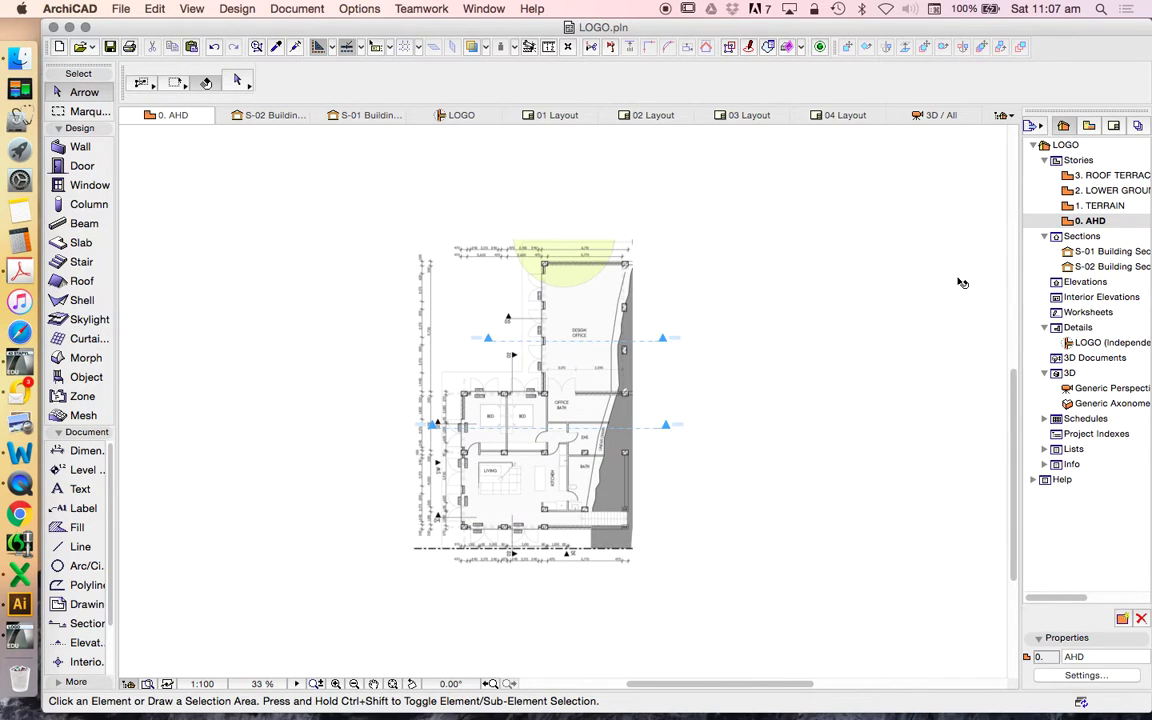
double_click(1100, 190)
Step: Set the default door to Door 19 from the Hinged Doors 19 library
scroll(589, 357, up, 5)
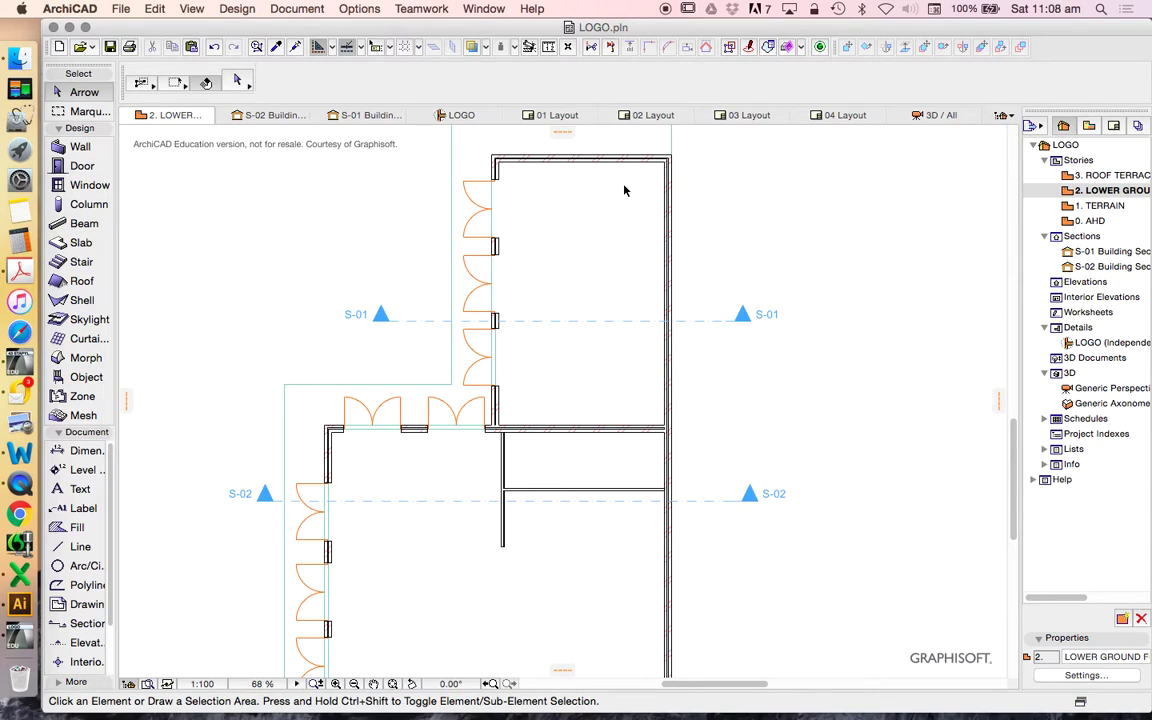
scroll(537, 452, up, 4)
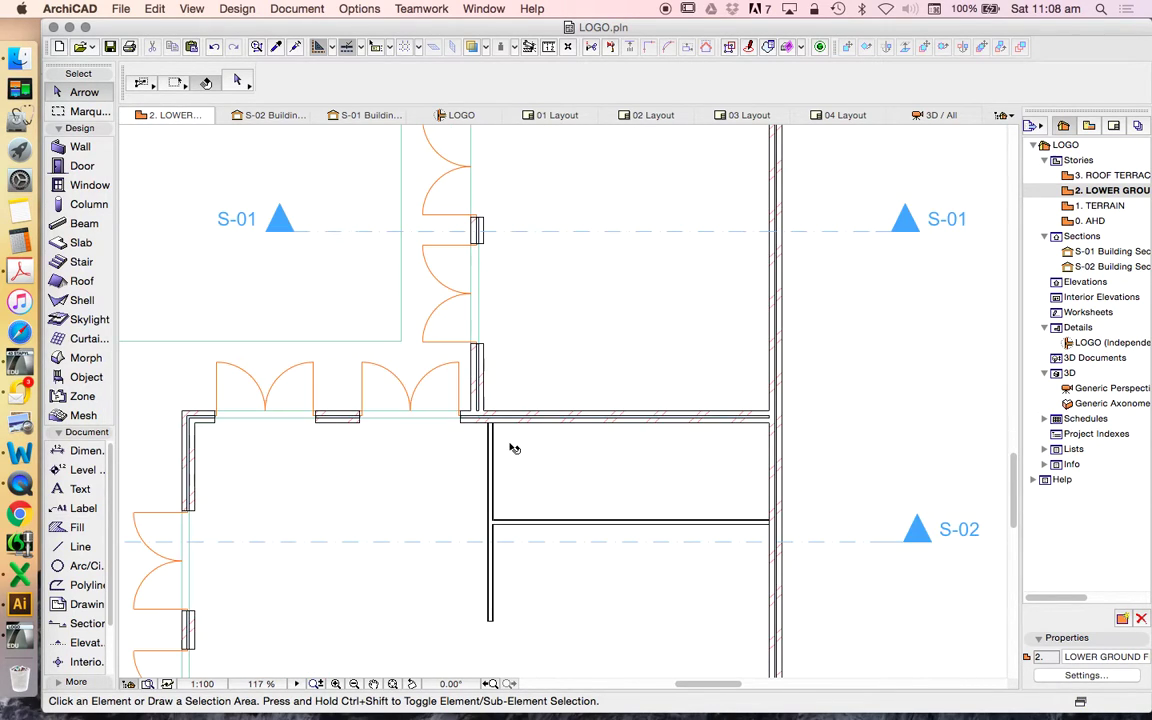
click(82, 166)
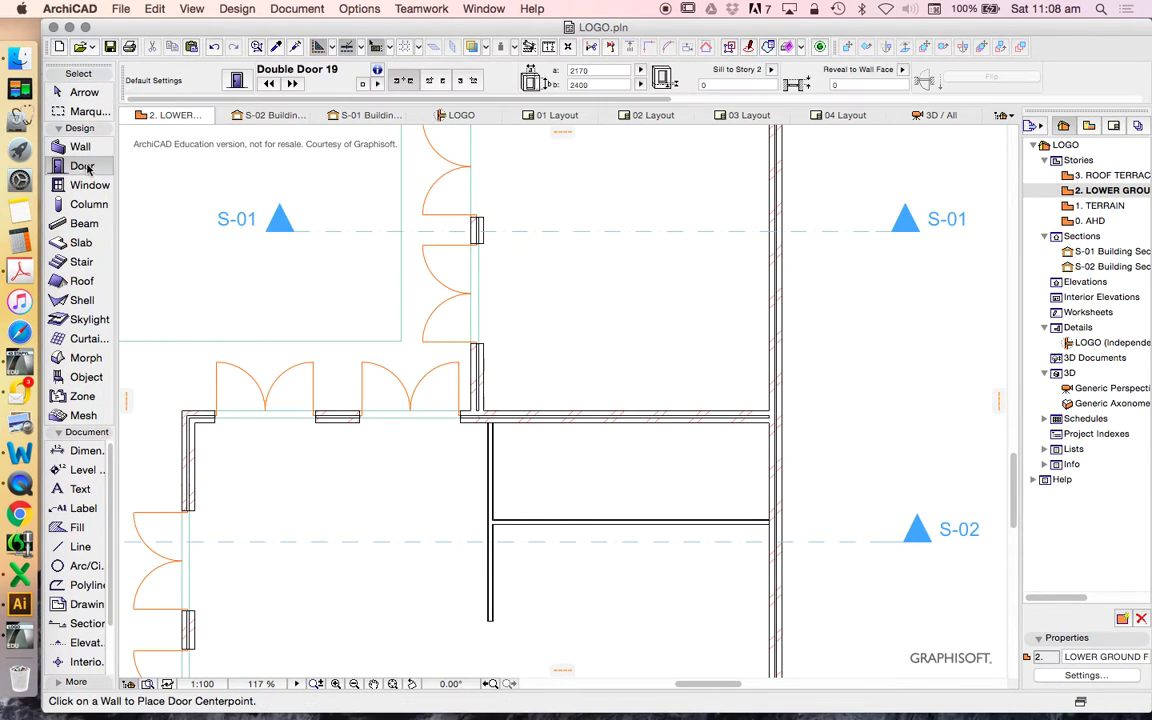
click(232, 81)
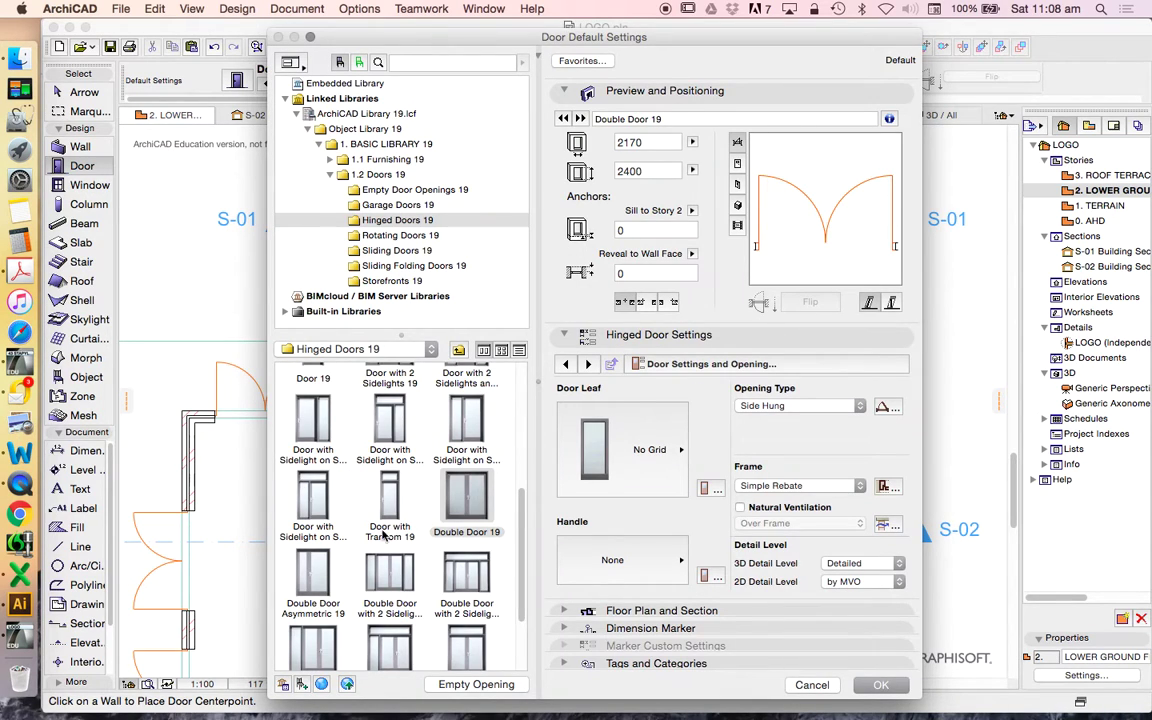
scroll(397, 537, up, 5)
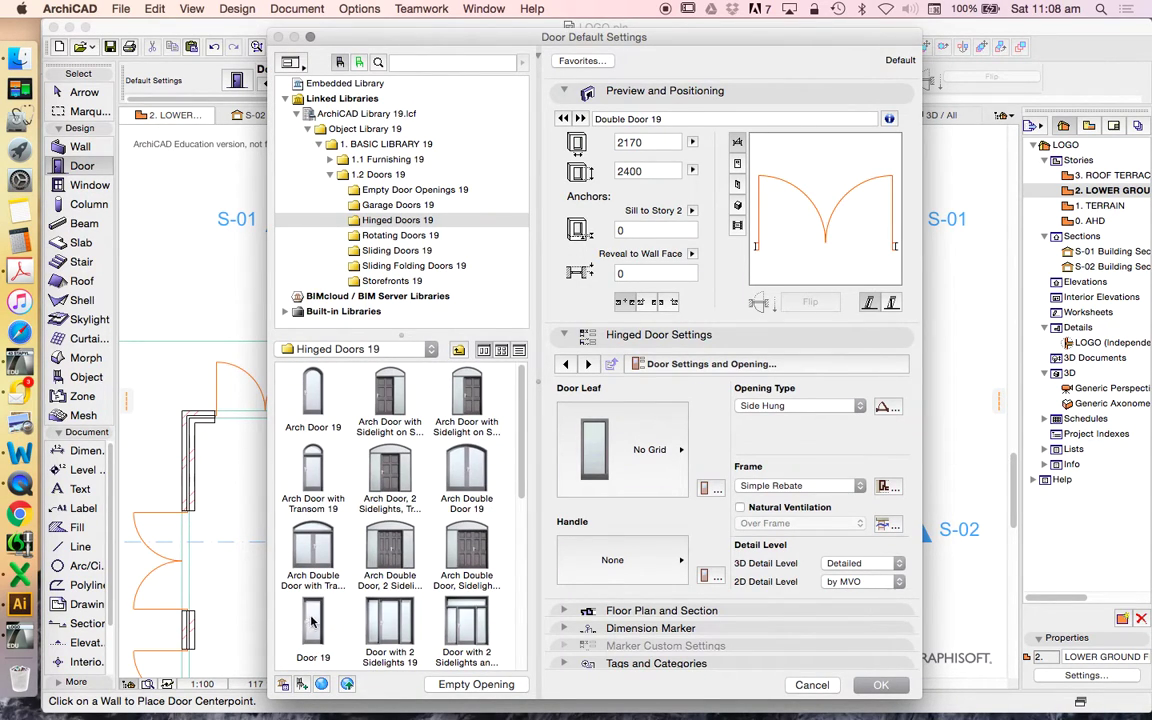
click(312, 622)
click(882, 684)
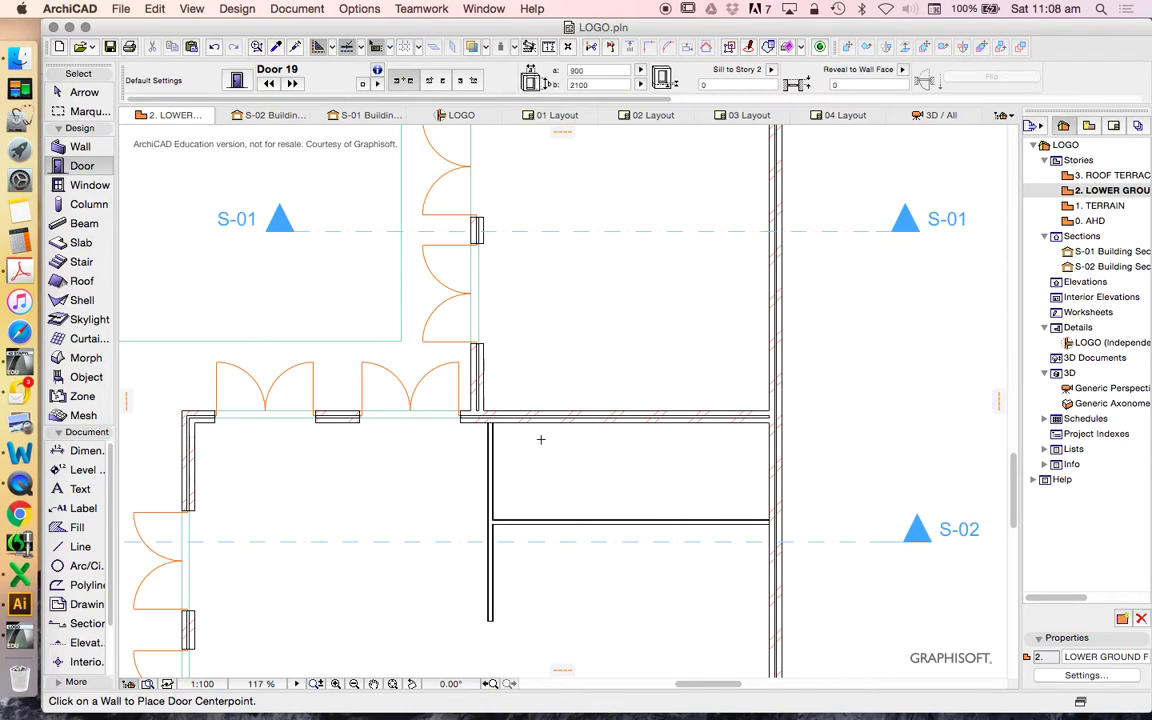
Step: Place a door in the wall between design office and office bath, opening into the bath with hinges on the bedroom side
scroll(540, 439, up, 5)
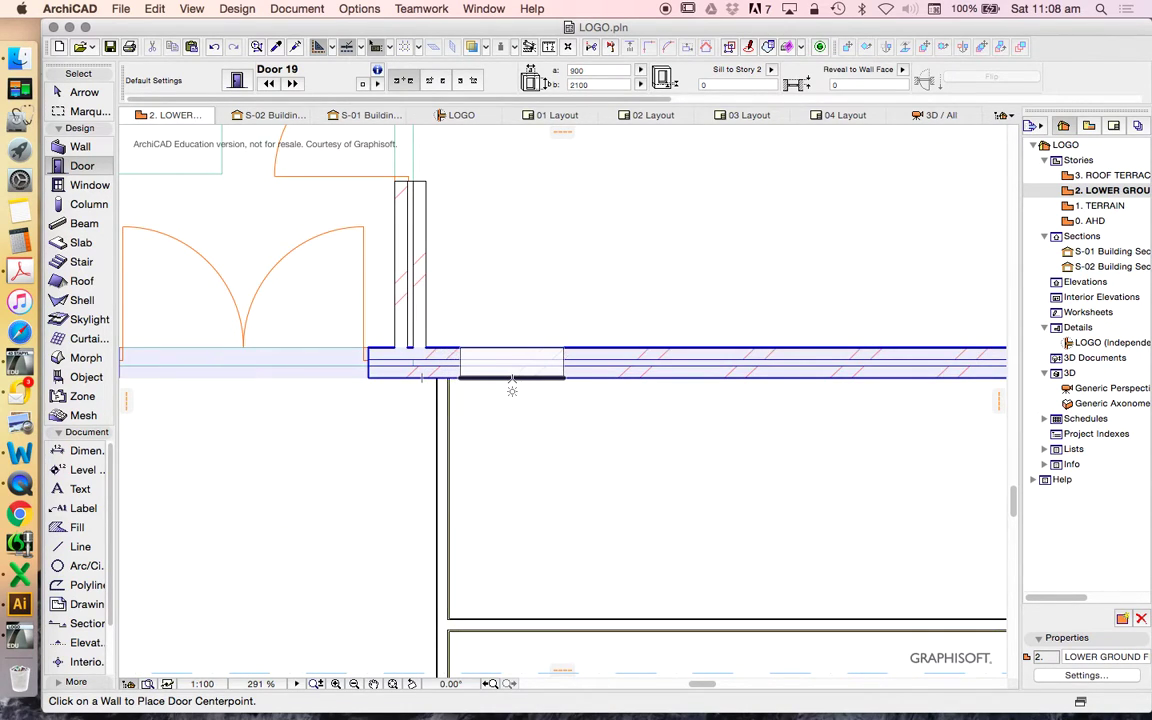
click(514, 375)
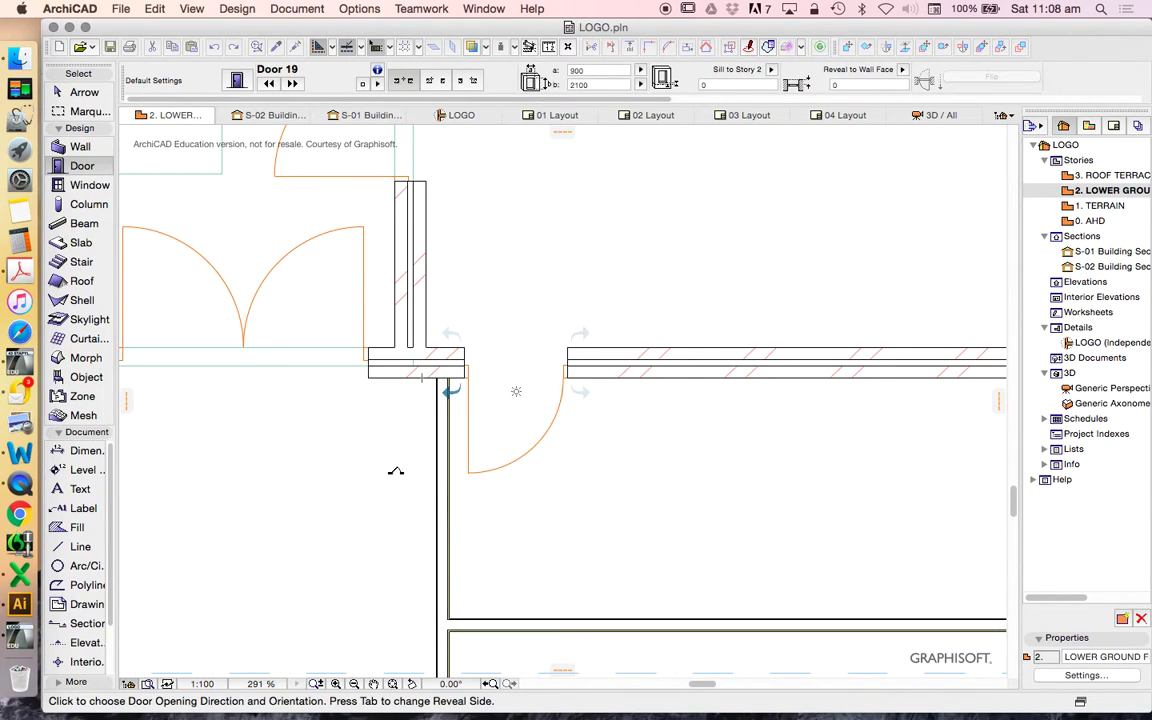
click(386, 463)
Step: Move the office bath door along its wall, away from the bedroom-side corner, and check the plan on the AHD story
scroll(402, 450, down, 5)
scroll(414, 466, down, 1)
scroll(468, 526, down, 4)
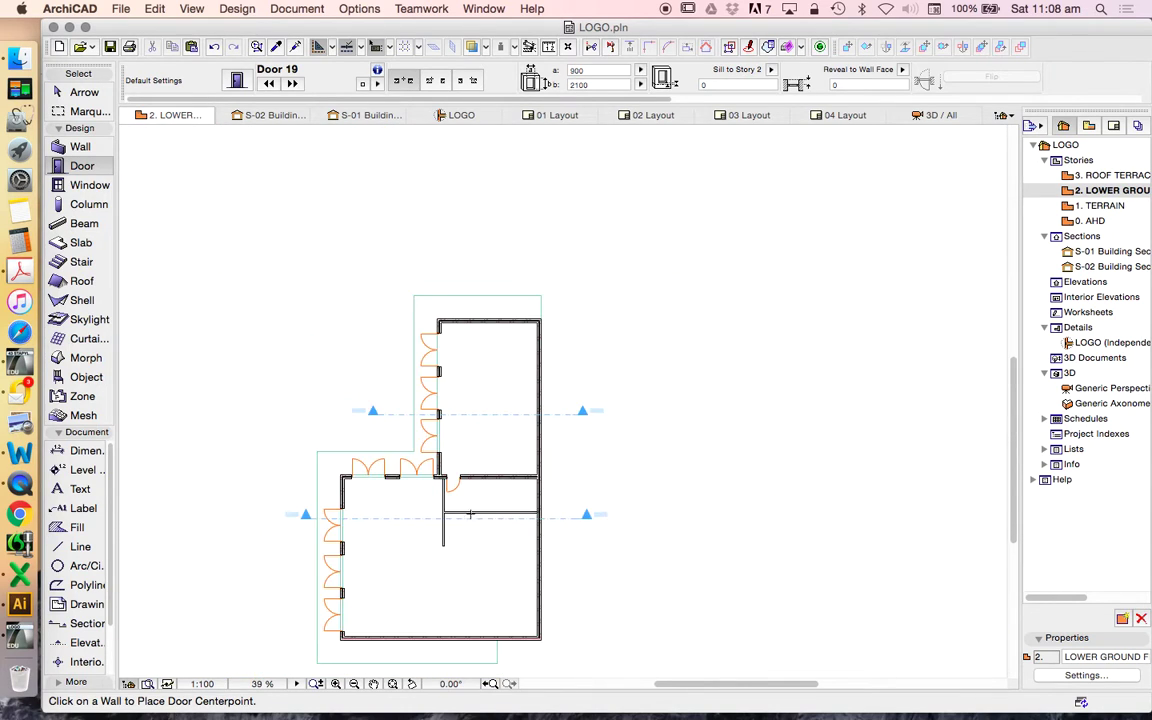
scroll(470, 496, up, 4)
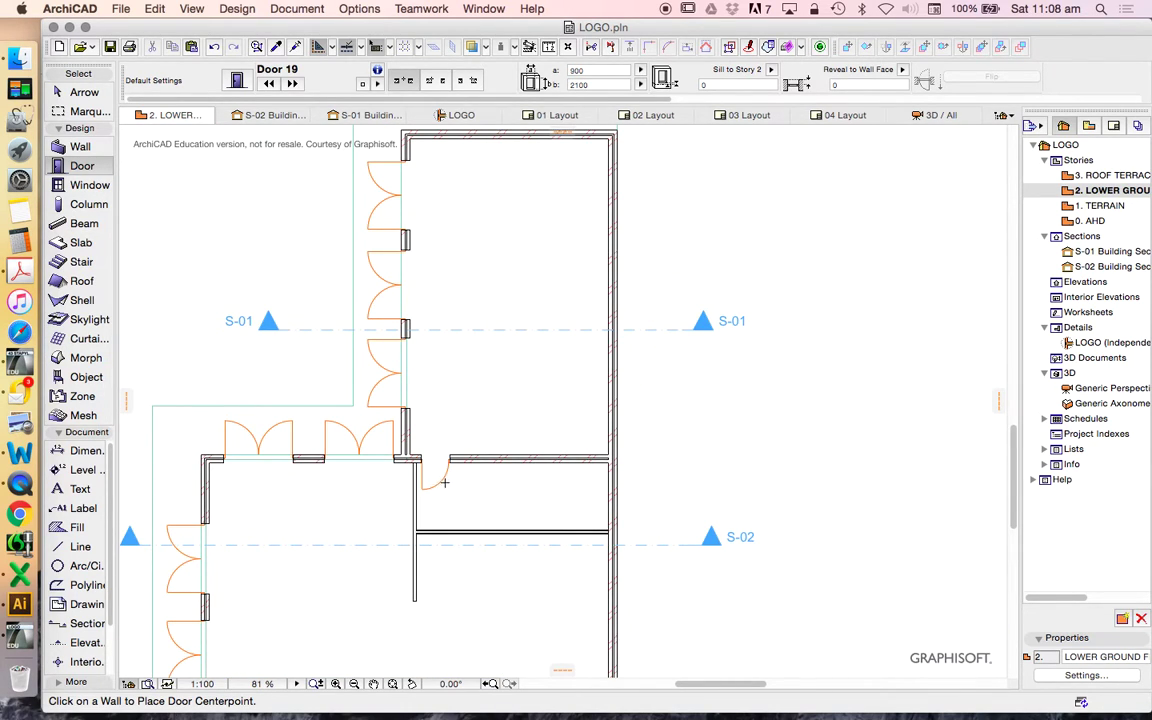
scroll(445, 474, up, 4)
key(Escape)
click(453, 453)
drag(453, 453, 494, 451)
double_click(1090, 220)
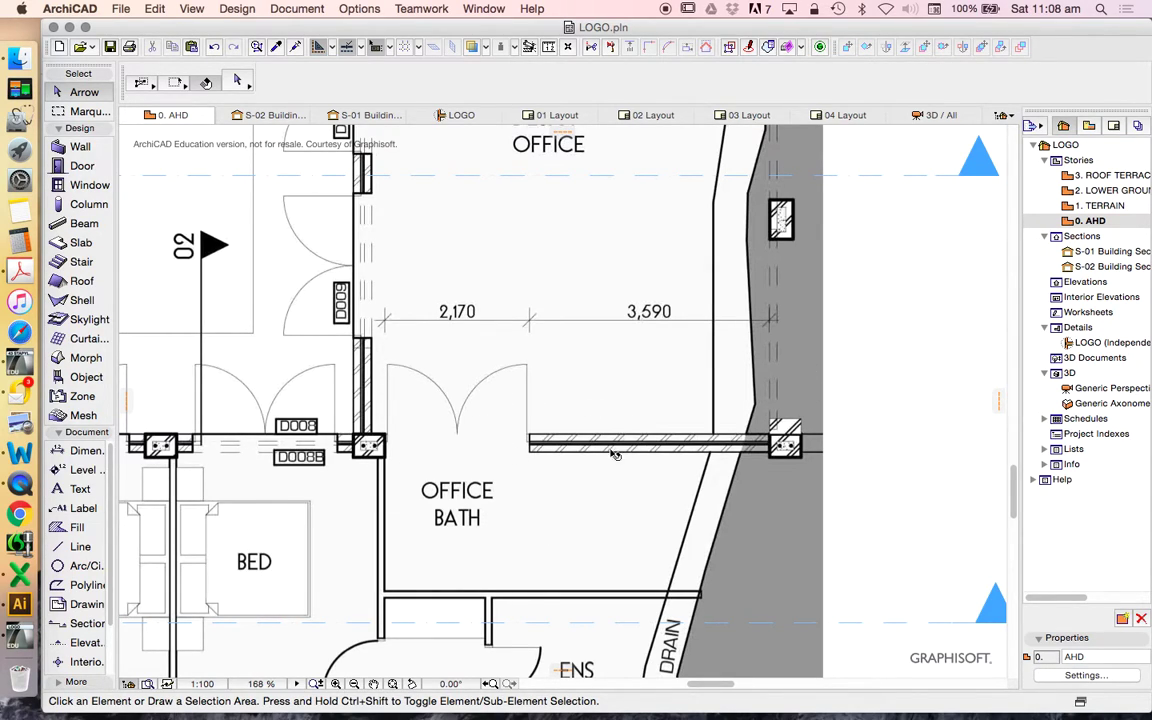
double_click(1104, 190)
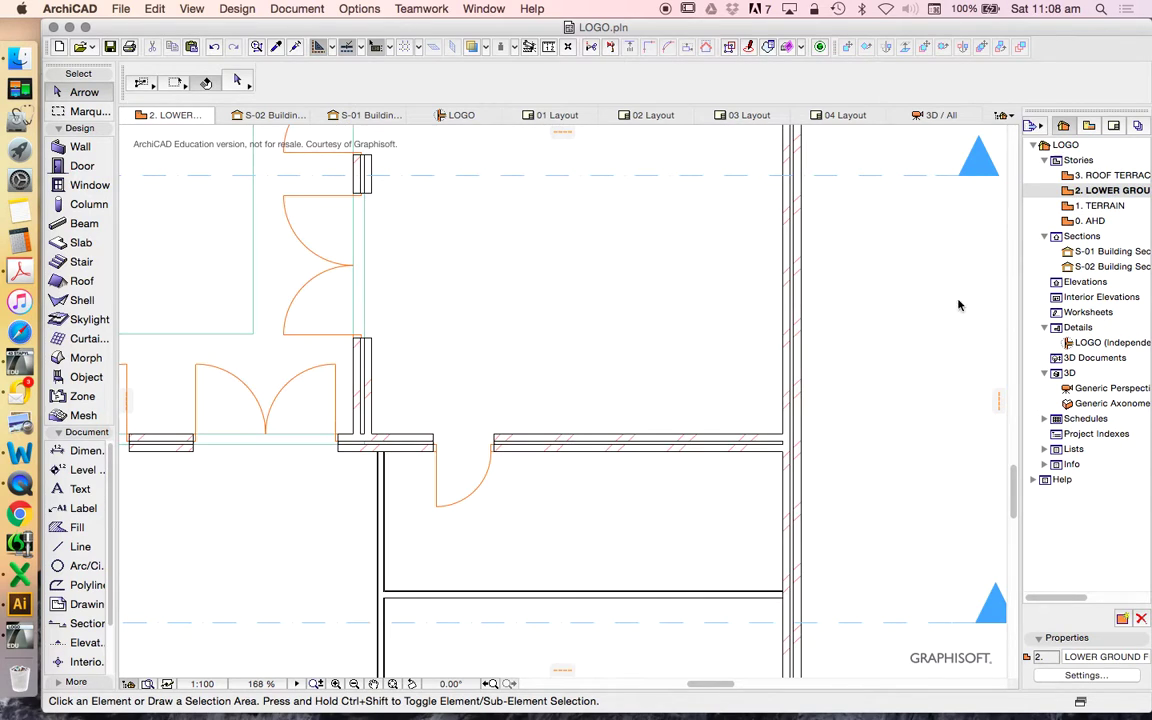
scroll(553, 432, down, 4)
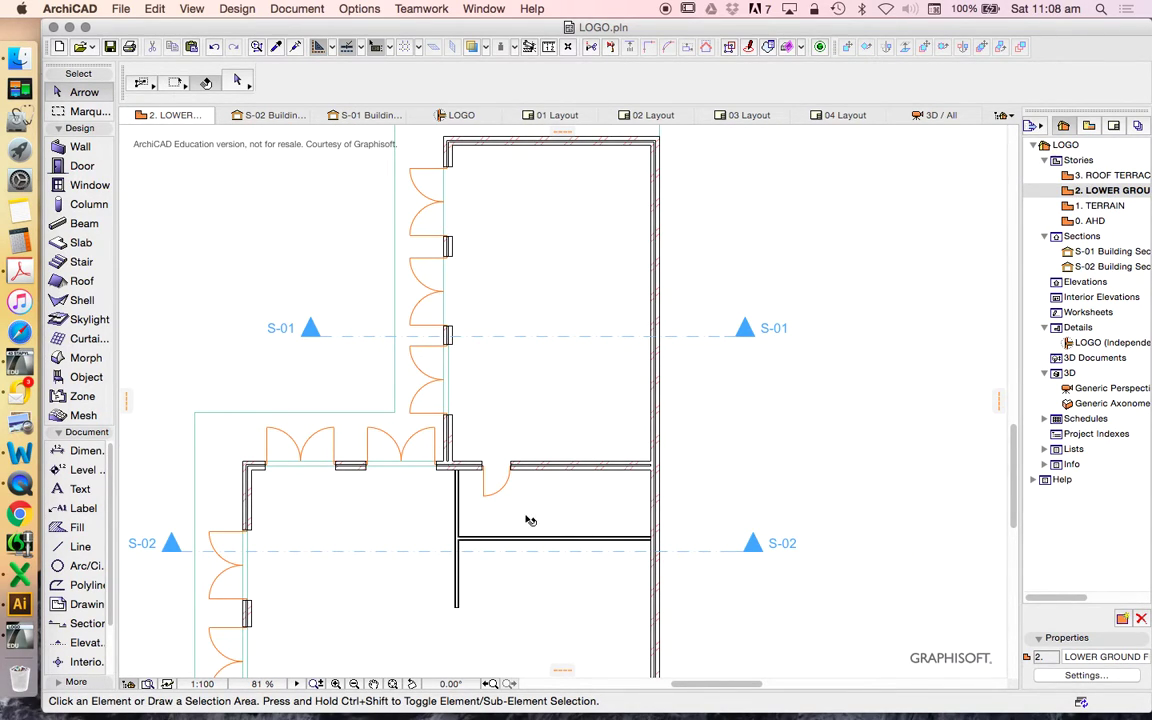
scroll(548, 525, down, 2)
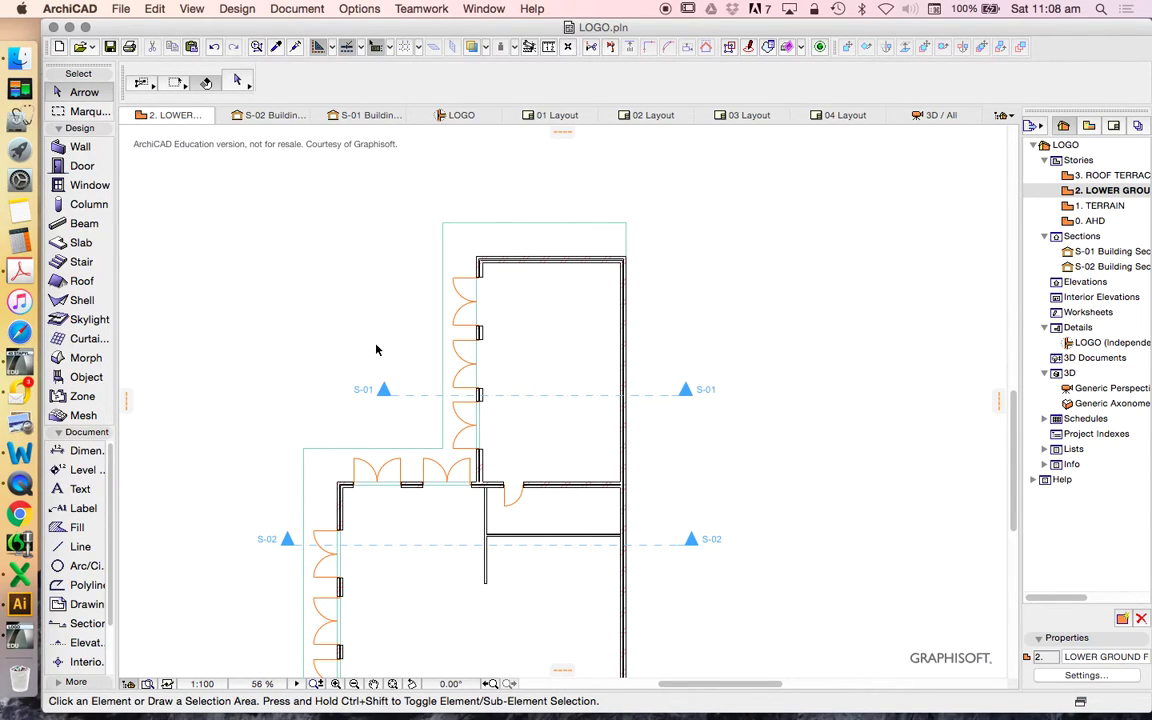
click(533, 264)
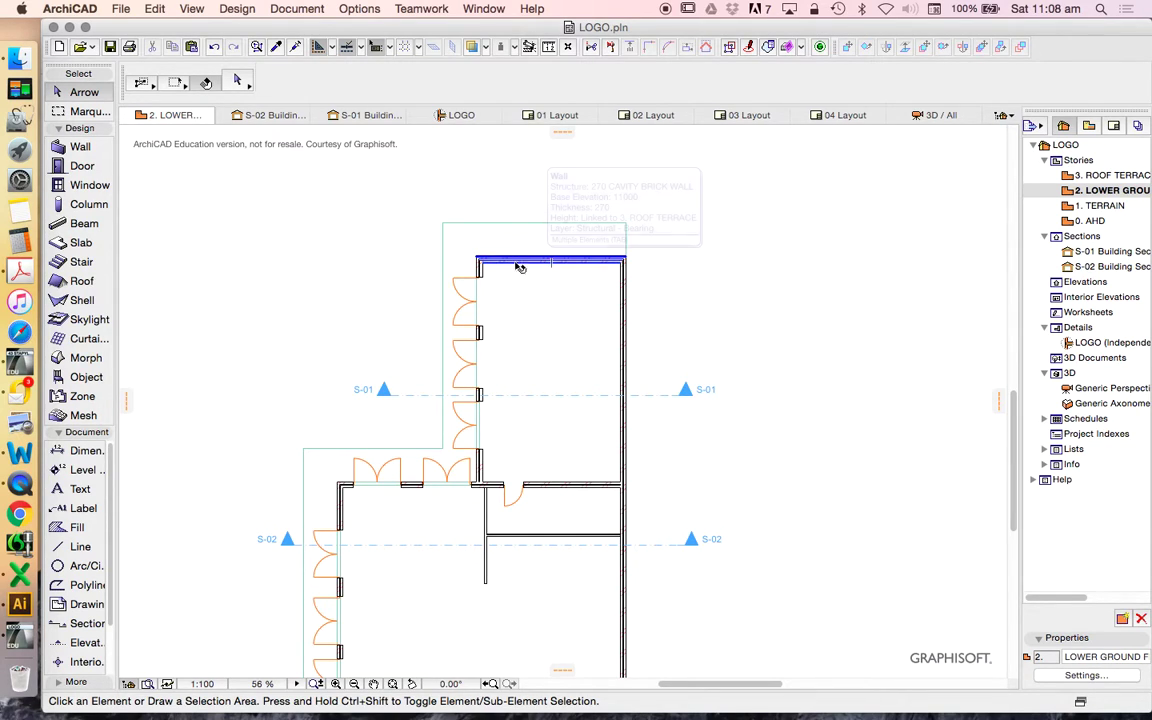
click(561, 242)
scroll(604, 358, up, 2)
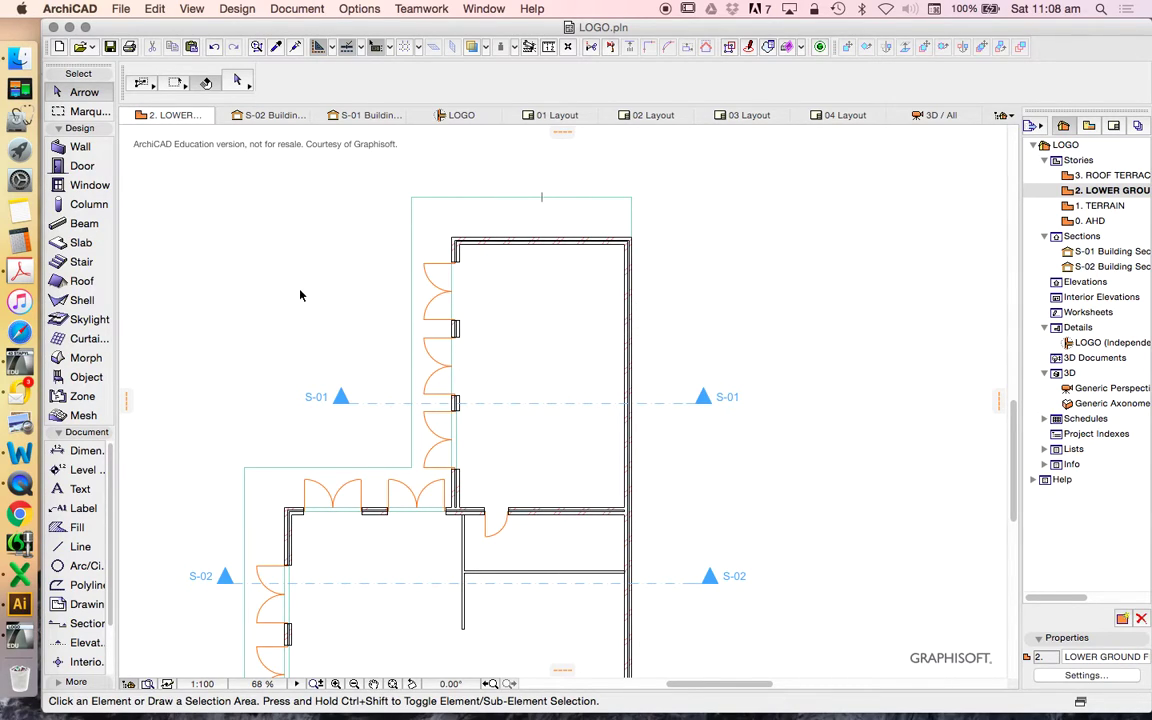
Step: Open the default object settings and go to the 1.1 Furnishing 19 folder of the ArchiCAD Library 19
click(100, 375)
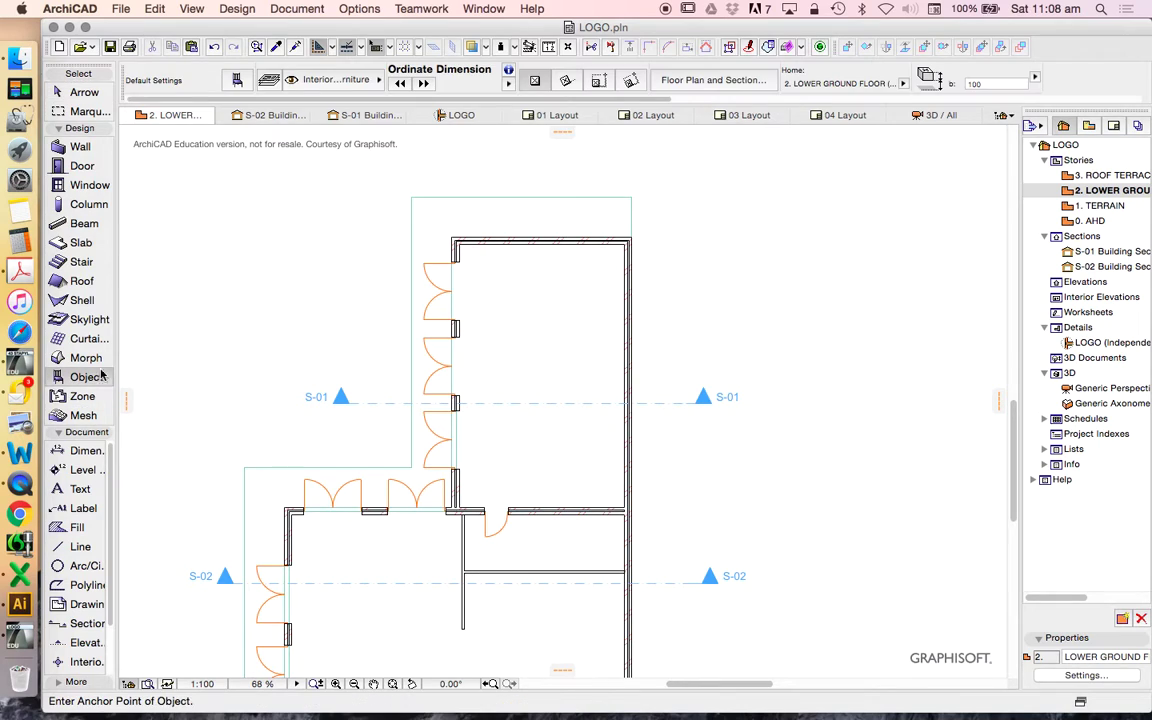
click(240, 81)
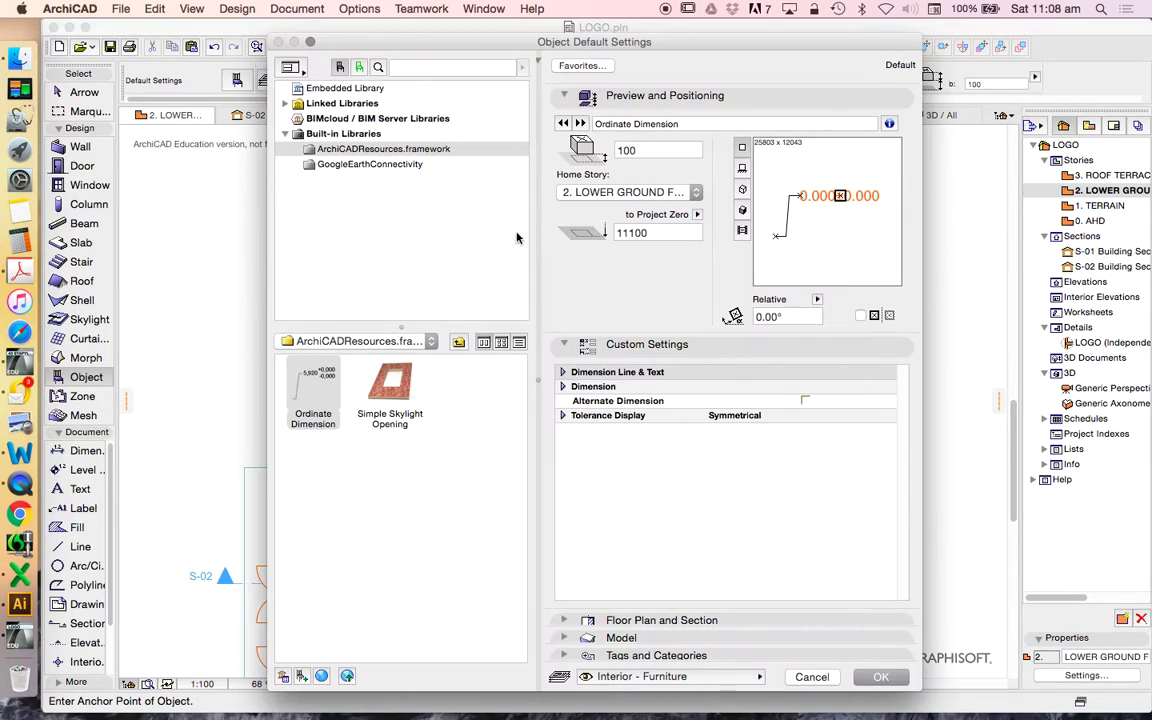
double_click(313, 383)
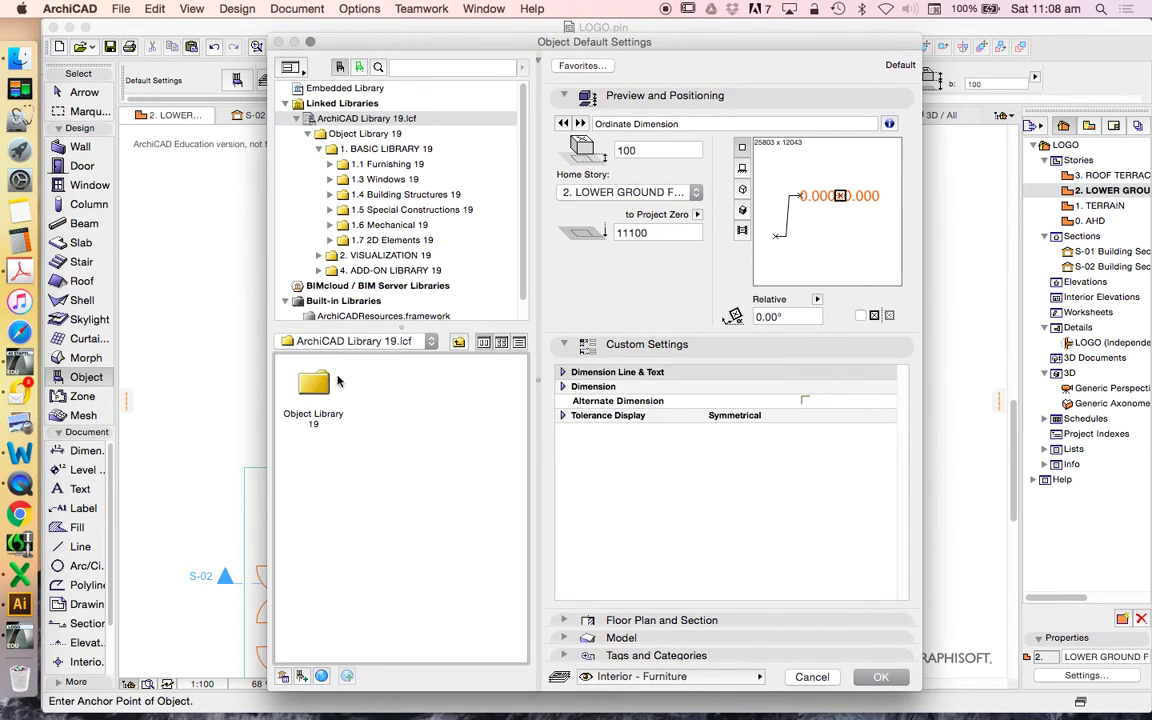
double_click(320, 380)
double_click(316, 385)
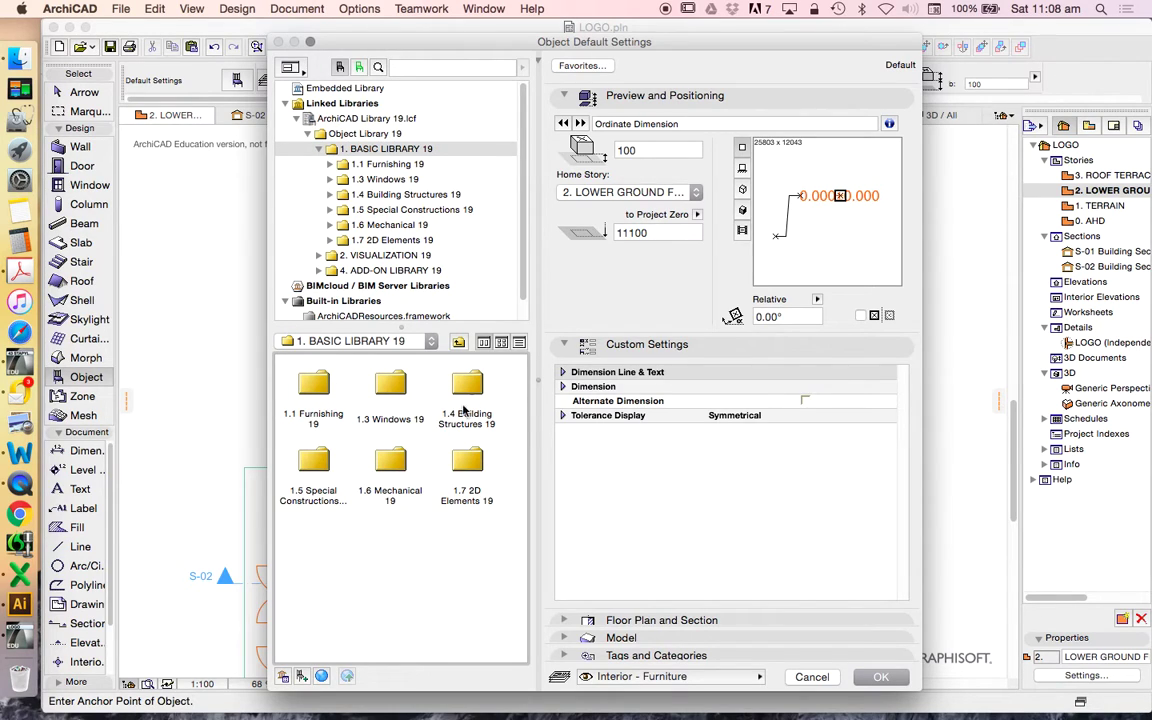
double_click(314, 385)
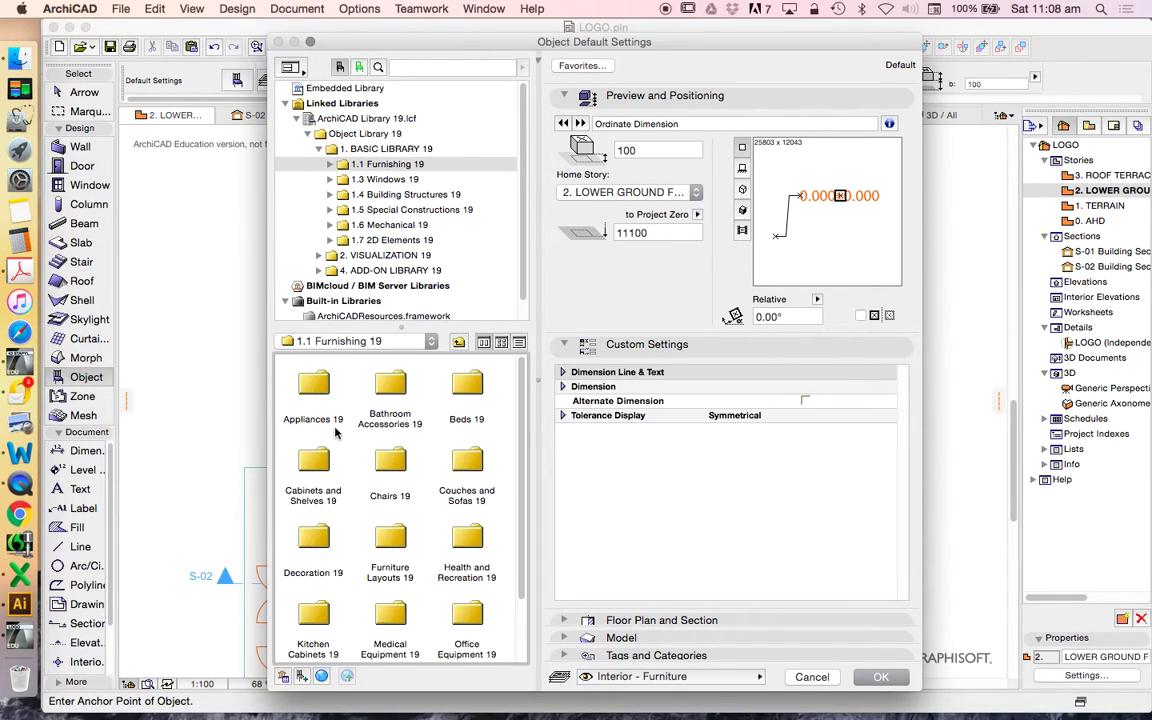
Step: Browse the bed, chair, couch, office equipment, table and kitchen cabinet folders of the furnishing library
double_click(467, 385)
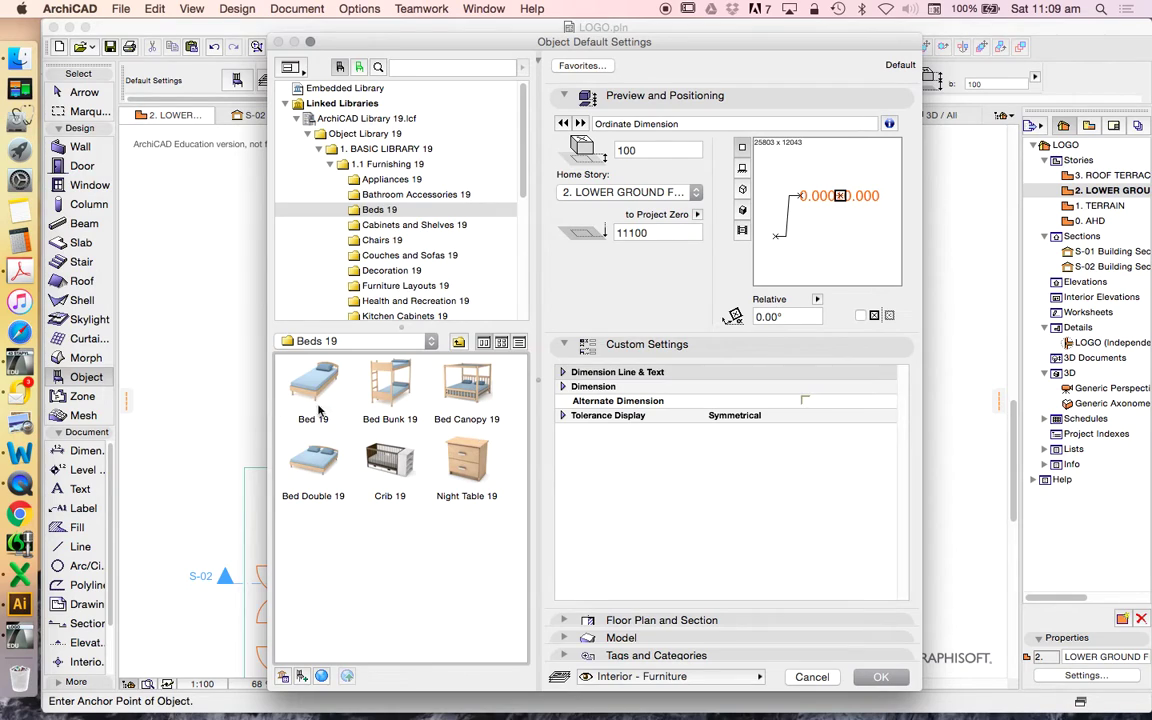
click(388, 225)
click(380, 240)
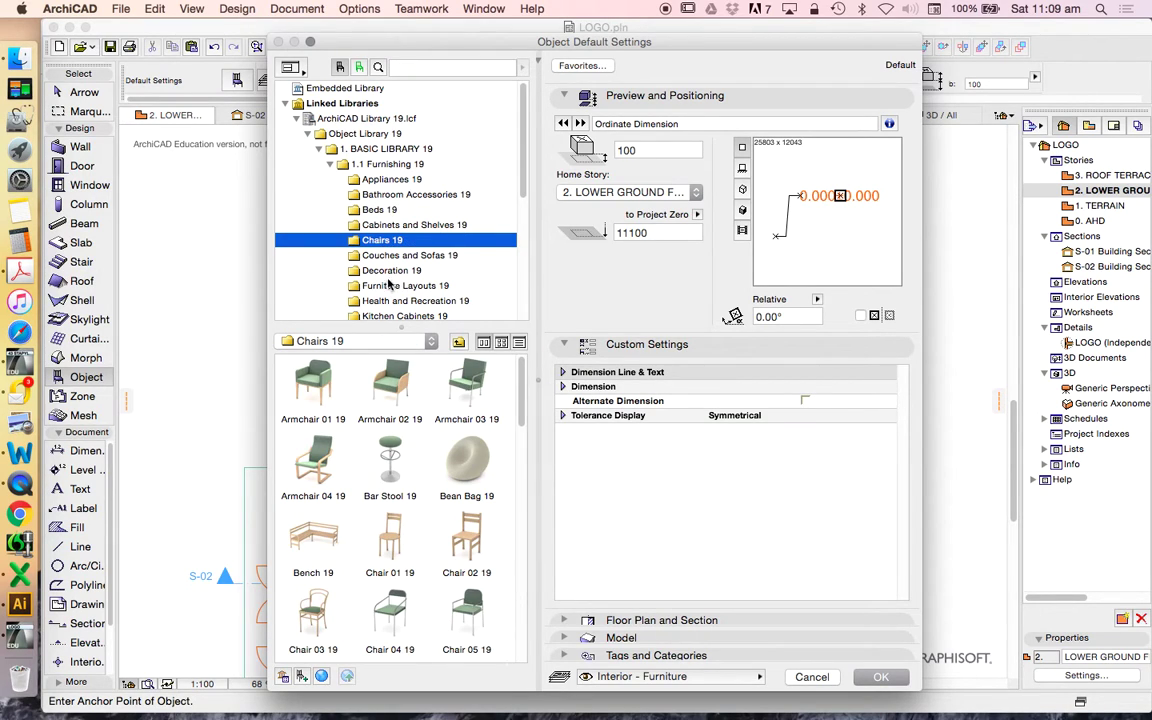
click(409, 255)
scroll(380, 295, down, 2)
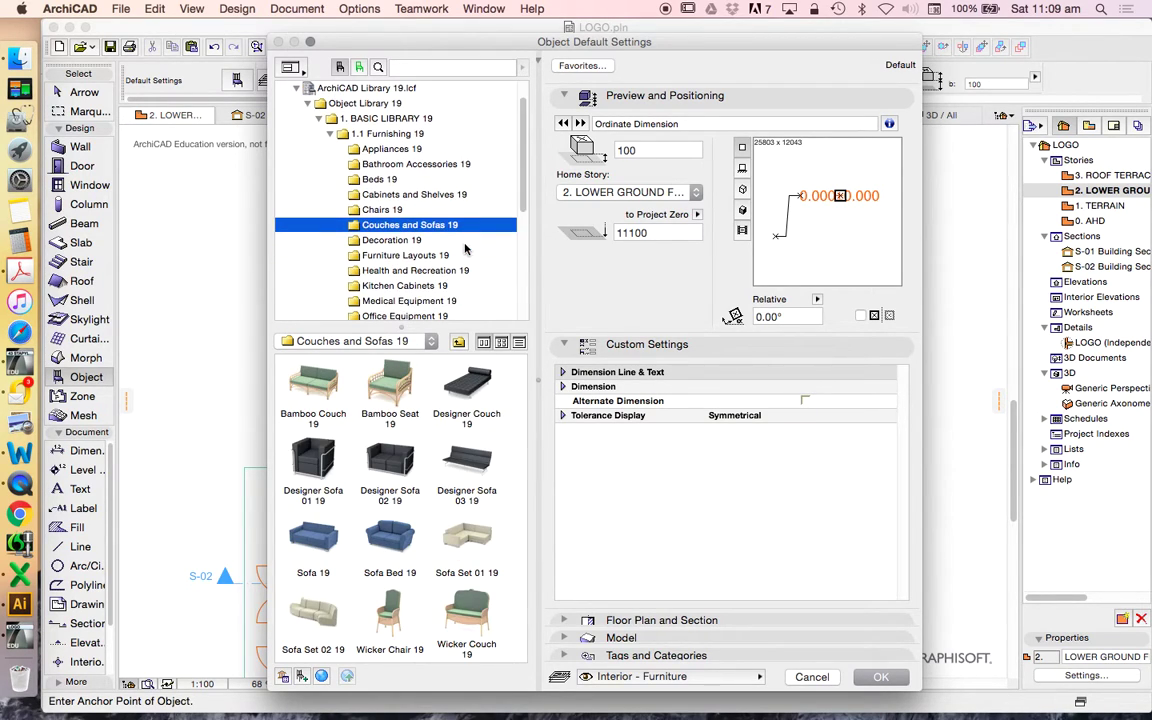
scroll(400, 300, down, 1)
click(415, 303)
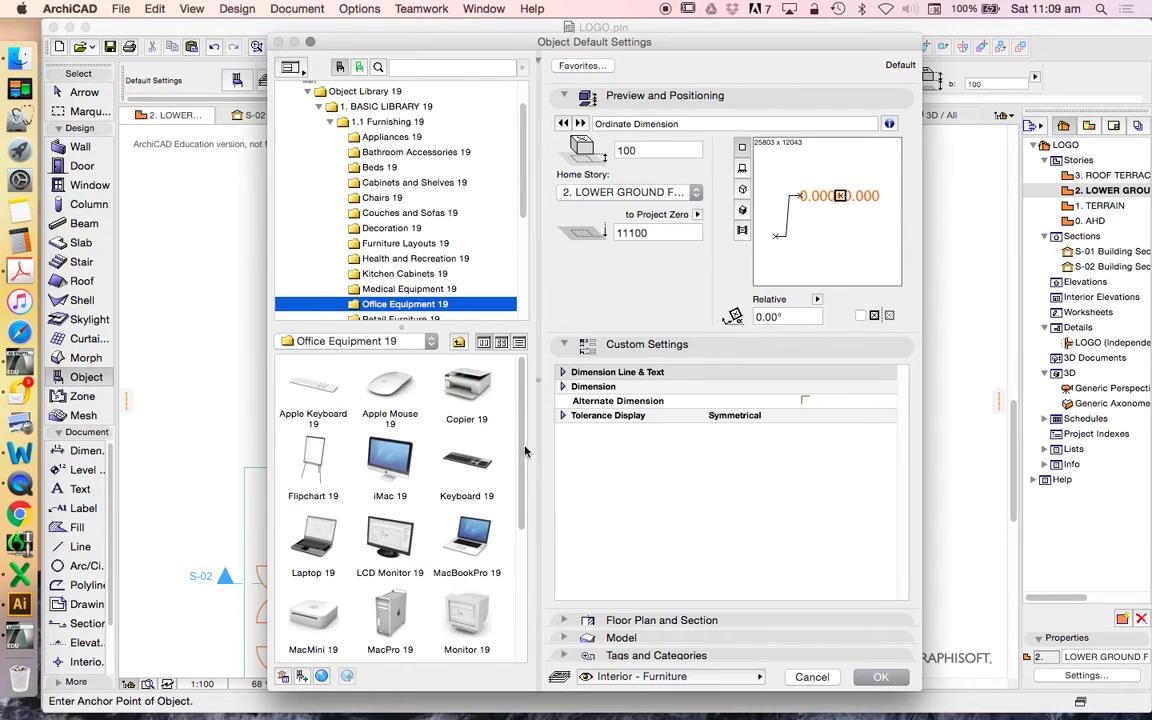
scroll(525, 460, down, 5)
scroll(470, 470, up, 3)
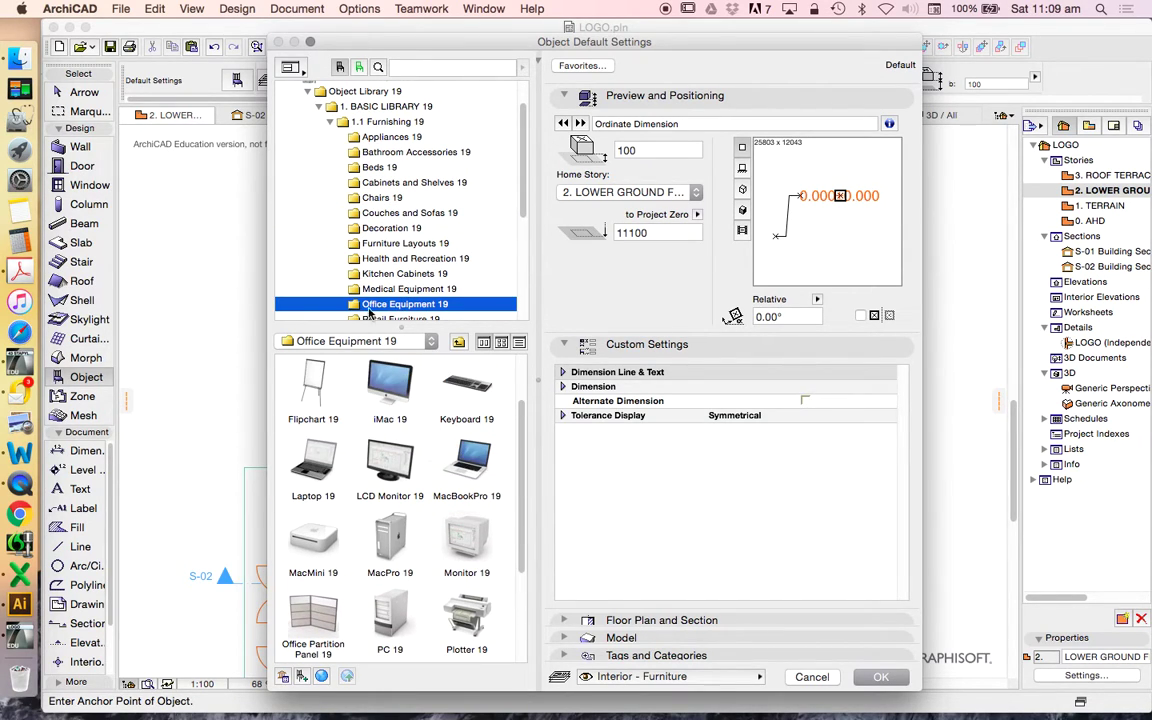
scroll(423, 240, down, 2)
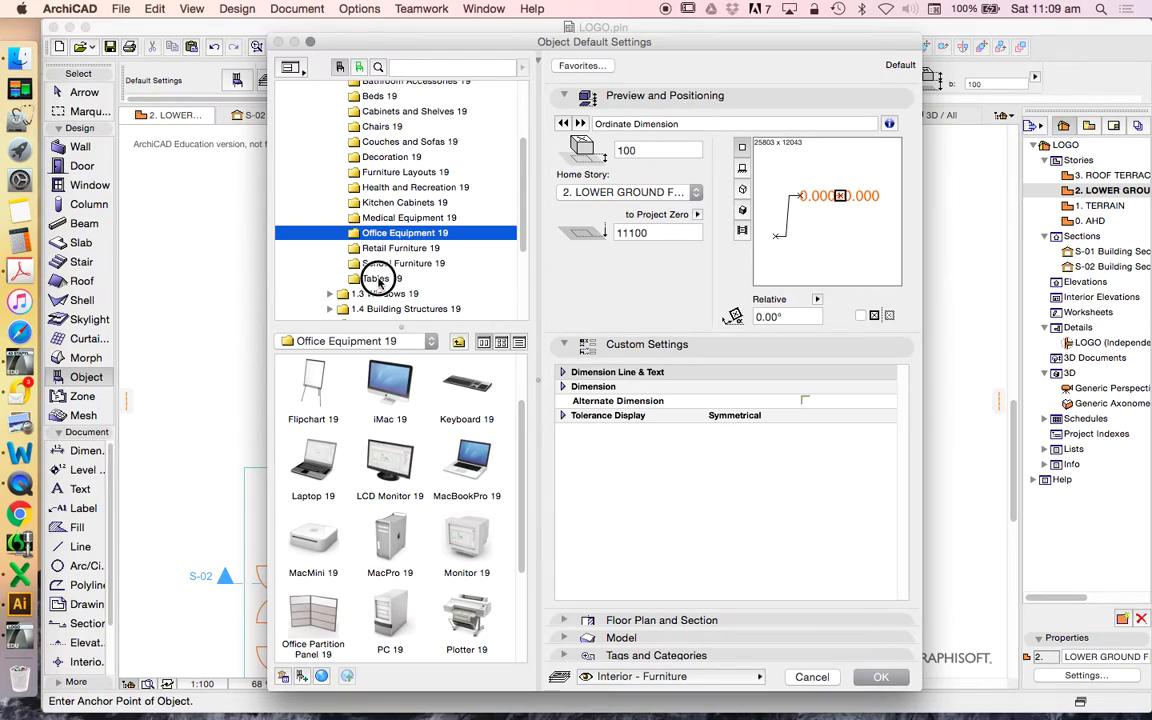
click(383, 278)
scroll(460, 500, down, 6)
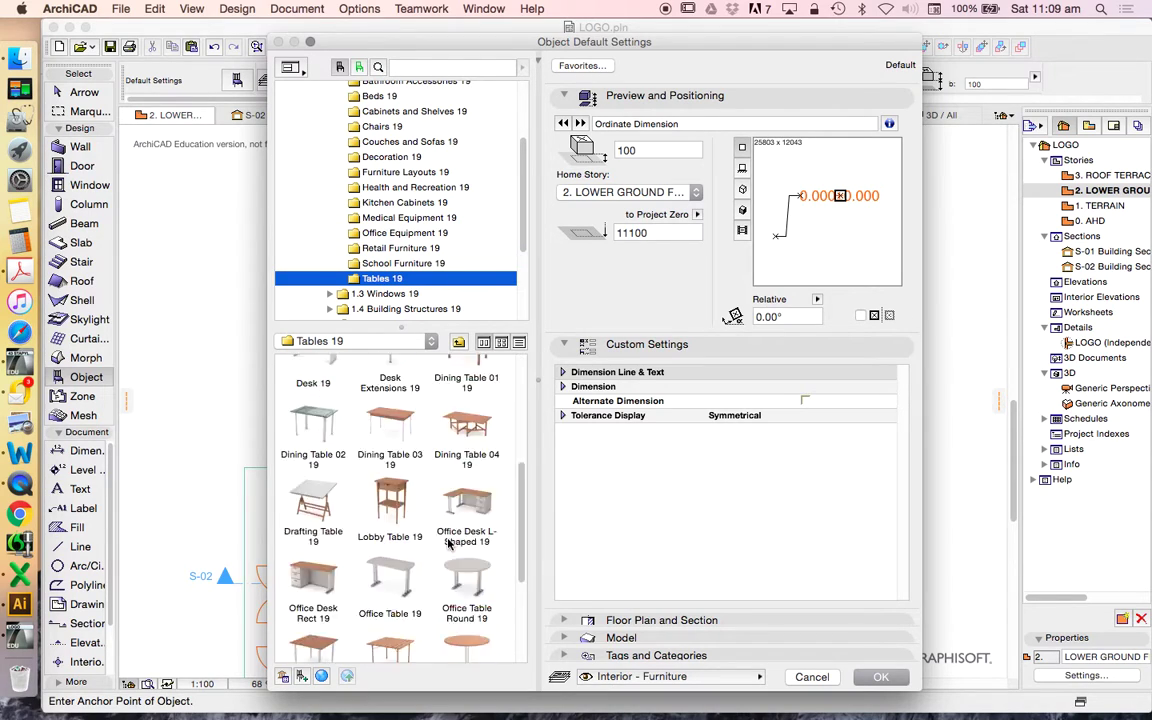
click(399, 203)
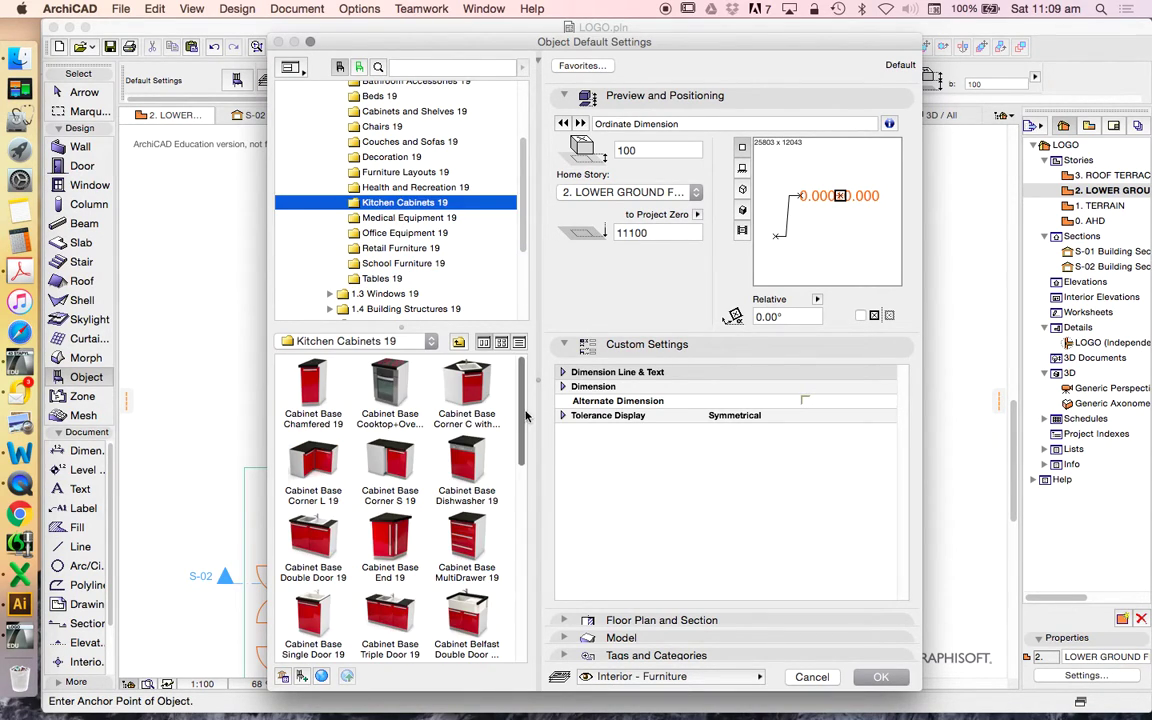
scroll(411, 180, up, 1)
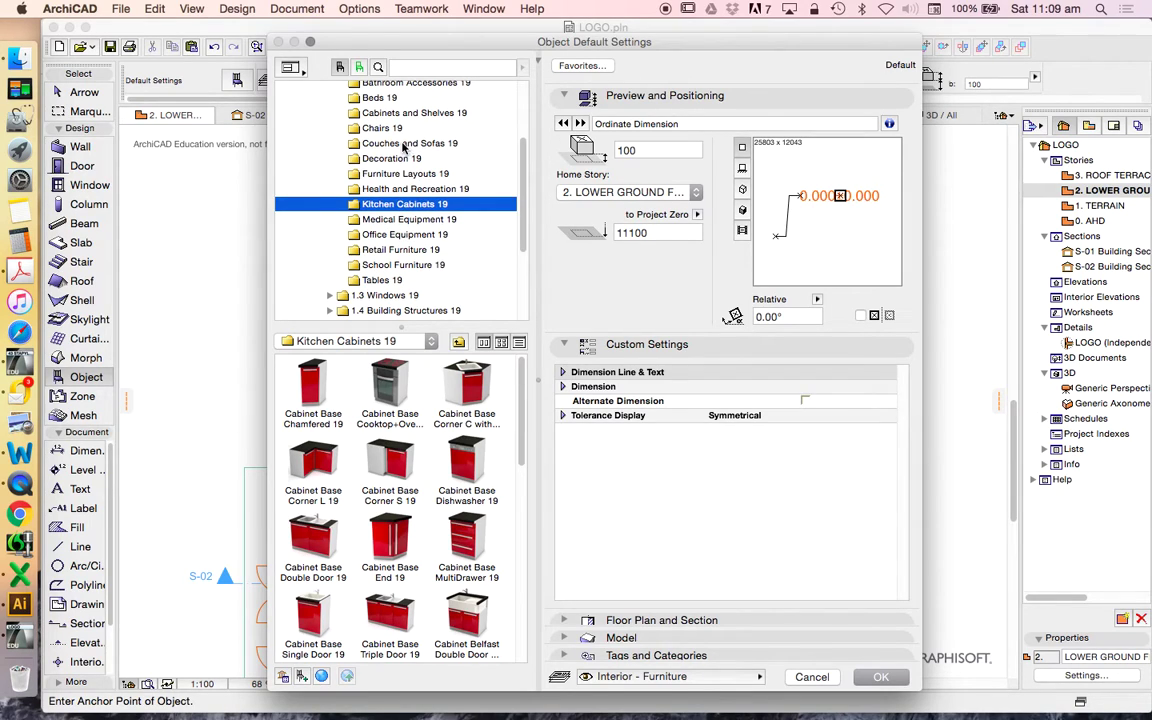
Step: Set the default object to Office Layout Linear 19 from Furniture Layouts 19 and place one in the upper half of the design office
click(405, 174)
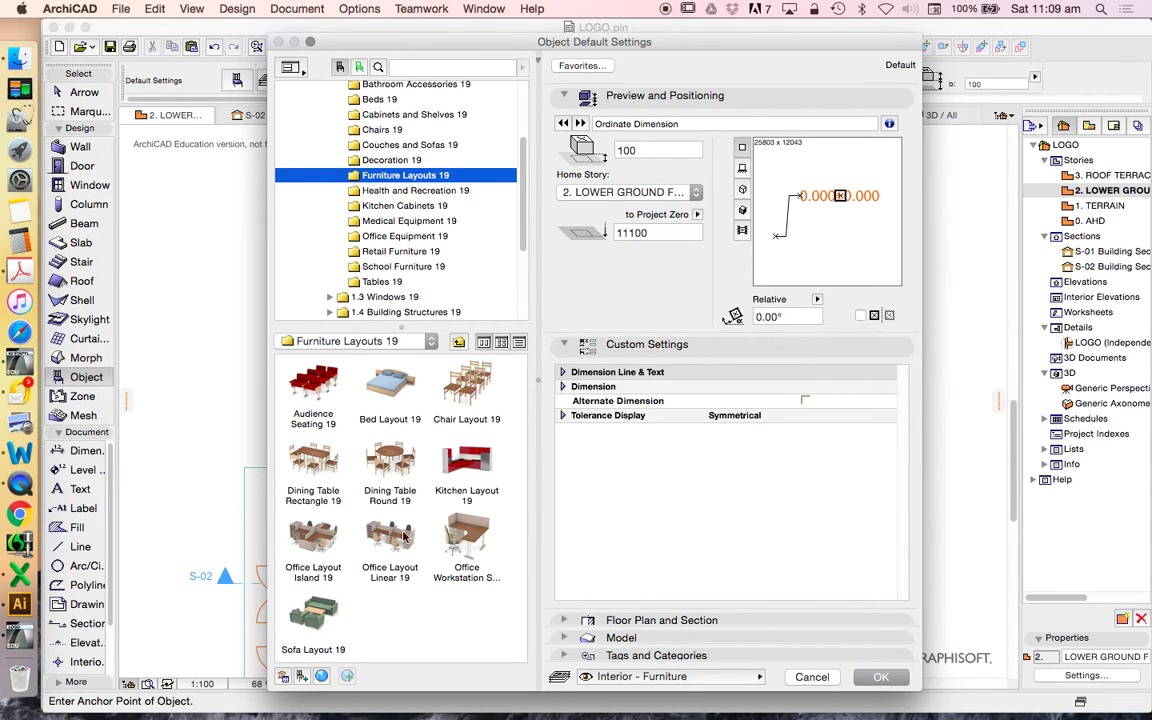
click(390, 540)
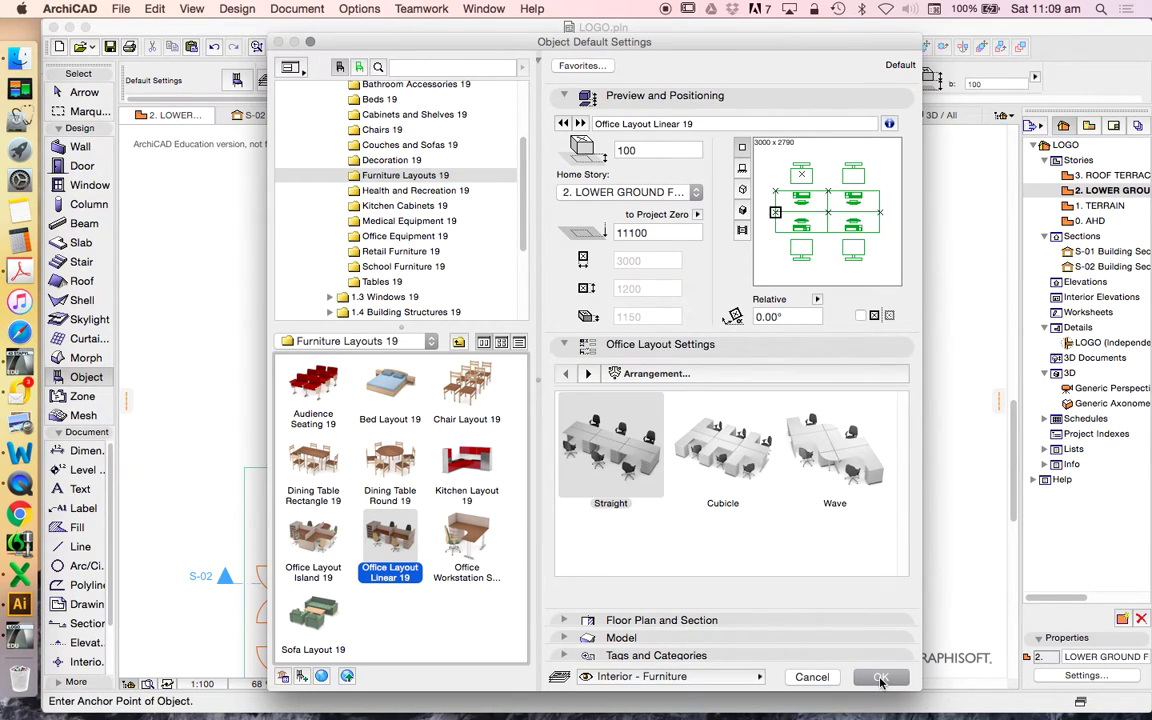
click(880, 680)
scroll(587, 356, up, 2)
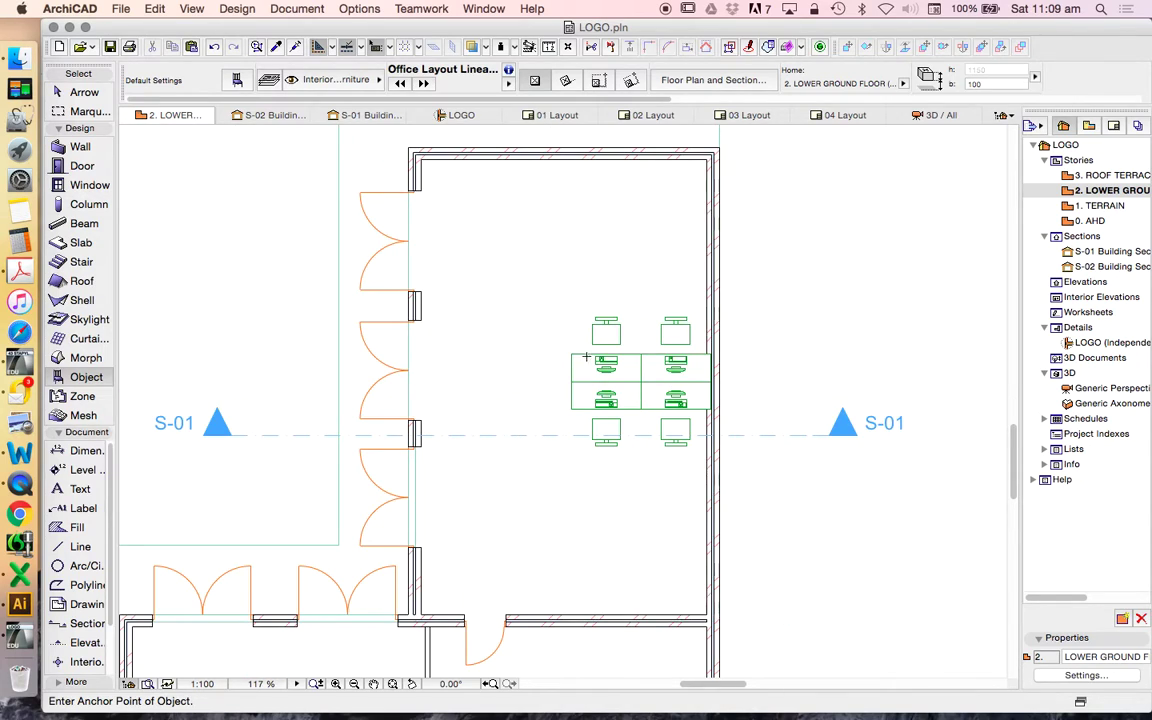
click(587, 356)
key(Escape)
Step: Rotate the office desk layout 90° clockwise about its centre so the desk row runs along the length of the room
click(504, 211)
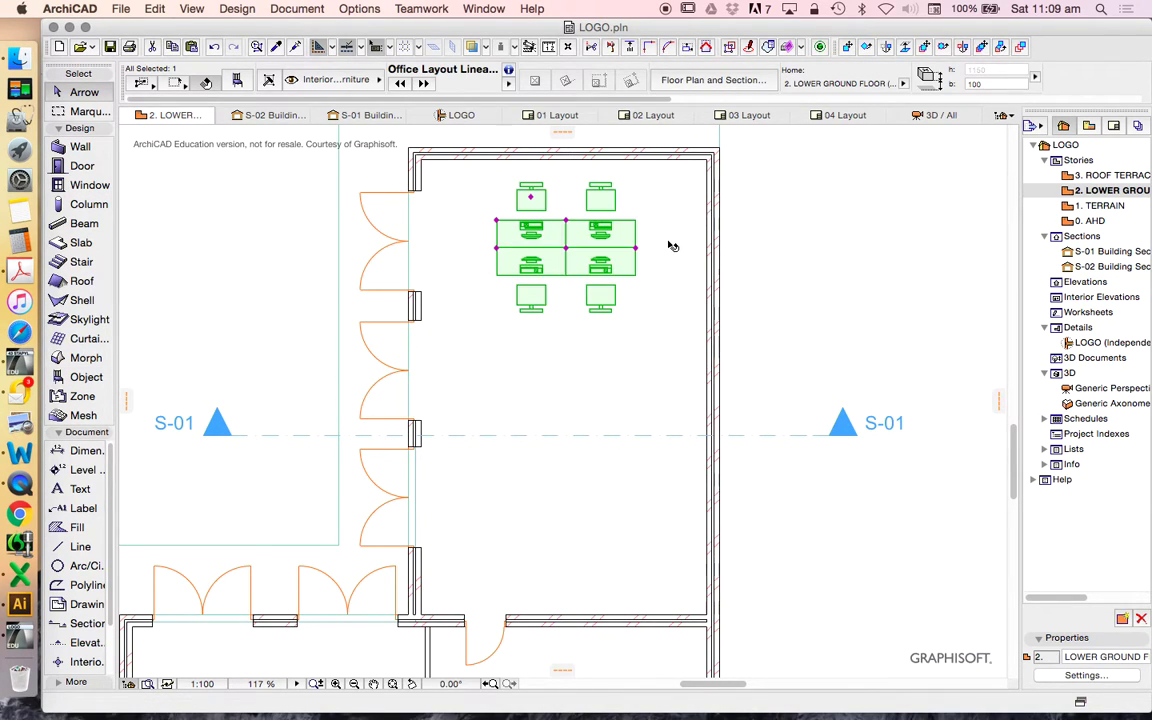
click(868, 48)
click(557, 247)
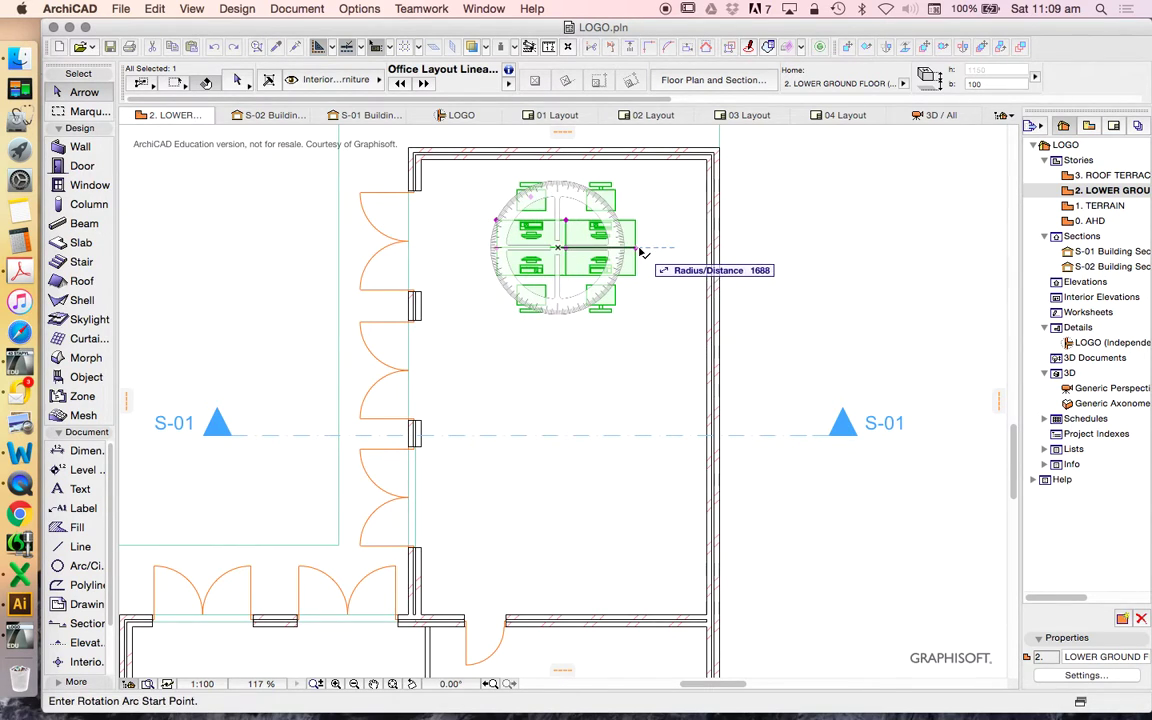
click(636, 247)
click(566, 355)
Step: Stretch the desk layout from its lower end down the room to form five rows of facing desks
click(557, 322)
click(590, 232)
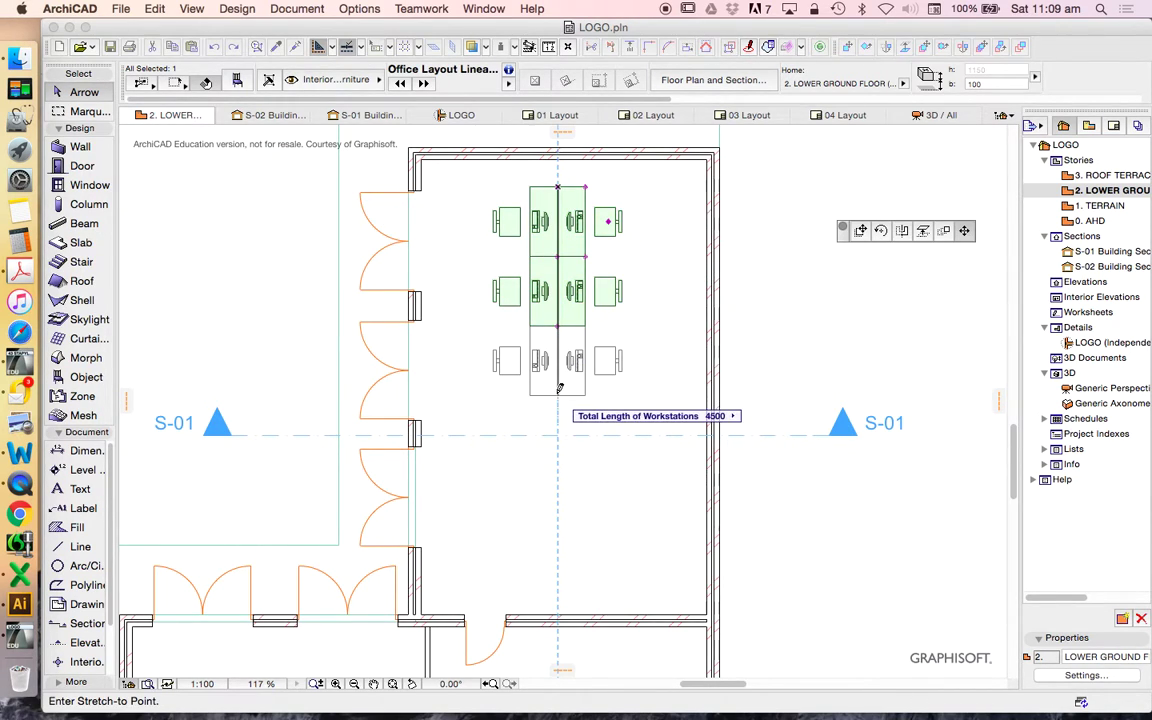
click(558, 556)
click(757, 548)
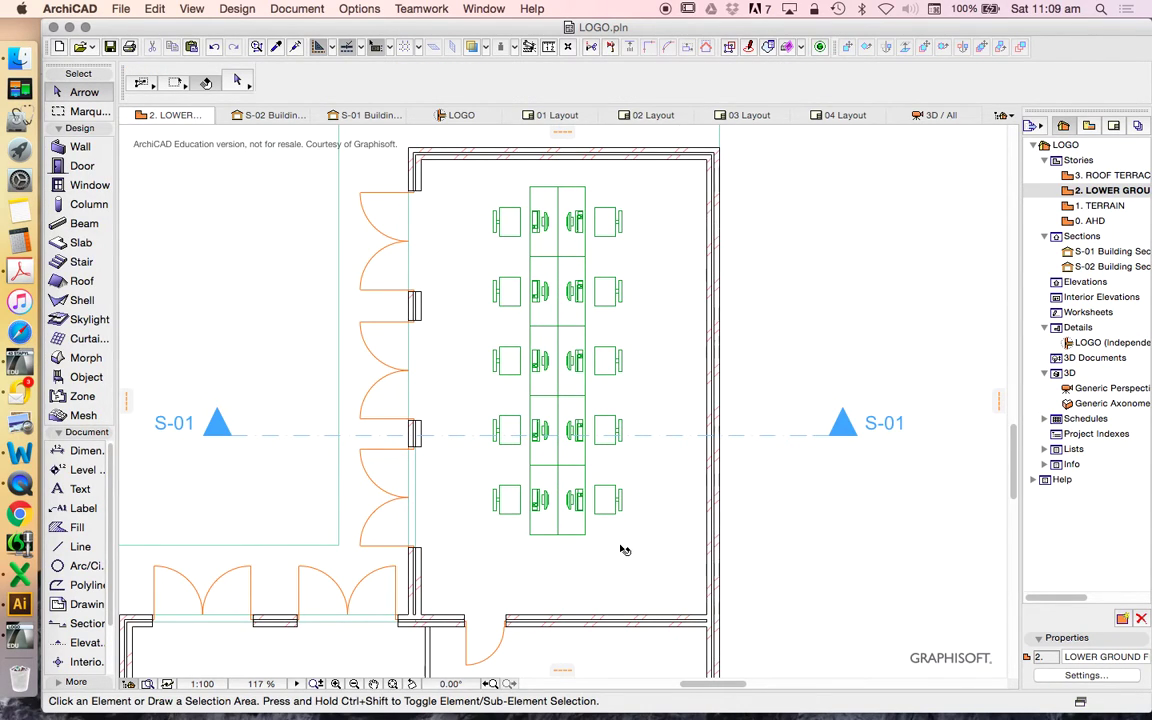
Step: Try to stretch the table depth of the desk layout from the hotspot on its long side
click(589, 540)
scroll(658, 324, down, 3)
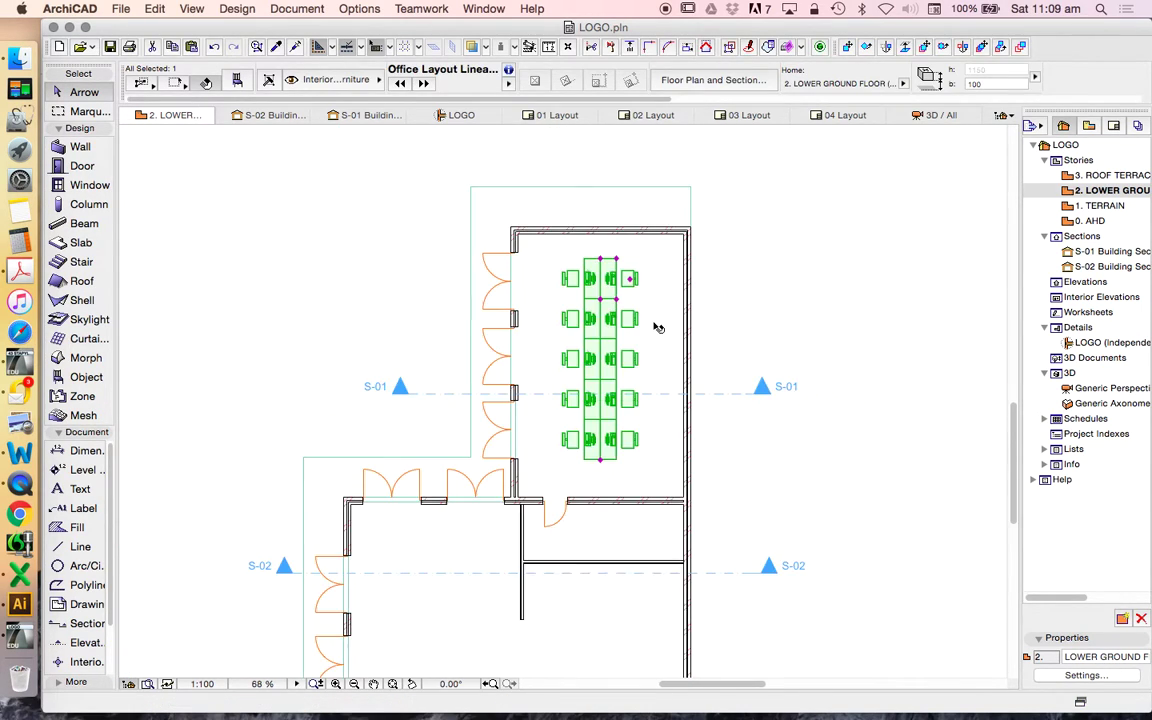
click(557, 383)
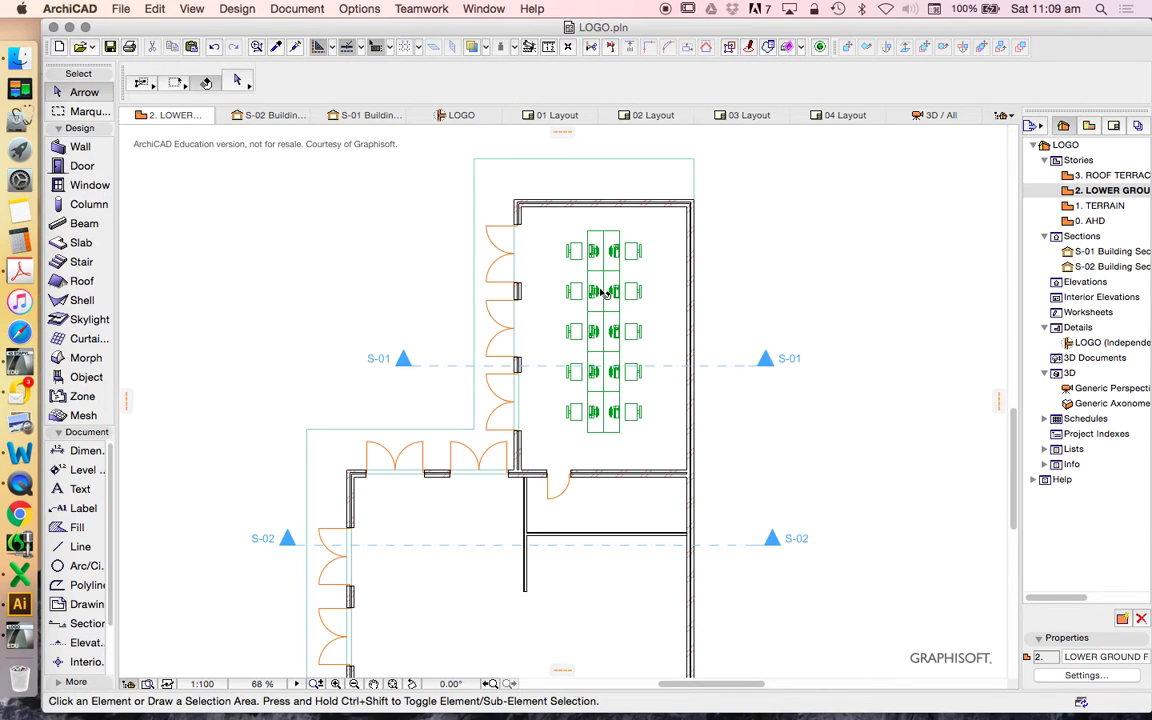
click(606, 236)
click(622, 272)
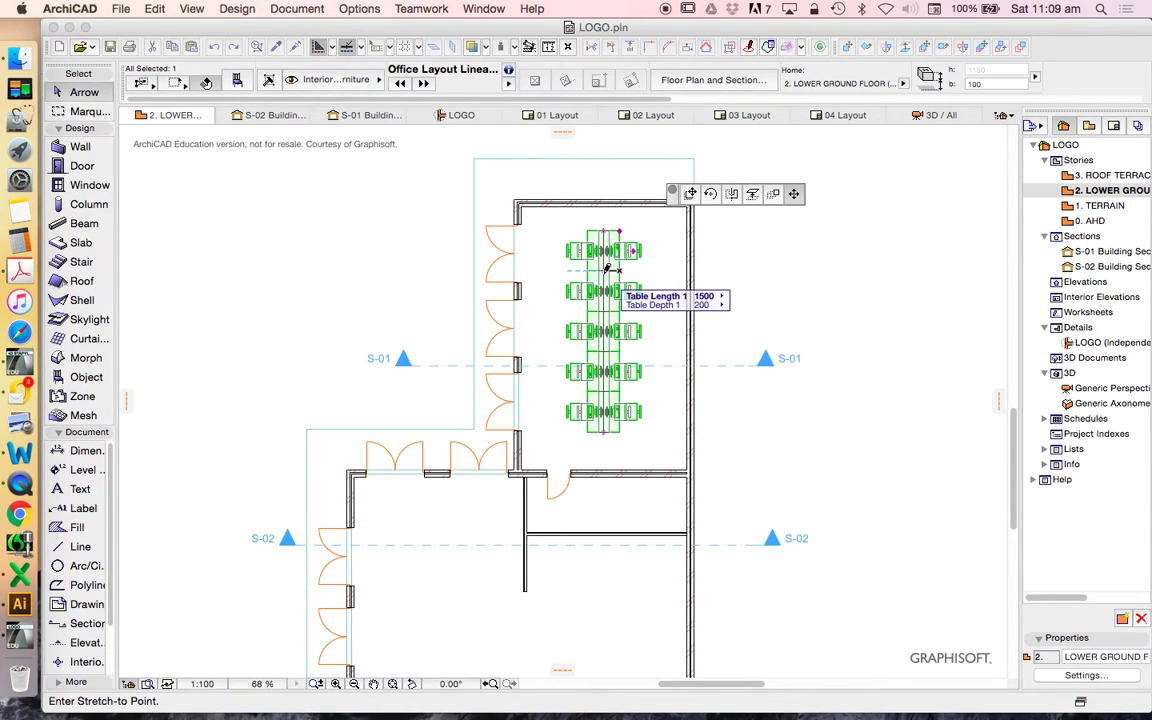
Step: Change the desk layout's arrangement to Cubicle
click(206, 82)
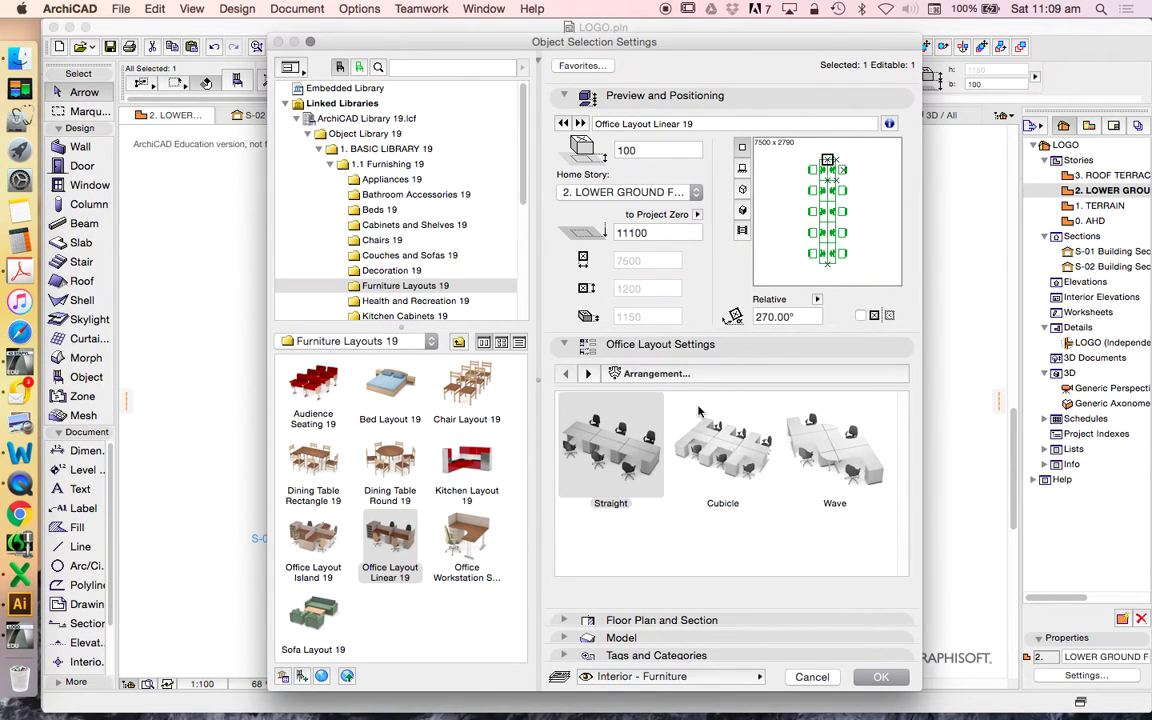
click(710, 416)
click(831, 452)
click(737, 465)
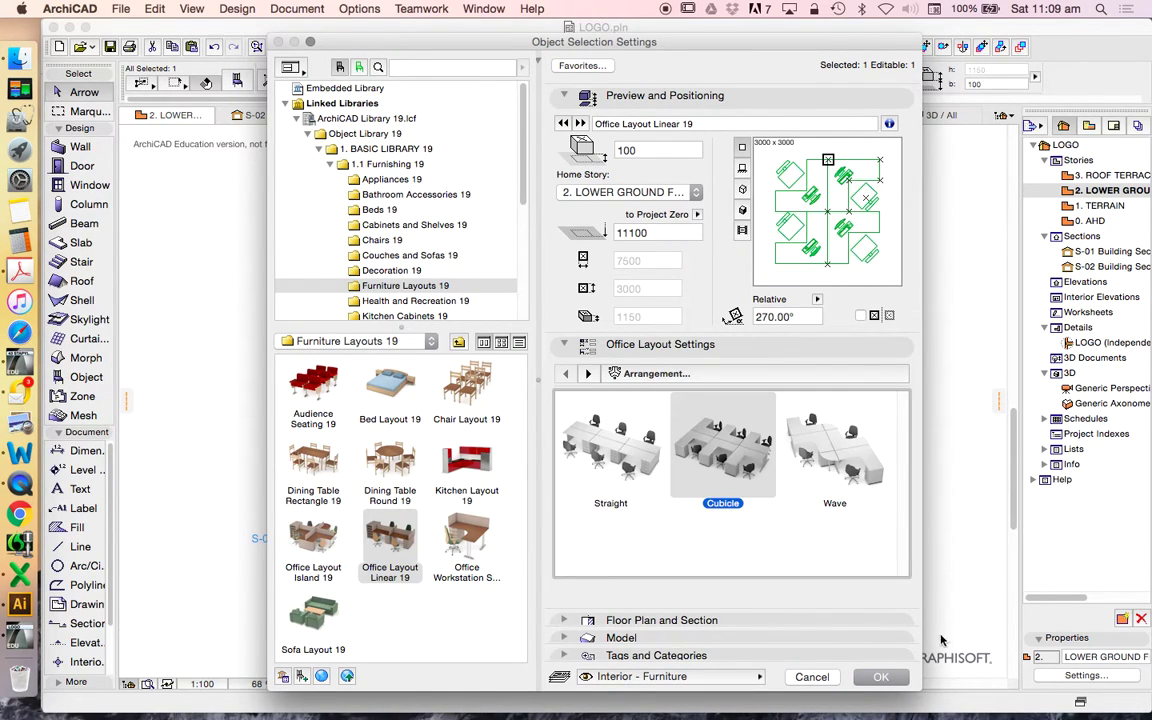
click(880, 677)
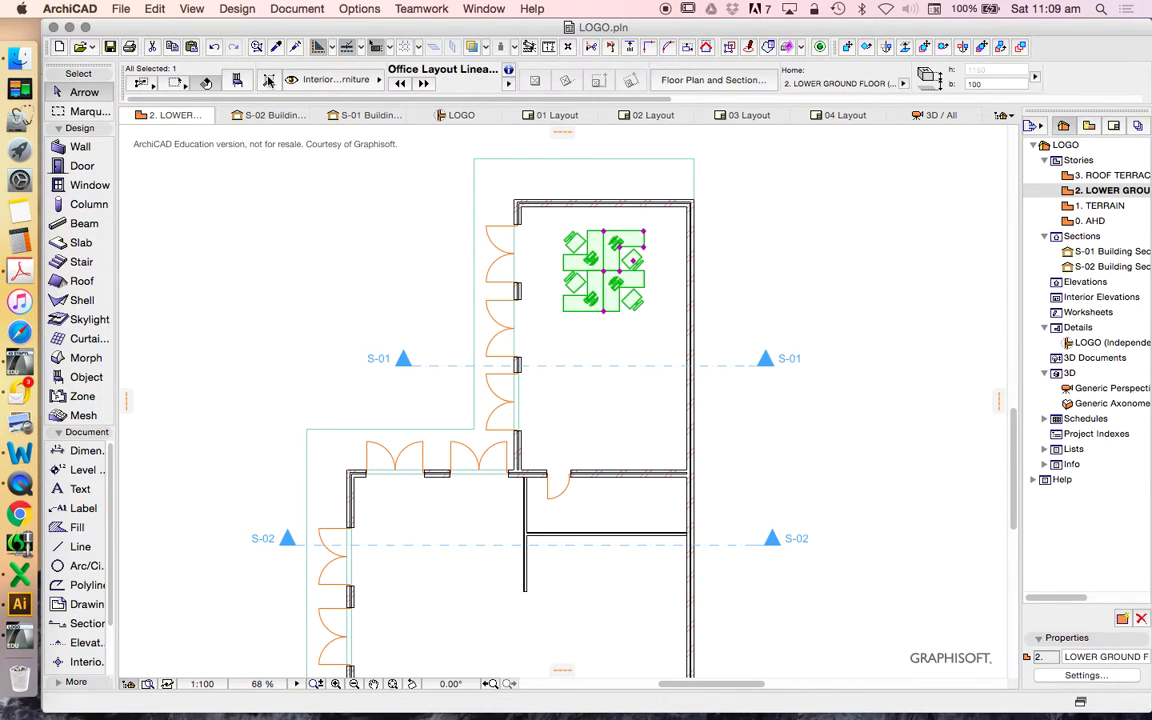
Step: Replace the selected desk layout with the Office Workstation object from Furniture Layouts 19
double_click(617, 263)
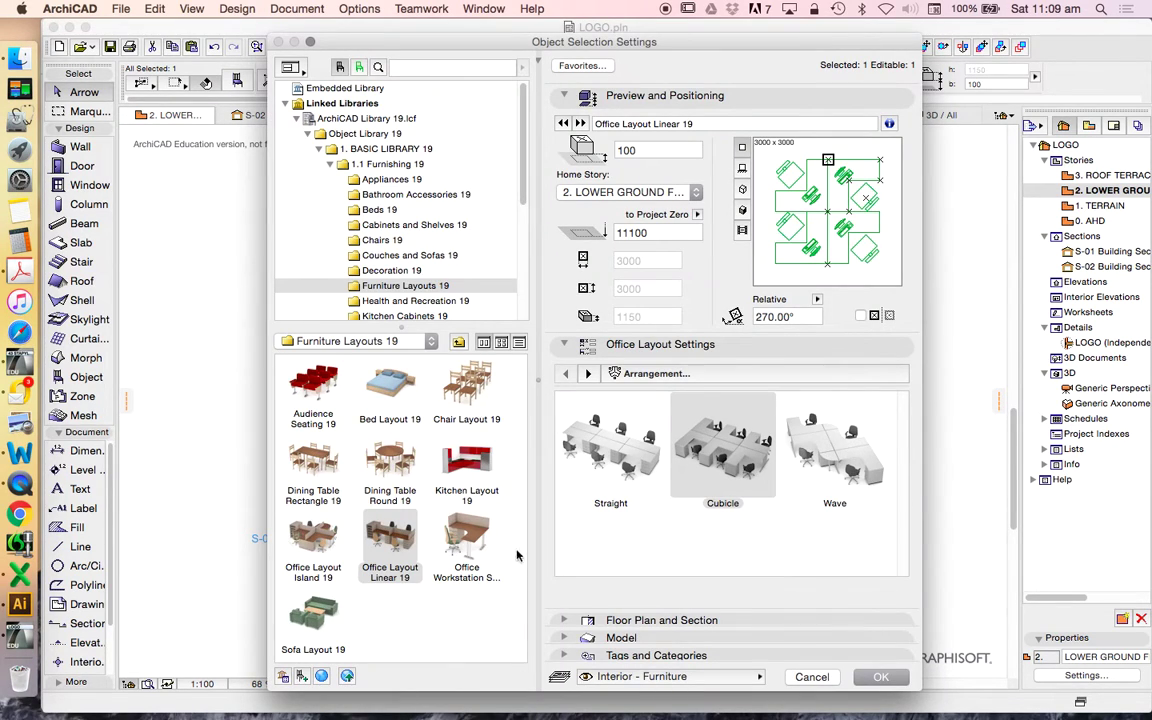
click(464, 535)
click(880, 677)
Step: Rotate the office workstation 90° counterclockwise into the room, with its L-shaped corner pointing to the upper right
scroll(650, 170, up, 5)
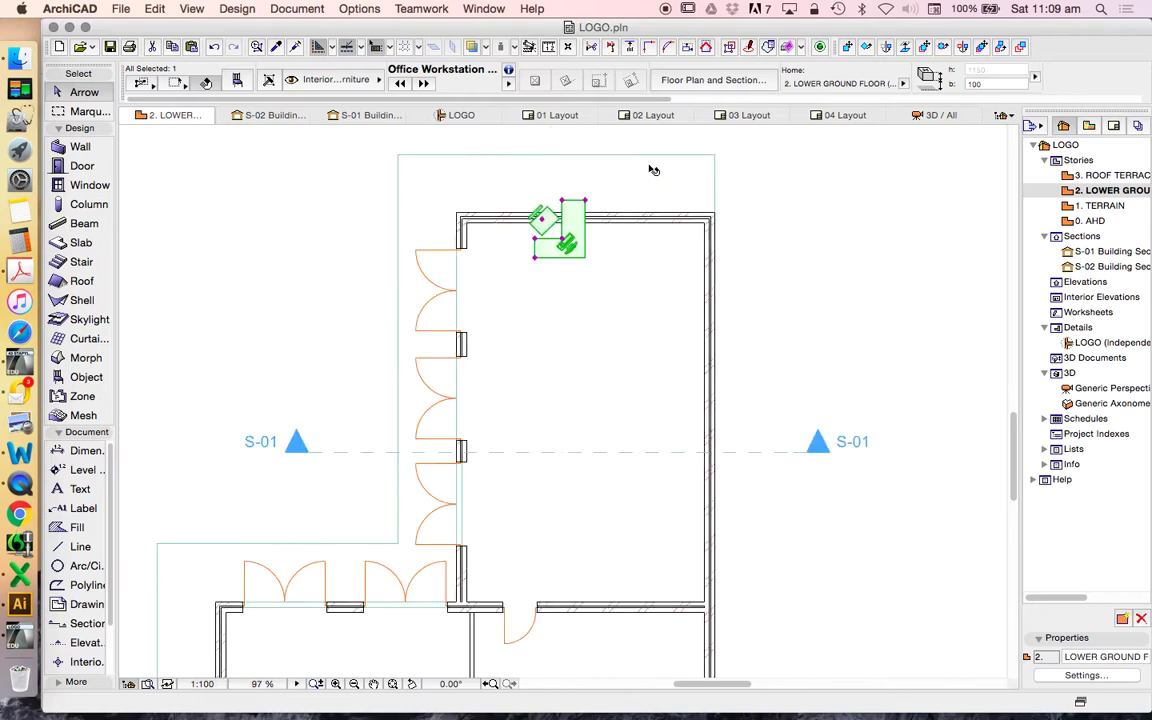
right_click(500, 305)
click(643, 460)
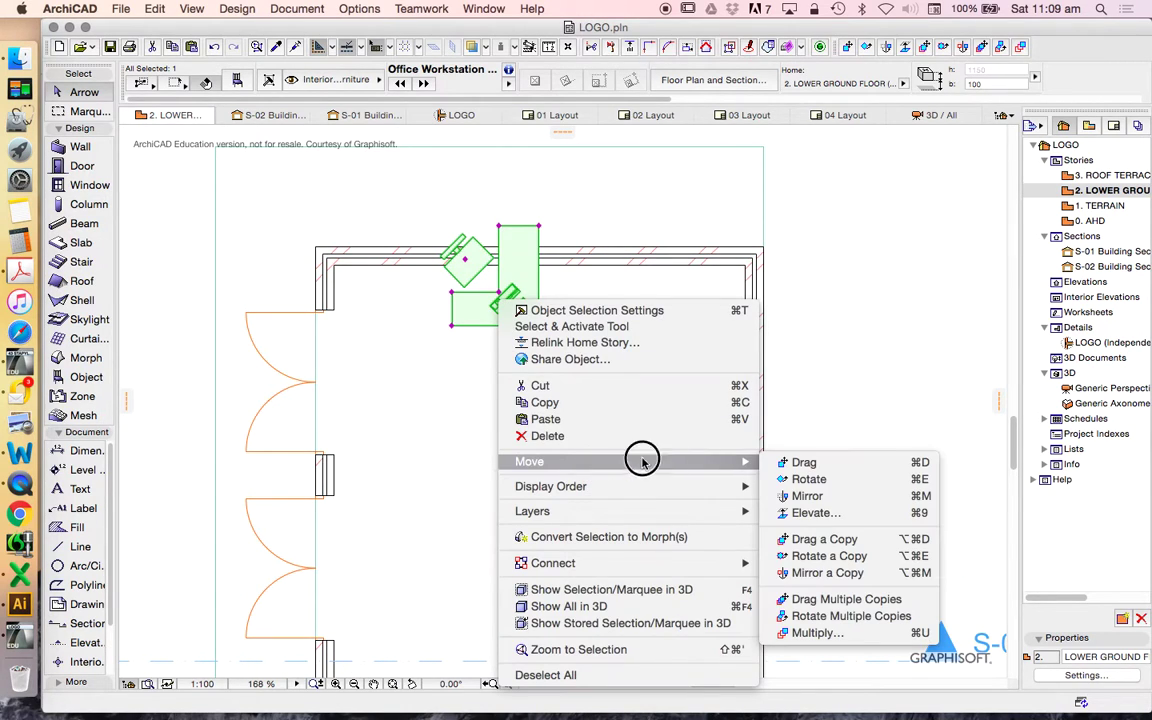
click(779, 477)
click(490, 332)
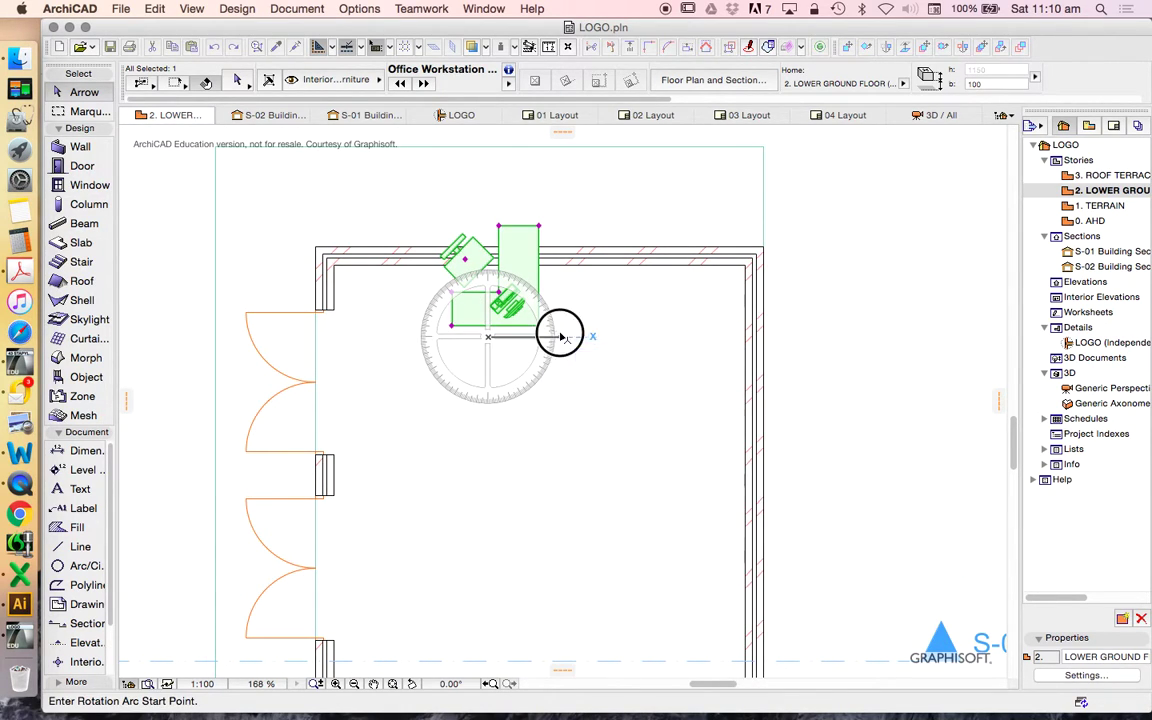
click(555, 329)
click(485, 188)
Step: Move the workstation by its outer desk corner into the design office's upper right inner corner
right_click(747, 215)
mouse_move(877, 399)
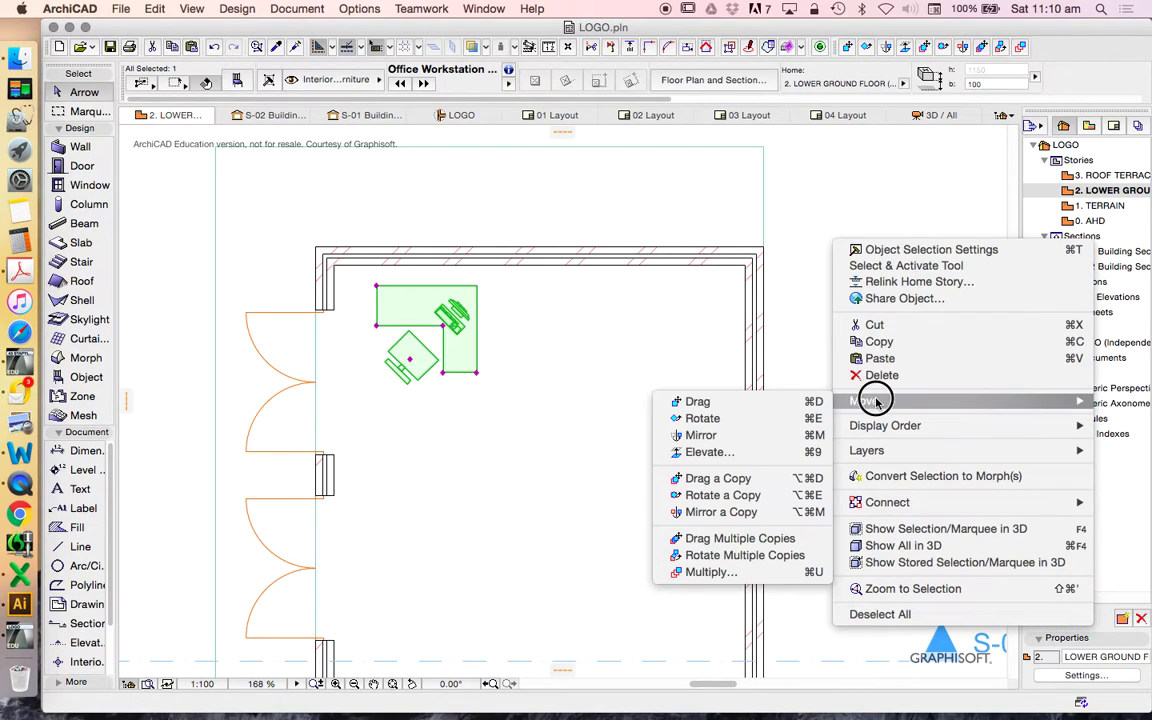
click(690, 401)
click(478, 287)
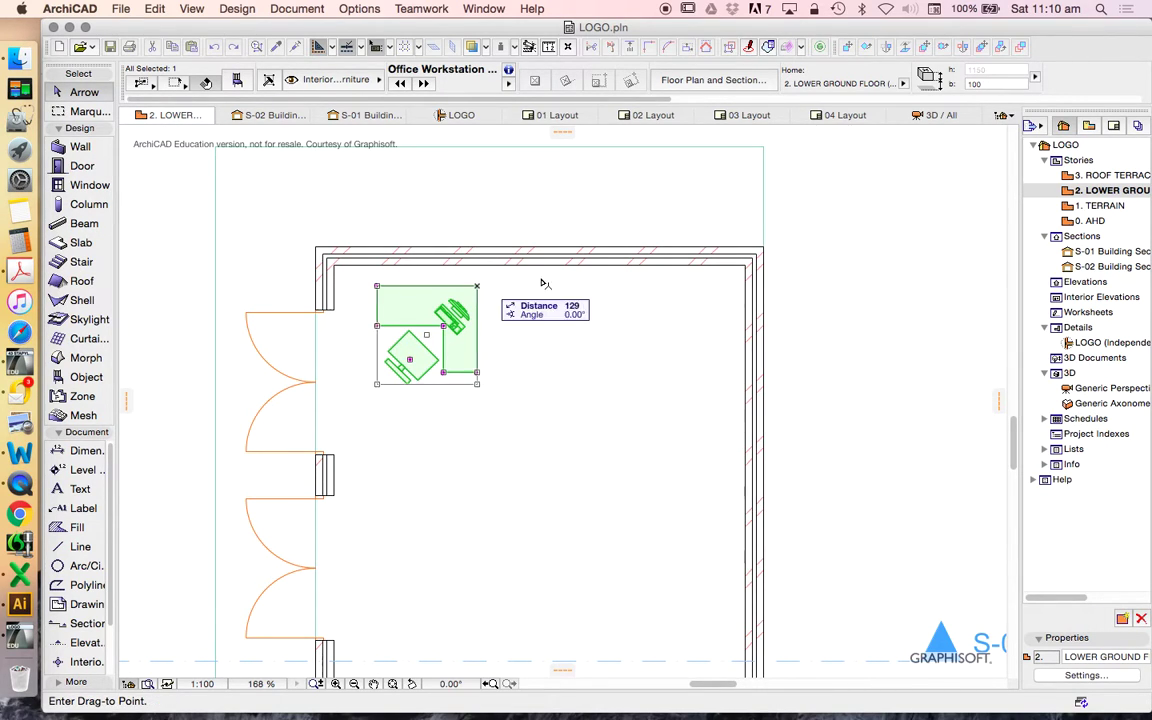
click(746, 263)
scroll(560, 290, down, 5)
scroll(592, 255, up, 3)
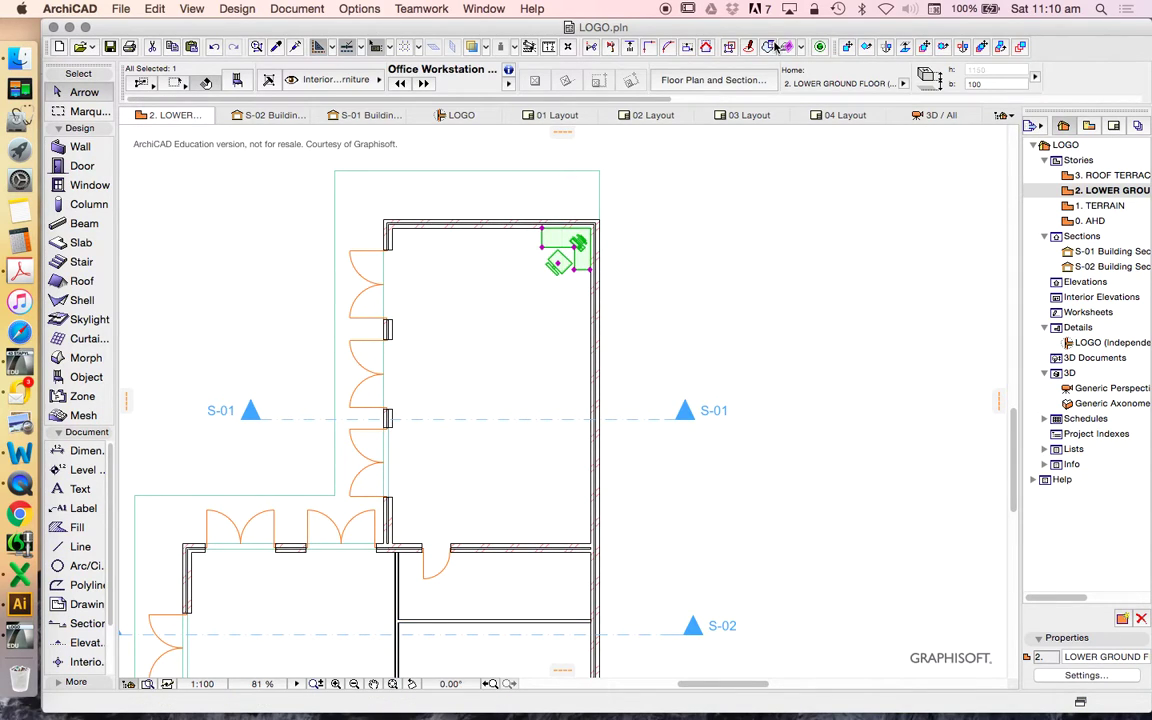
click(86, 378)
click(238, 78)
key(Escape)
key(Escape)
key(Escape)
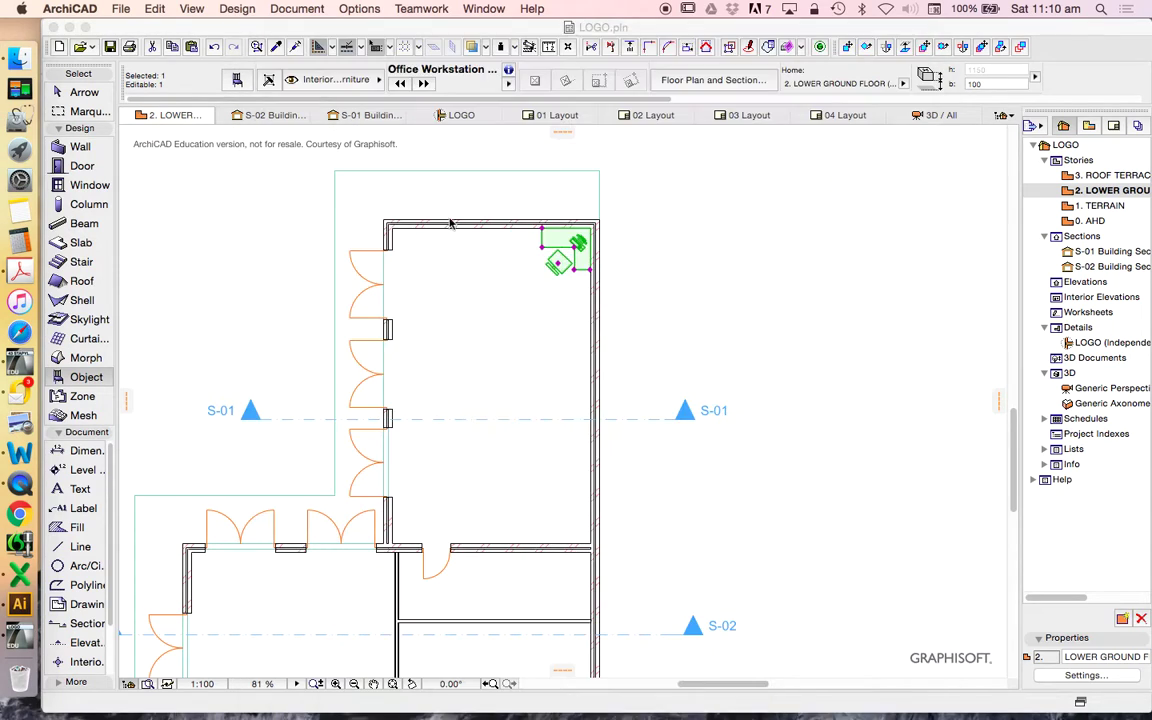
Step: Set the default object to Dining Table Rectangle 19 and turn it 90° in the preview
click(85, 378)
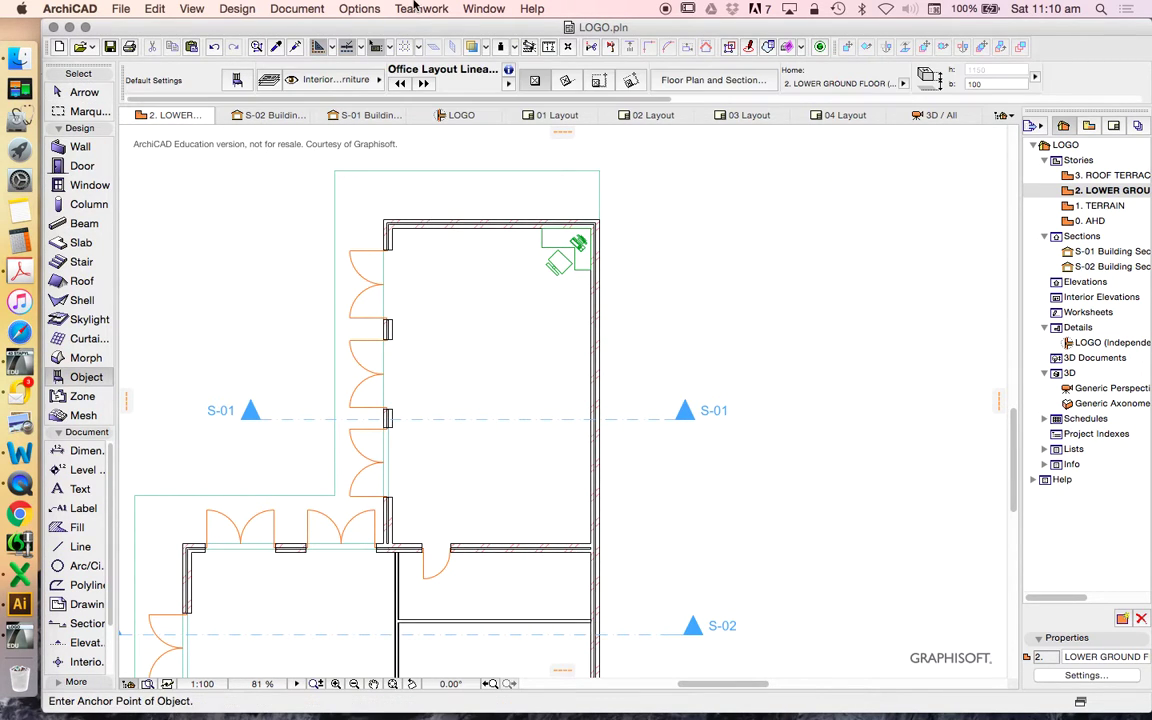
click(237, 79)
click(380, 458)
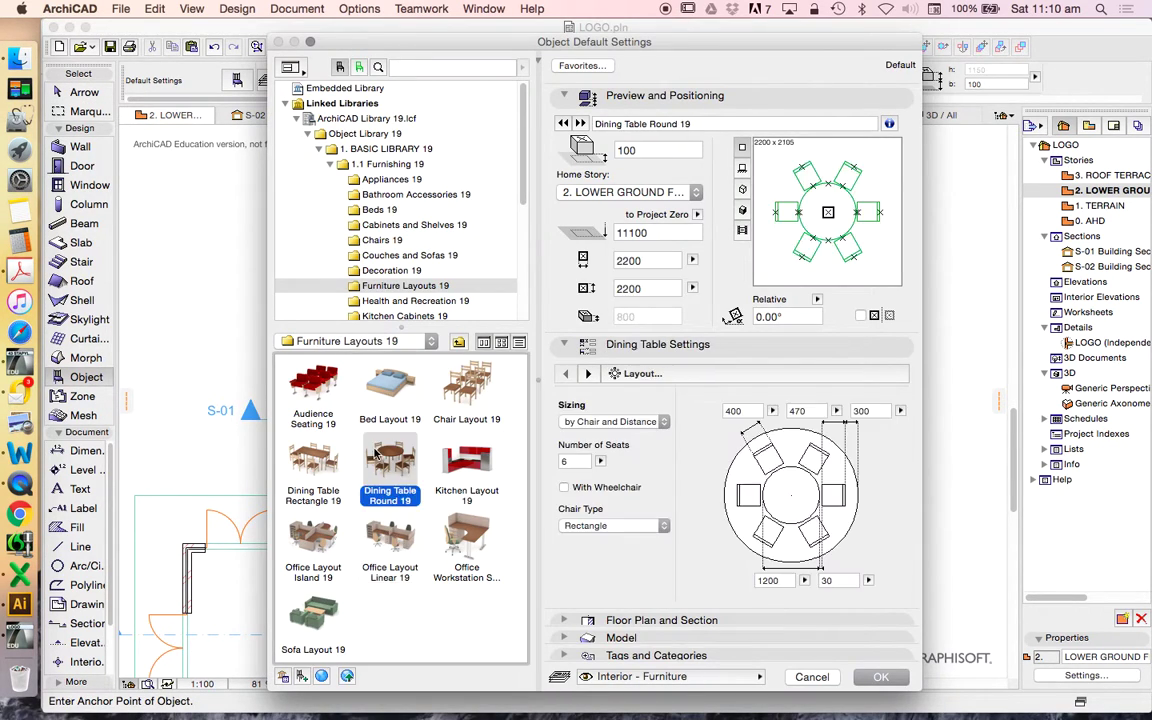
click(311, 460)
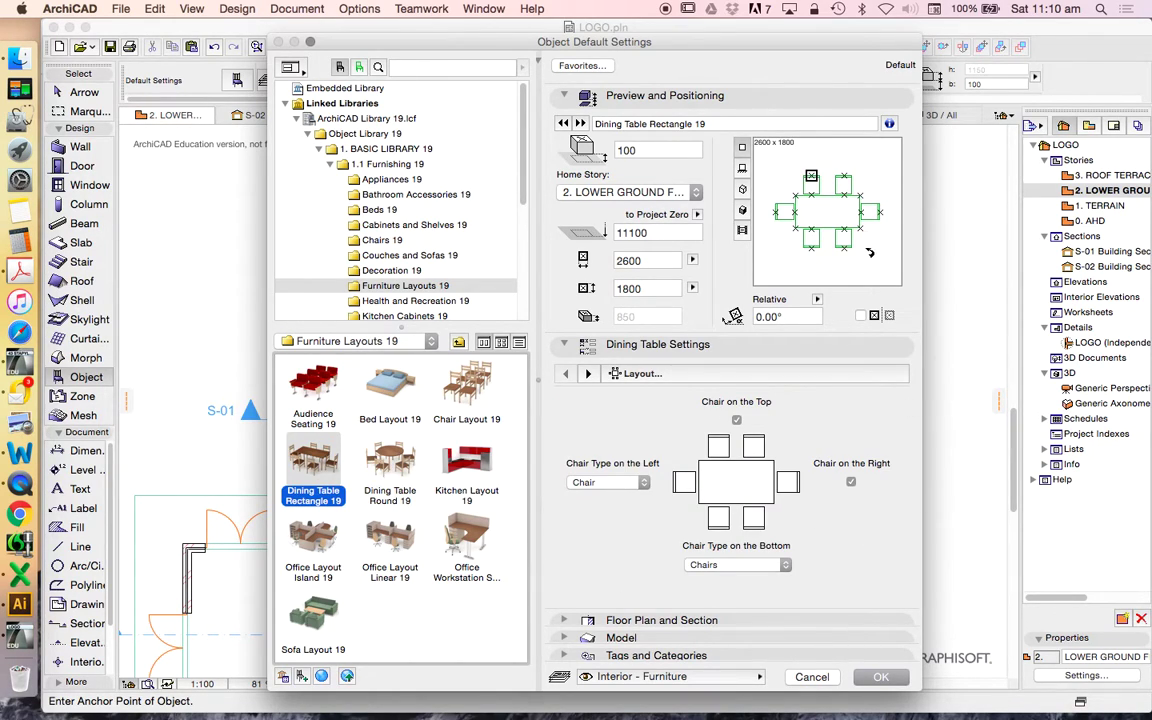
click(869, 252)
click(876, 677)
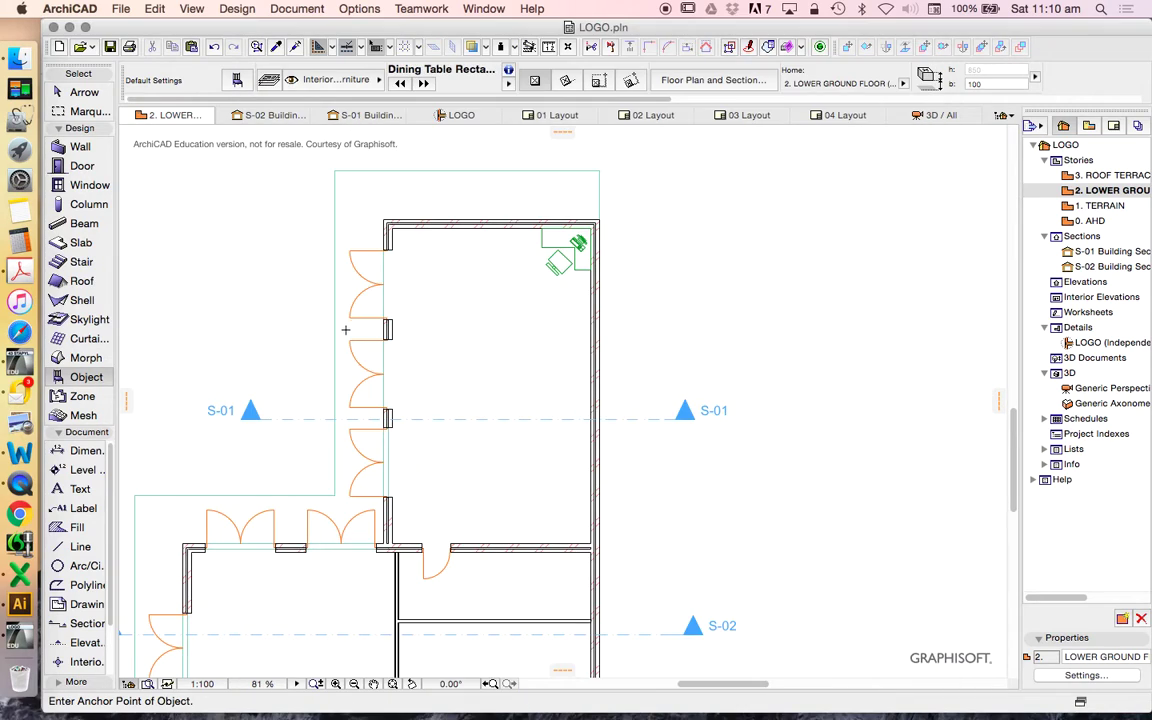
Step: Place the rectangular dining table with its chairs near the middle of the design office
click(498, 392)
scroll(484, 361, up, 2)
key(Escape)
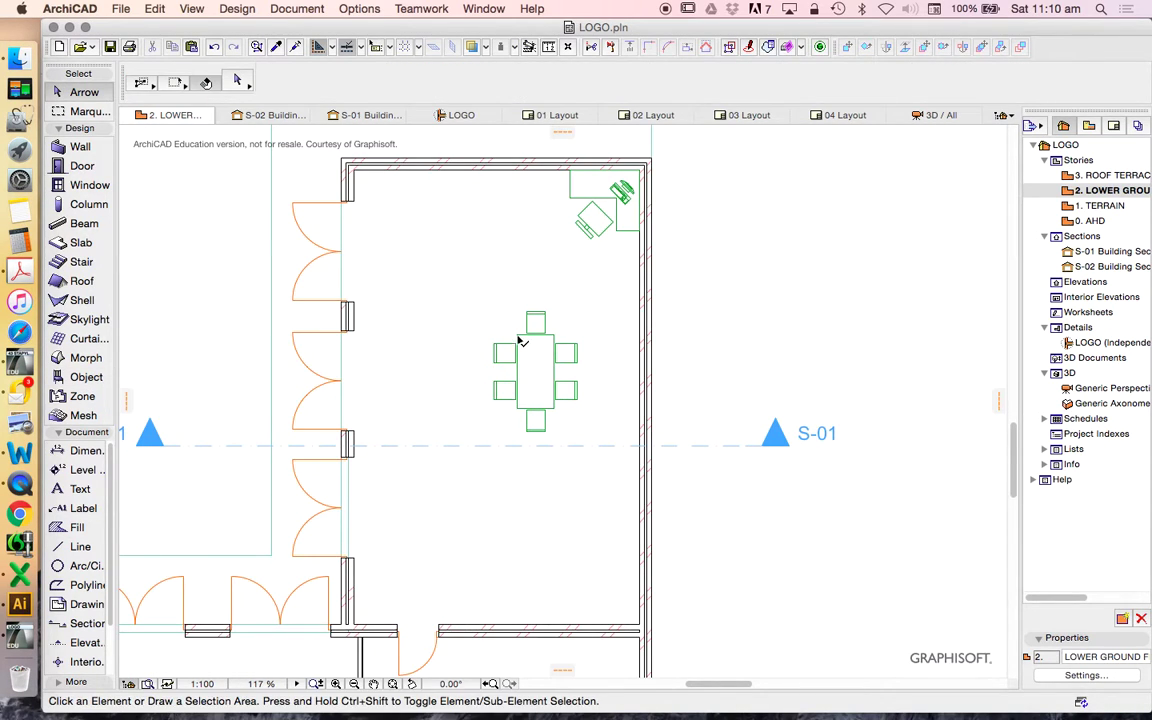
Step: Shift the dining table slightly up and left in the design office and rotate it 90° clockwise so it lies horizontally
drag(517, 335, 486, 323)
click(486, 325)
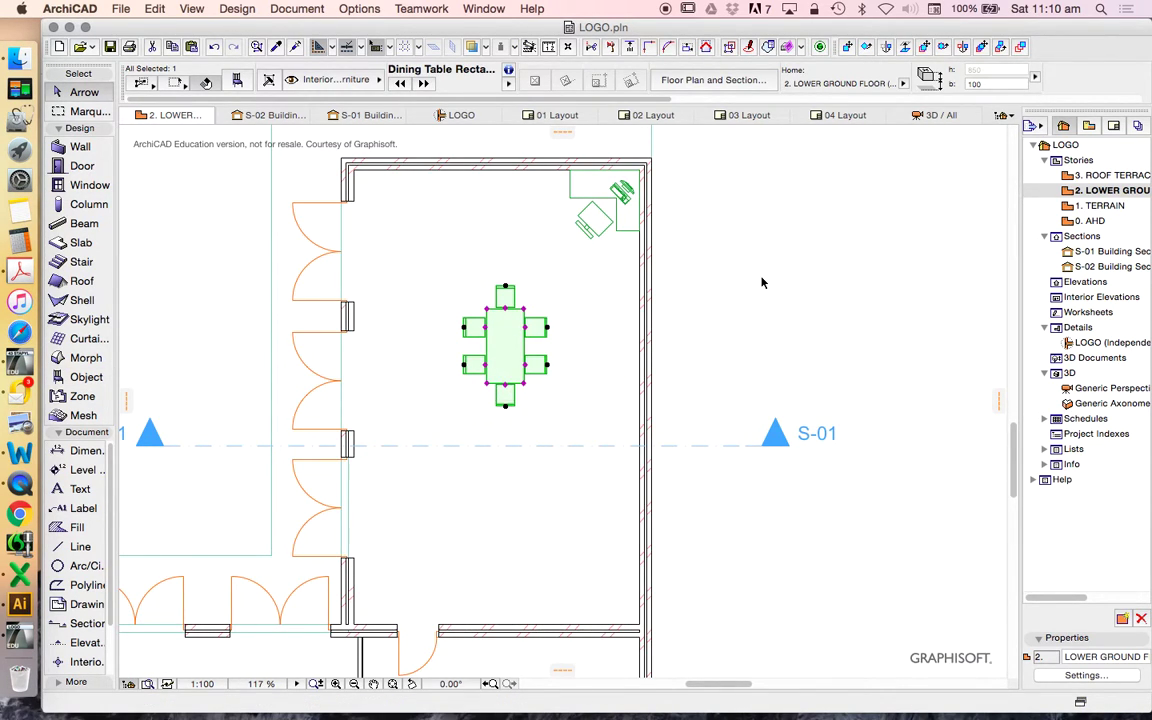
right_click(761, 283)
mouse_move(794, 443)
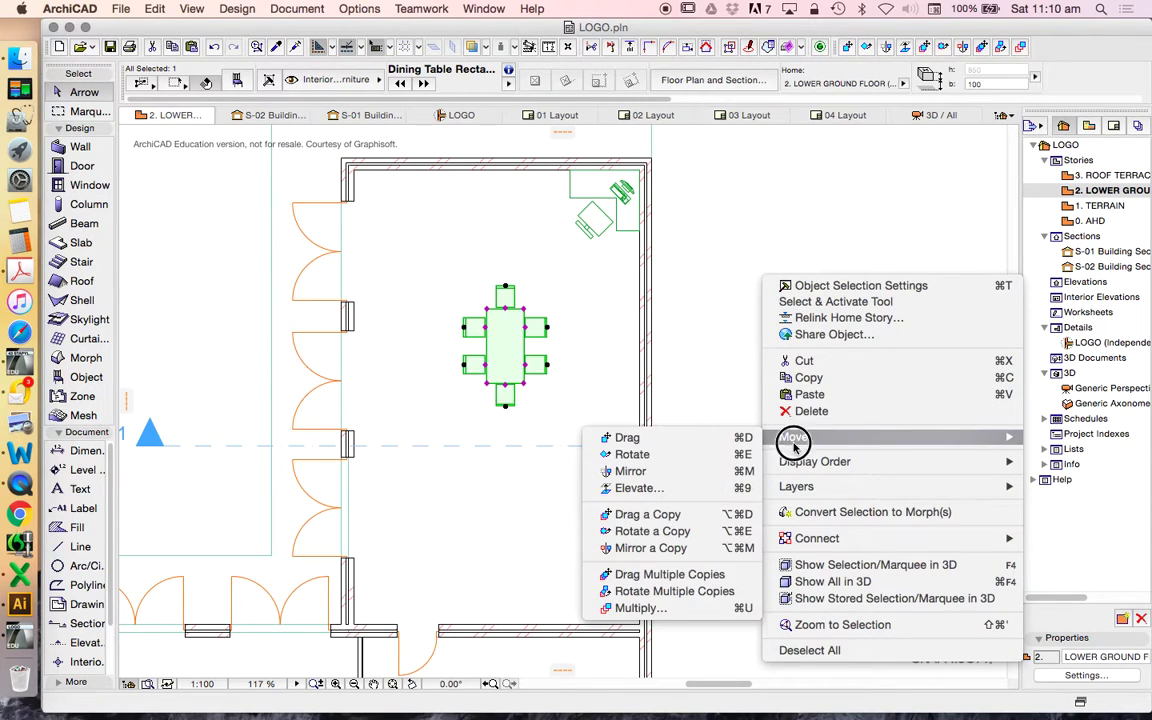
click(699, 455)
click(492, 351)
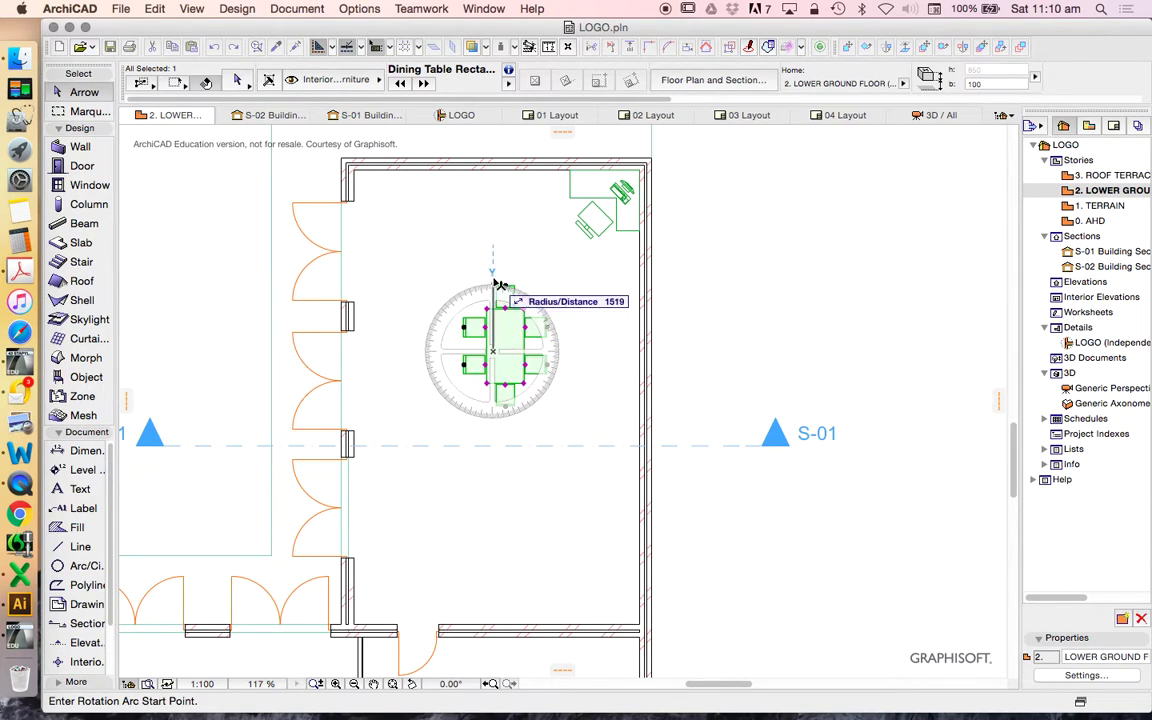
click(497, 285)
click(636, 351)
Step: Move the rotated dining table straight up, farther from the S-01 section line
right_click(791, 281)
mouse_move(848, 441)
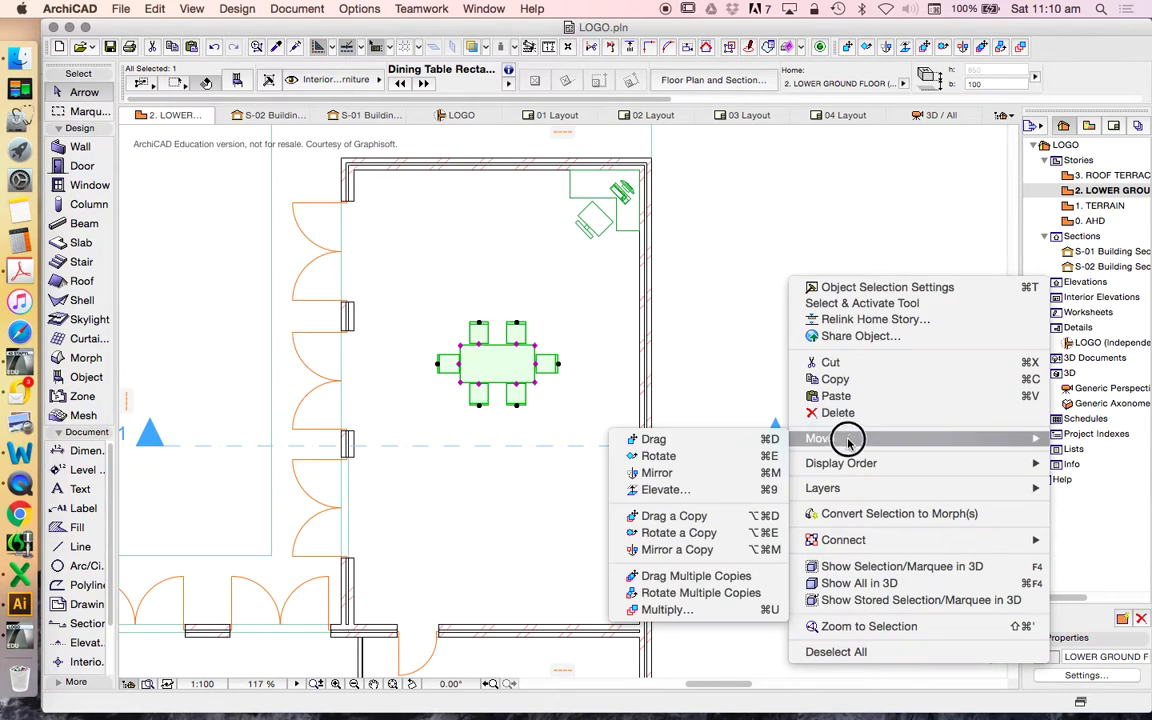
click(766, 439)
click(720, 391)
click(720, 347)
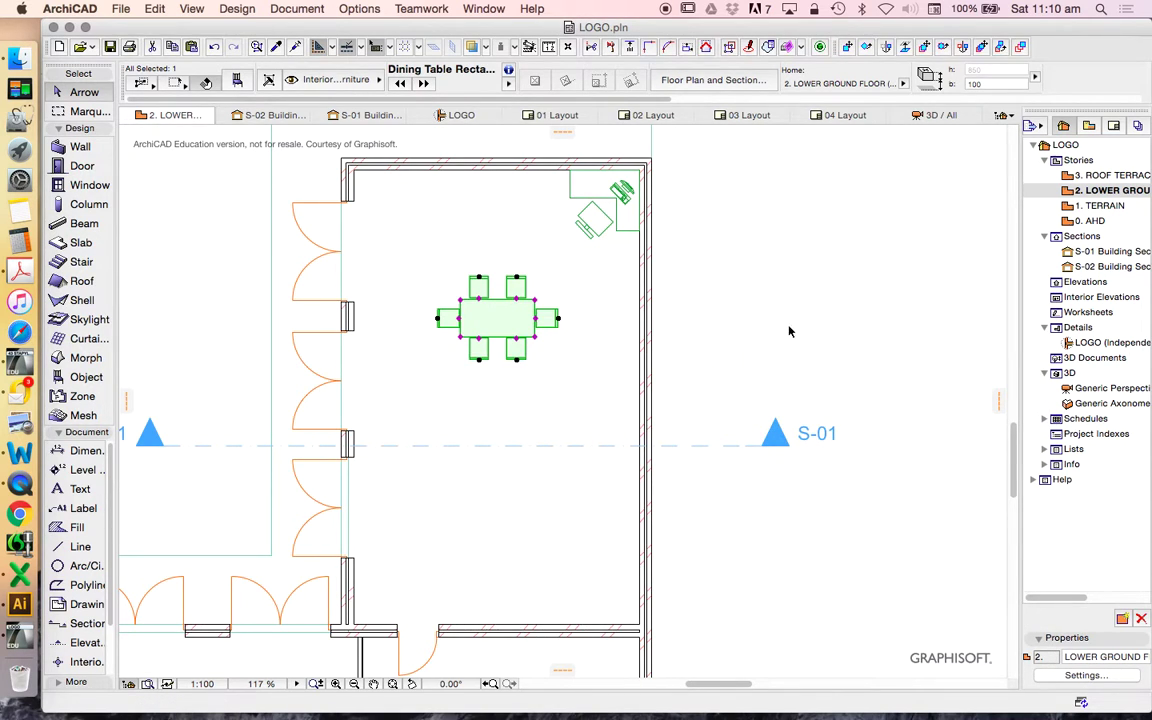
click(789, 331)
Step: Draw a 110 timber partition wall across the office, from the lower corner of the pier at S-01 to the opposite outer wall
scroll(657, 281, down, 3)
scroll(573, 297, up, 4)
scroll(256, 370, down, 2)
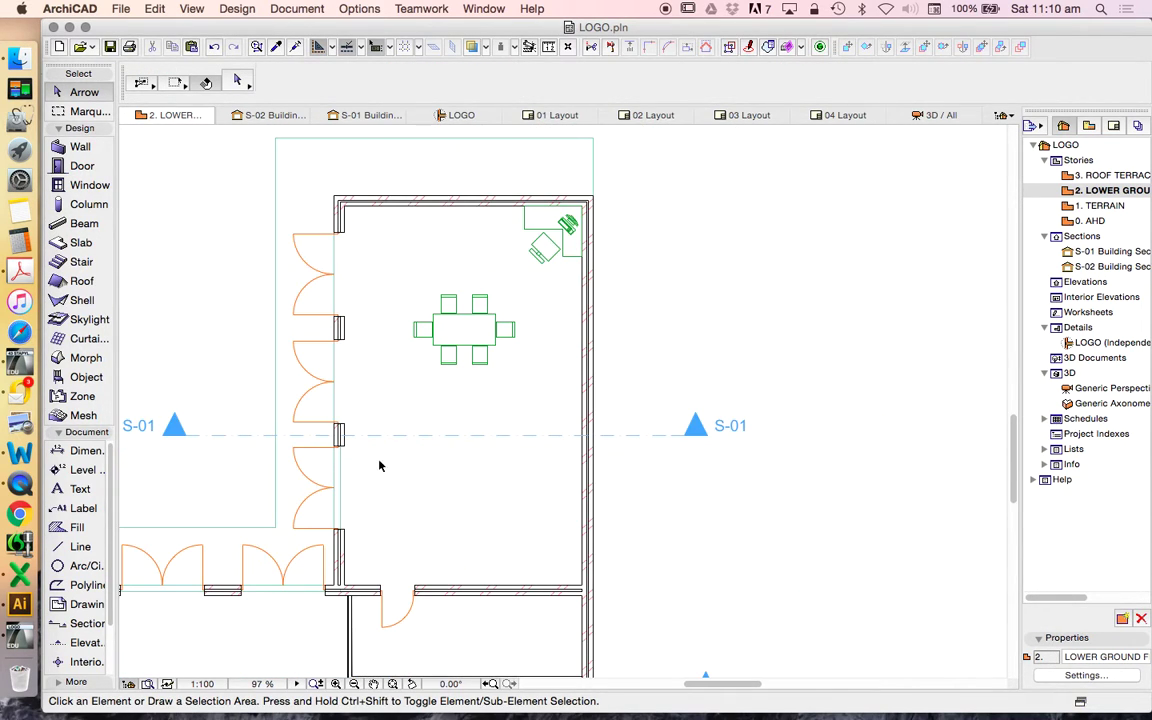
scroll(379, 466, down, 3)
scroll(375, 540, up, 2)
alt+click(365, 581)
scroll(383, 344, up, 5)
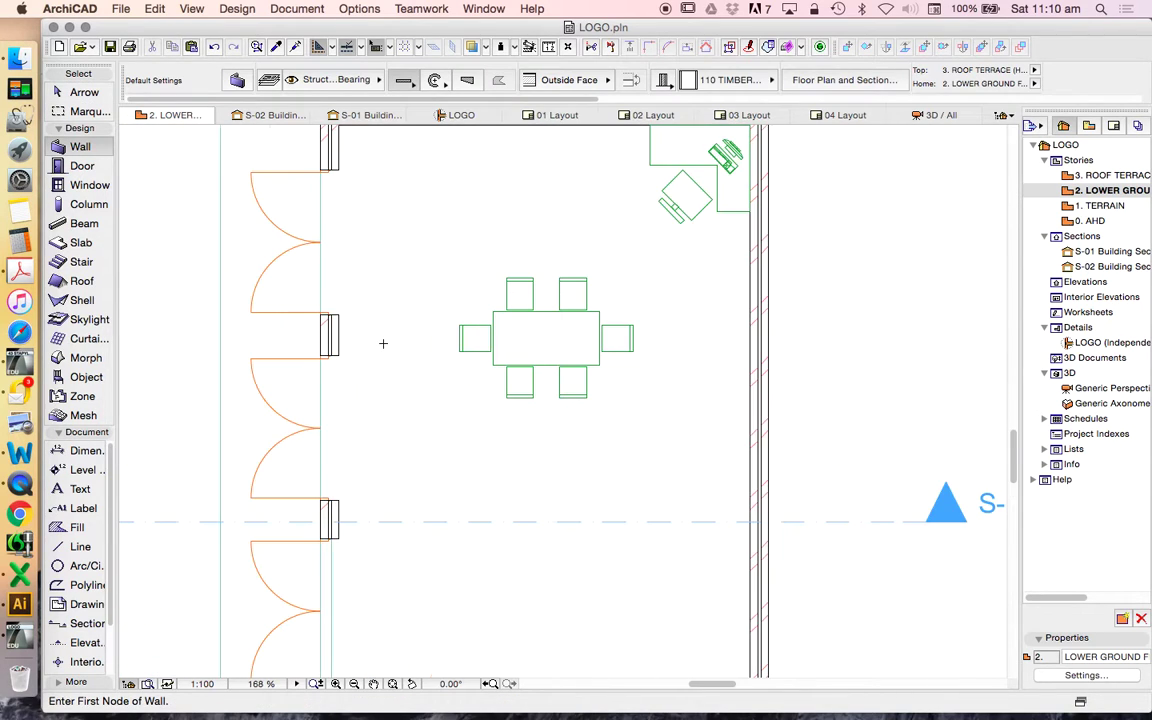
scroll(345, 450, up, 2)
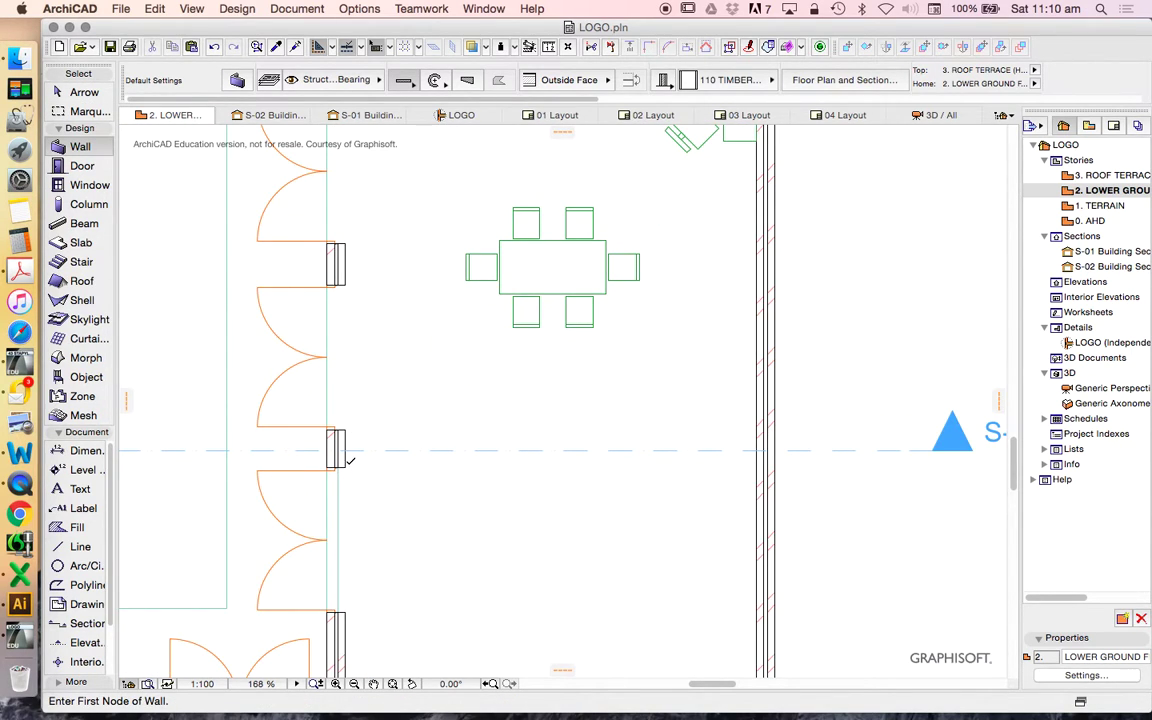
click(344, 466)
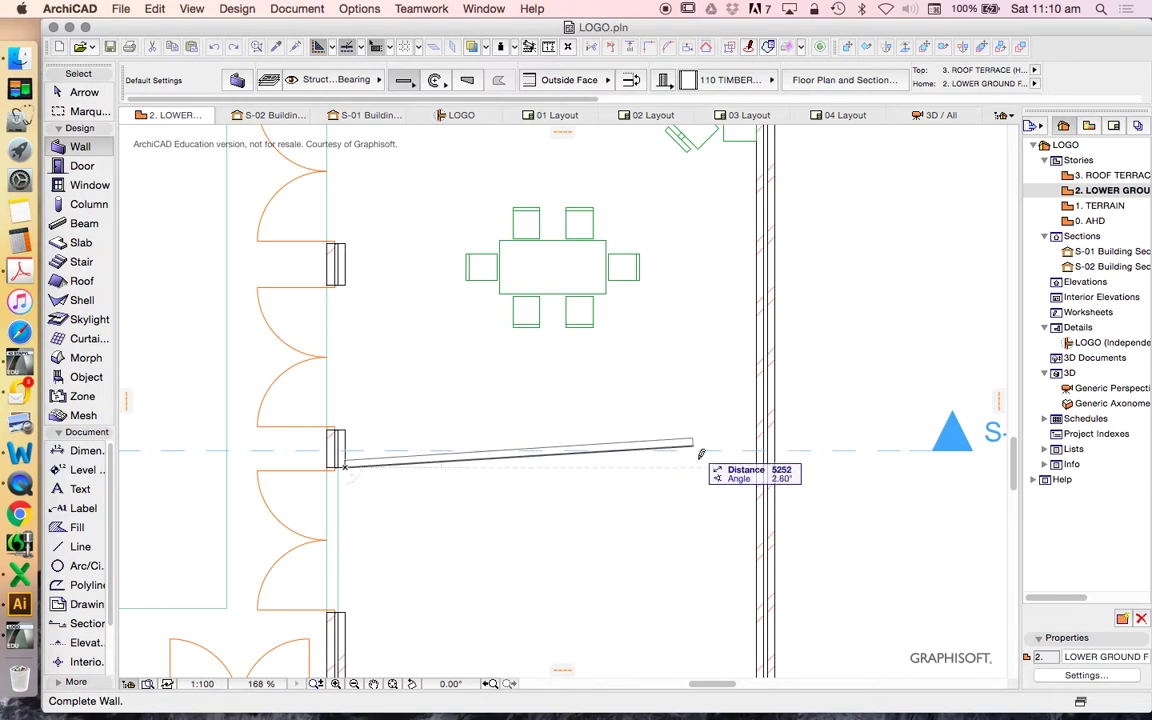
click(760, 465)
scroll(581, 249, down, 4)
middle_drag(481, 578, 522, 440)
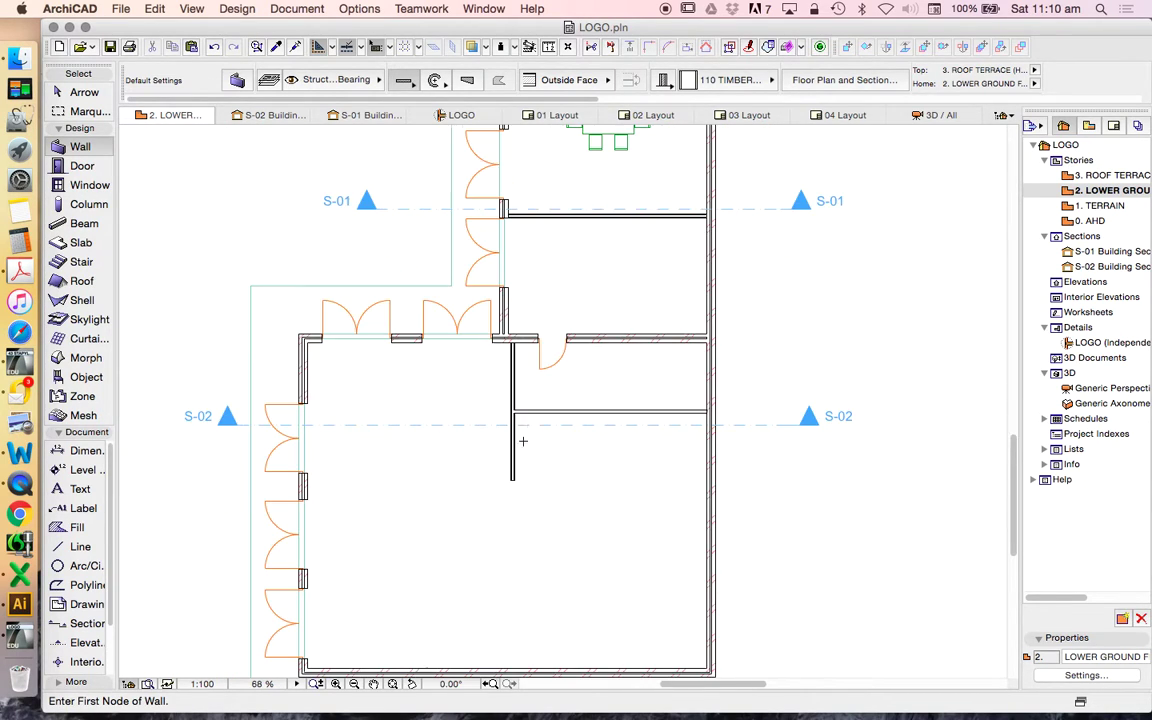
key(Escape)
alt+click(543, 368)
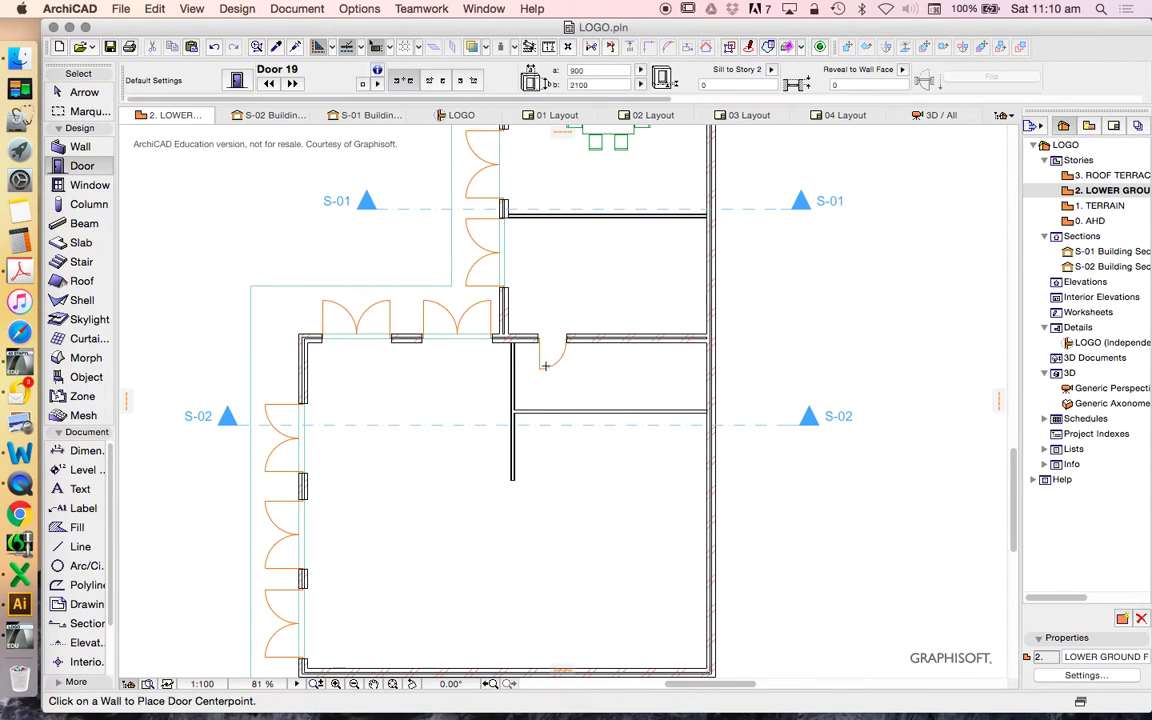
scroll(533, 234, up, 1)
middle_drag(533, 234, 537, 324)
scroll(598, 475, down, 3)
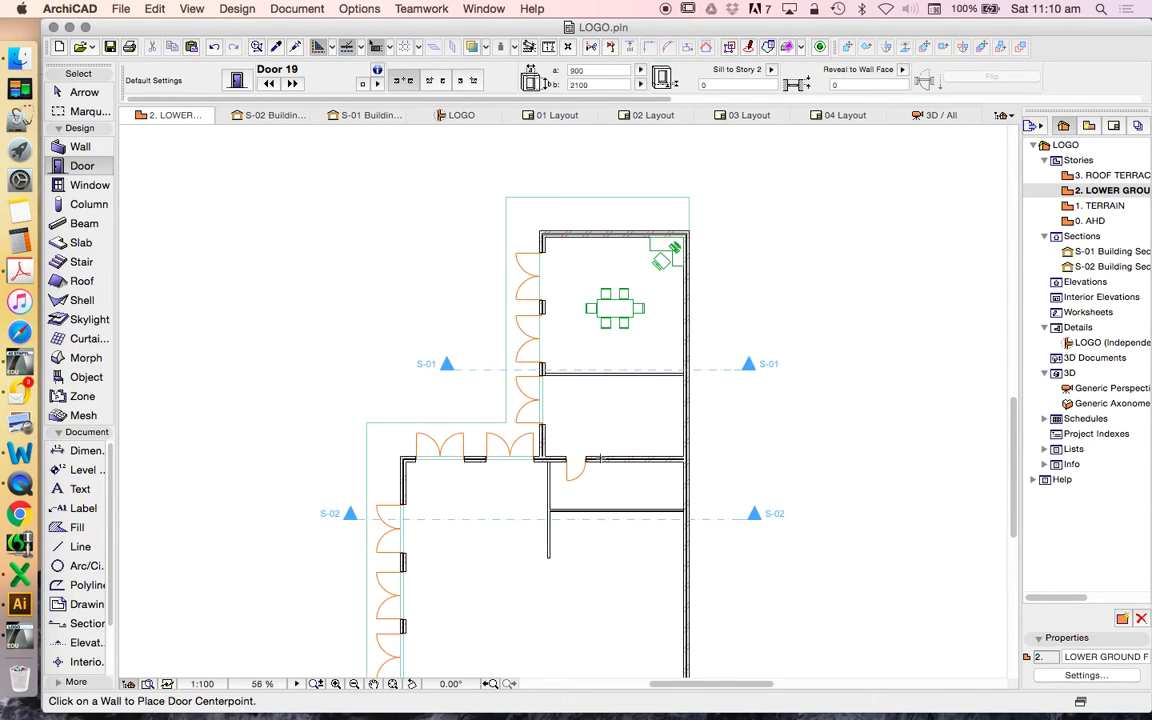
scroll(610, 408, up, 3)
Step: Shorten the new partition by moving its left end inward, roughly in line with the right jamb of the door below
shift+click(600, 356)
click(516, 358)
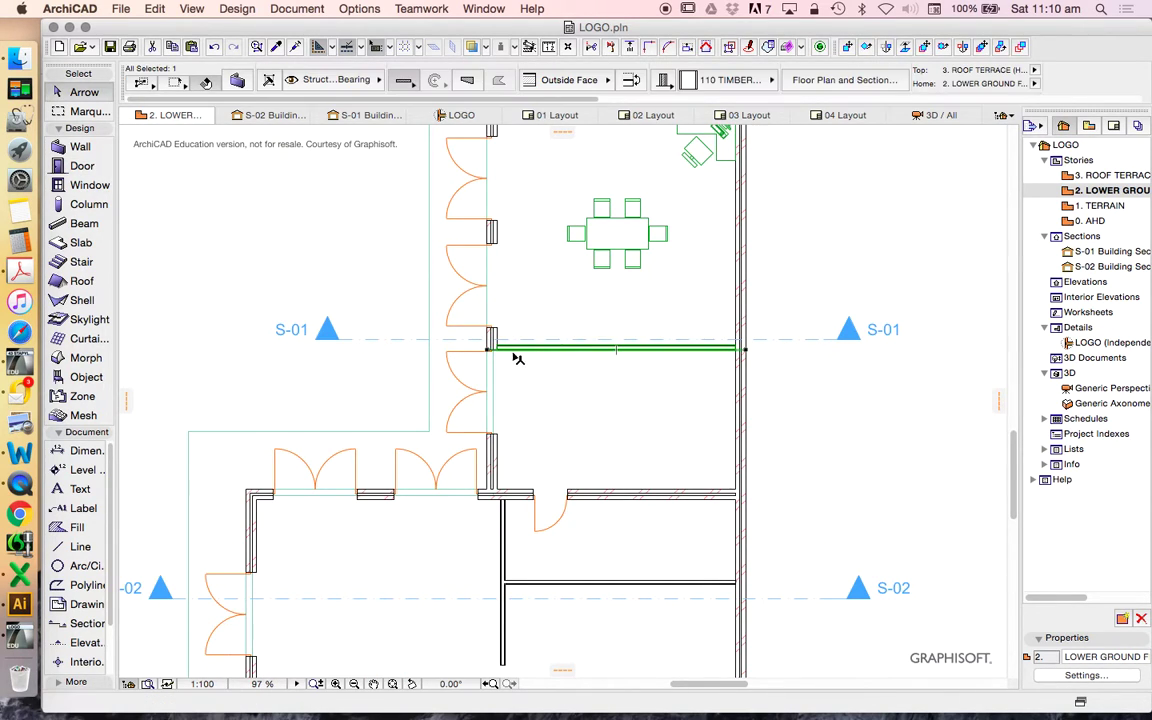
click(492, 350)
click(574, 348)
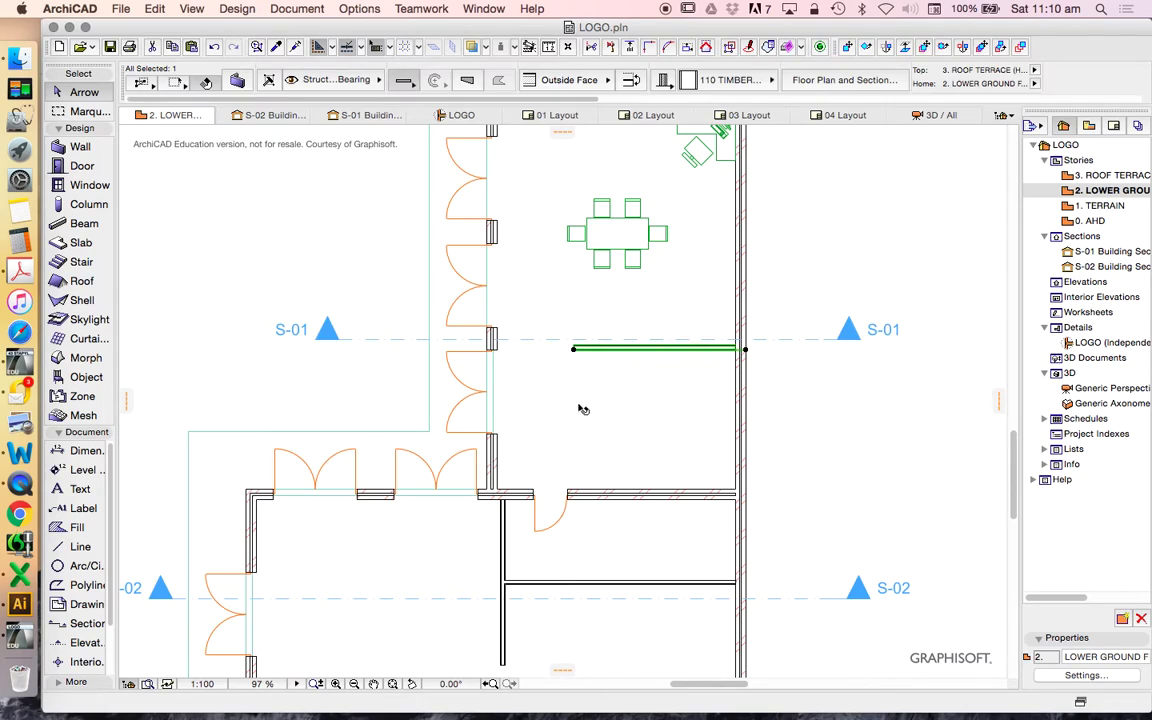
click(582, 405)
Step: Draw a vertical wall from the shortened partition's free end down to the office's lower wall, enclosing a small room
key(w)
click(575, 349)
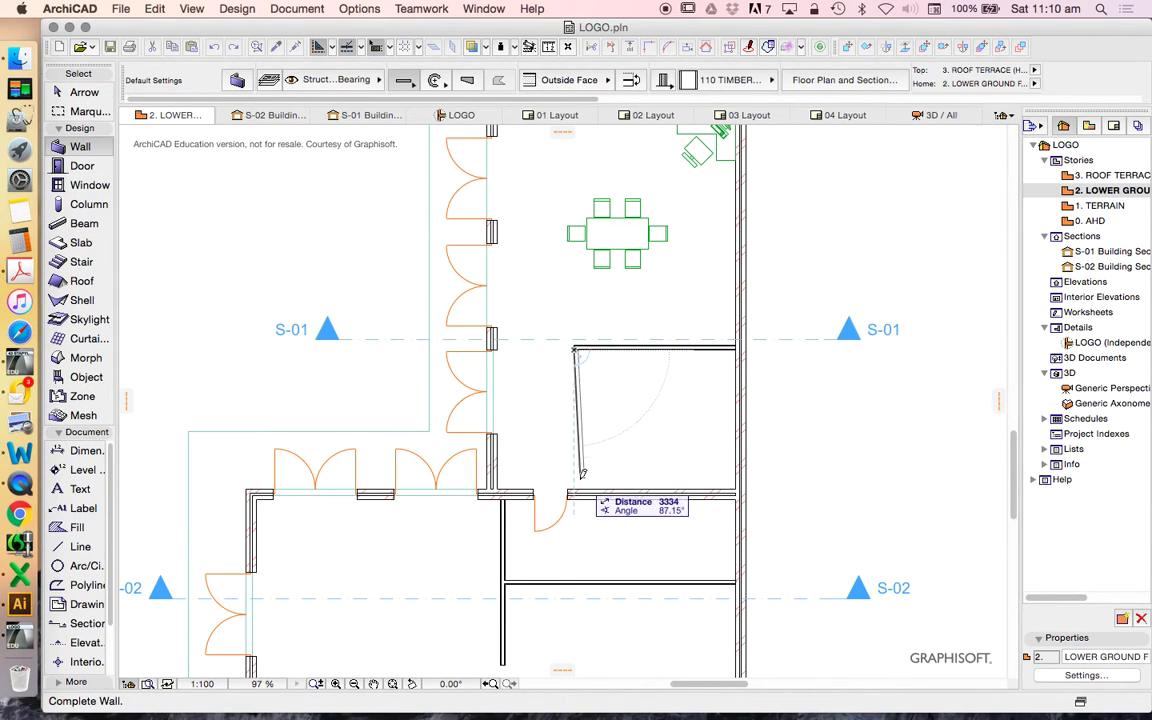
click(575, 487)
scroll(560, 500, down, 2)
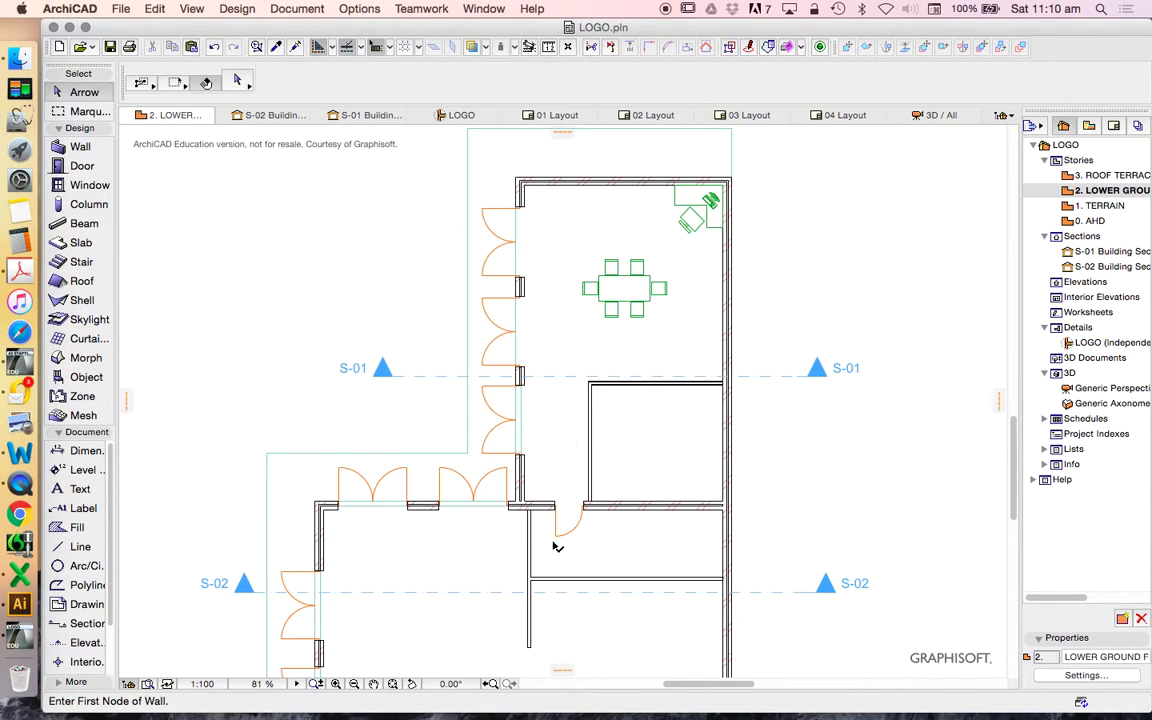
key(Escape)
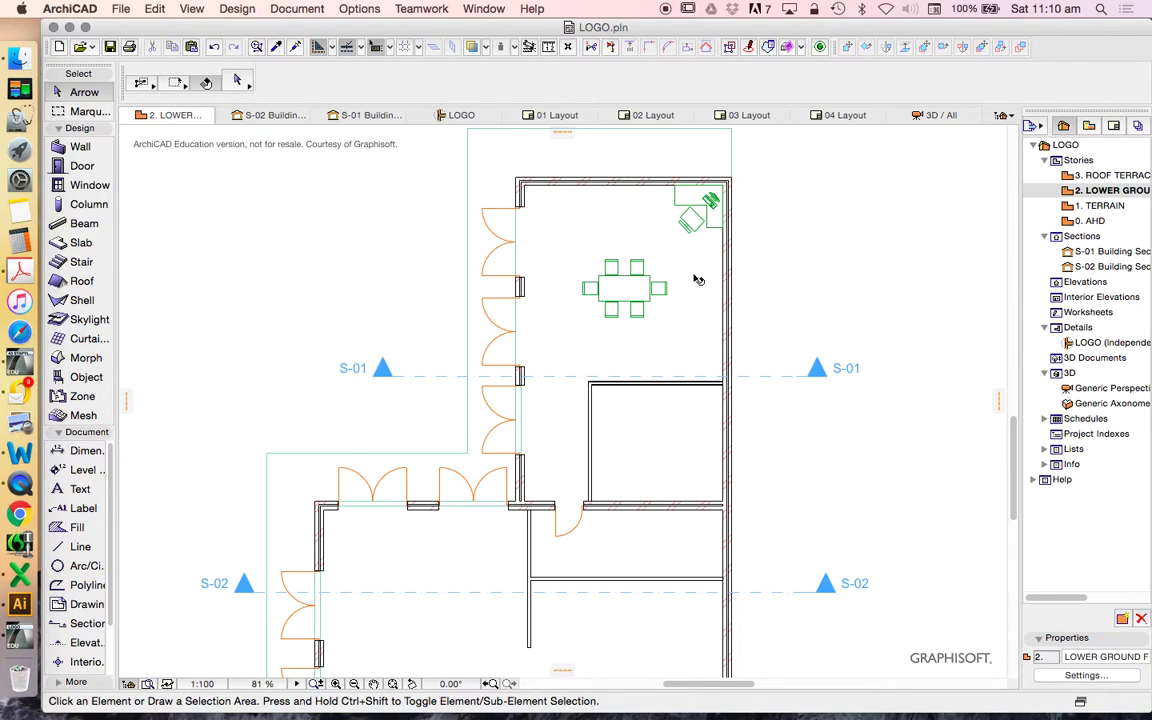
Step: Place a 900 × 2100 Door 19 near the middle of the small room's vertical wall, opening into the room
key(d)
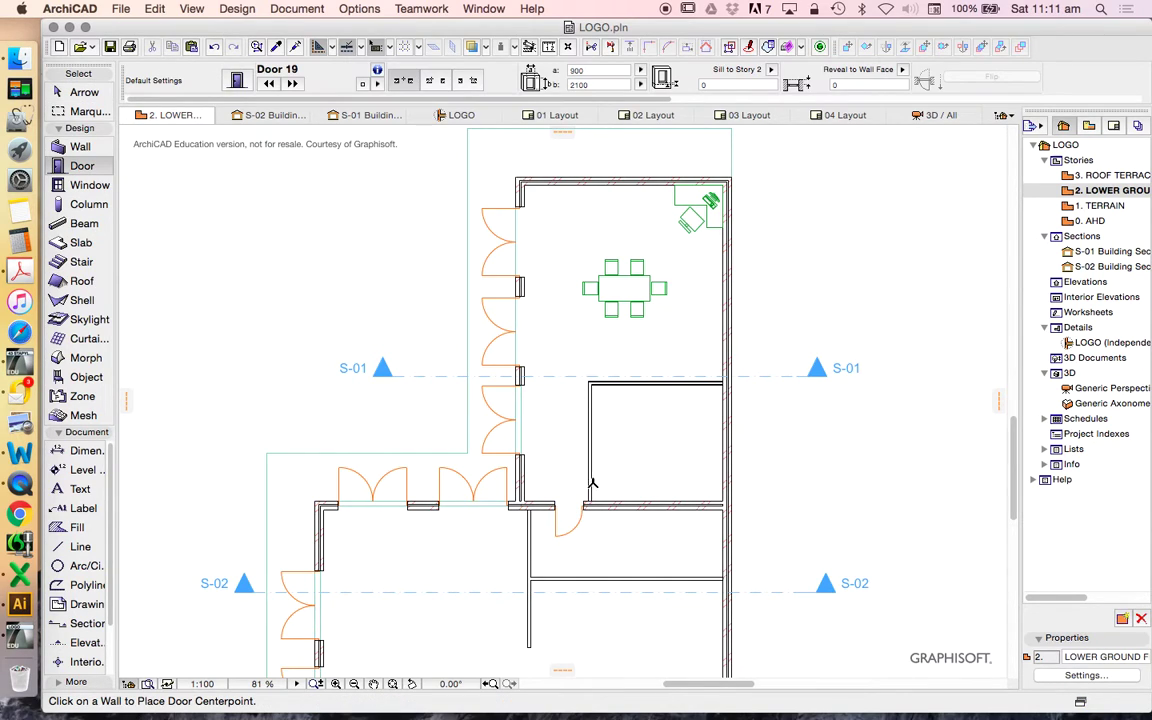
click(591, 440)
click(617, 437)
key(Escape)
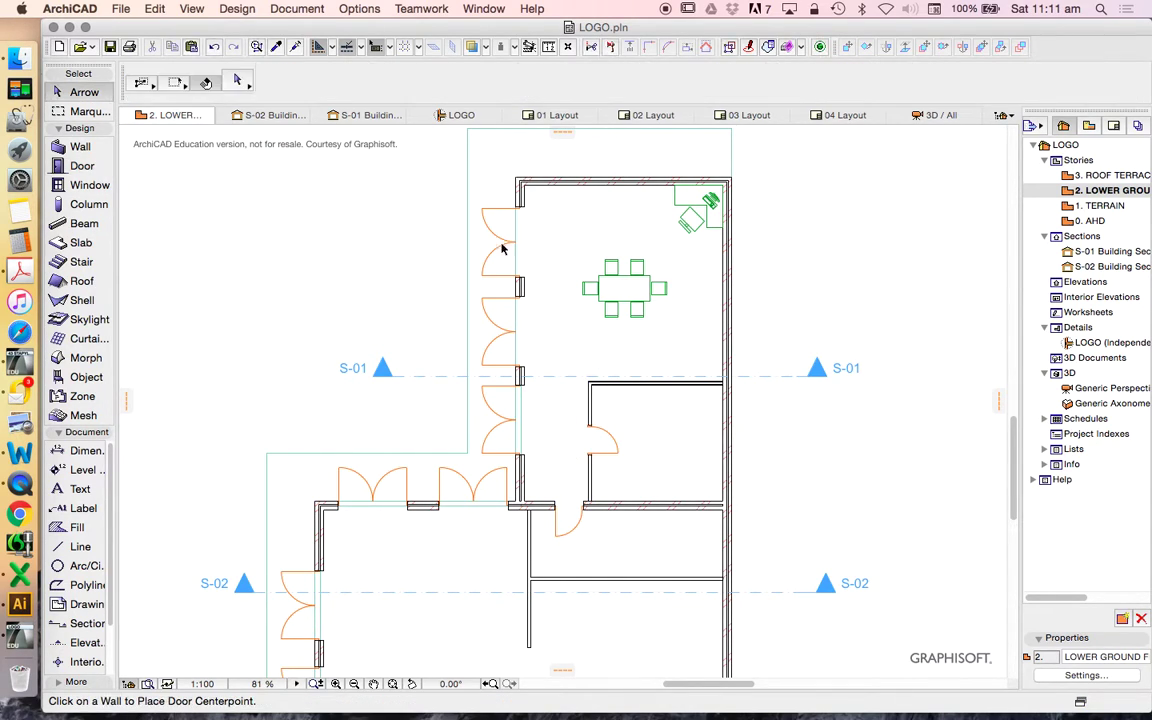
Step: Copy the office workstation from the upper right corner into the small enclosed room
click(692, 205)
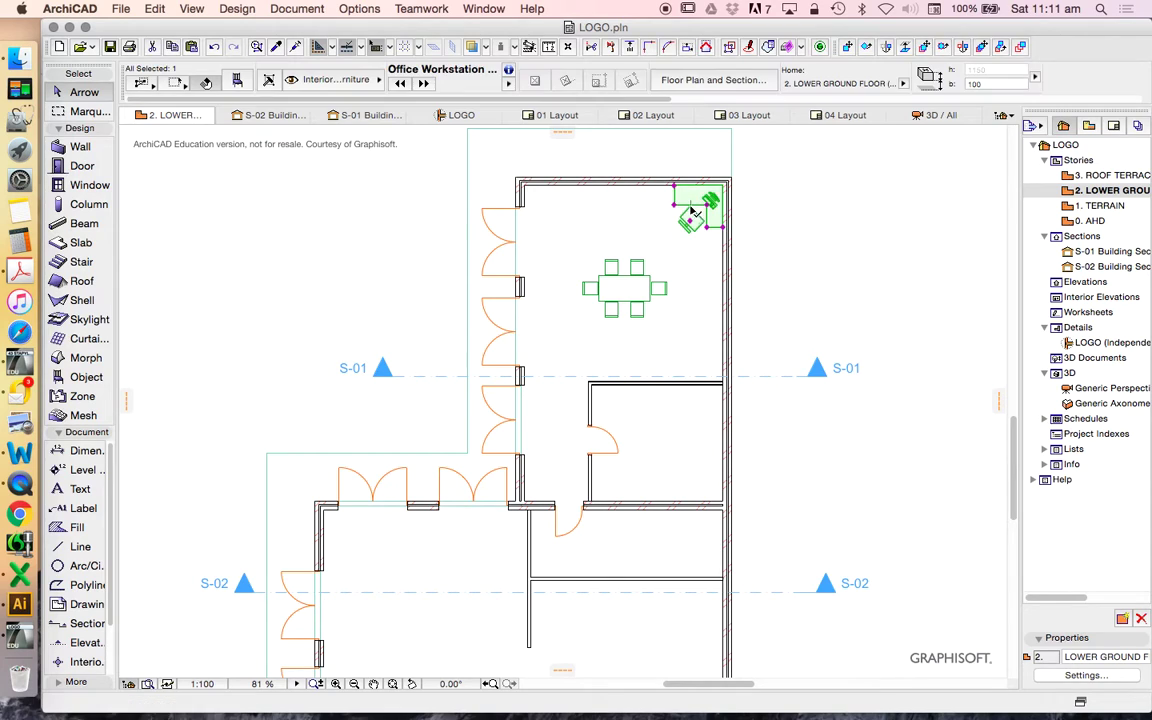
click(926, 46)
click(724, 184)
click(697, 434)
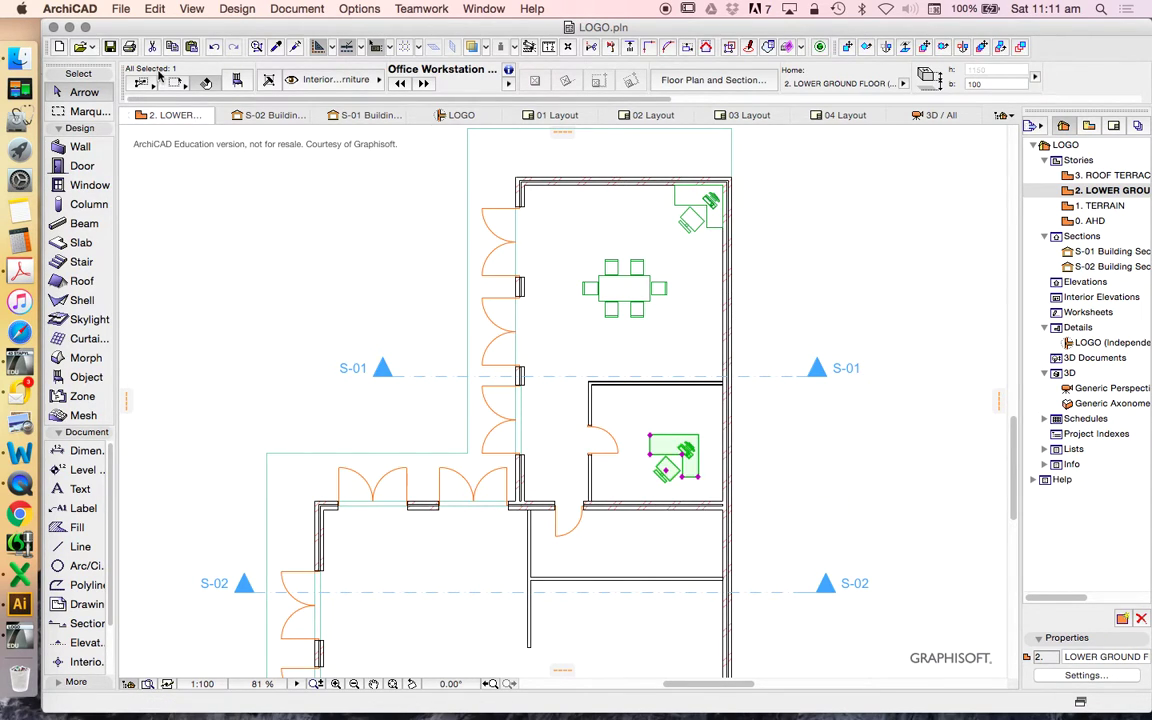
Step: Change the copied workstation into the Sofa Layout 19 object from the Furniture Layouts 19 library folder
click(241, 79)
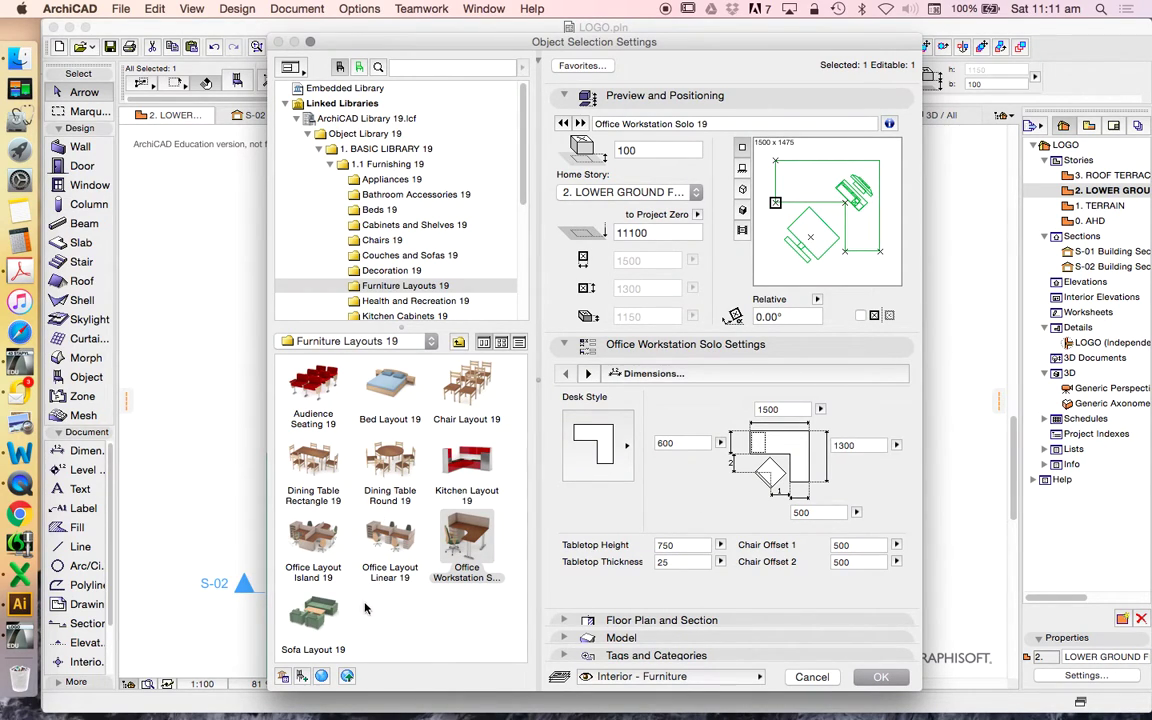
click(323, 612)
click(880, 677)
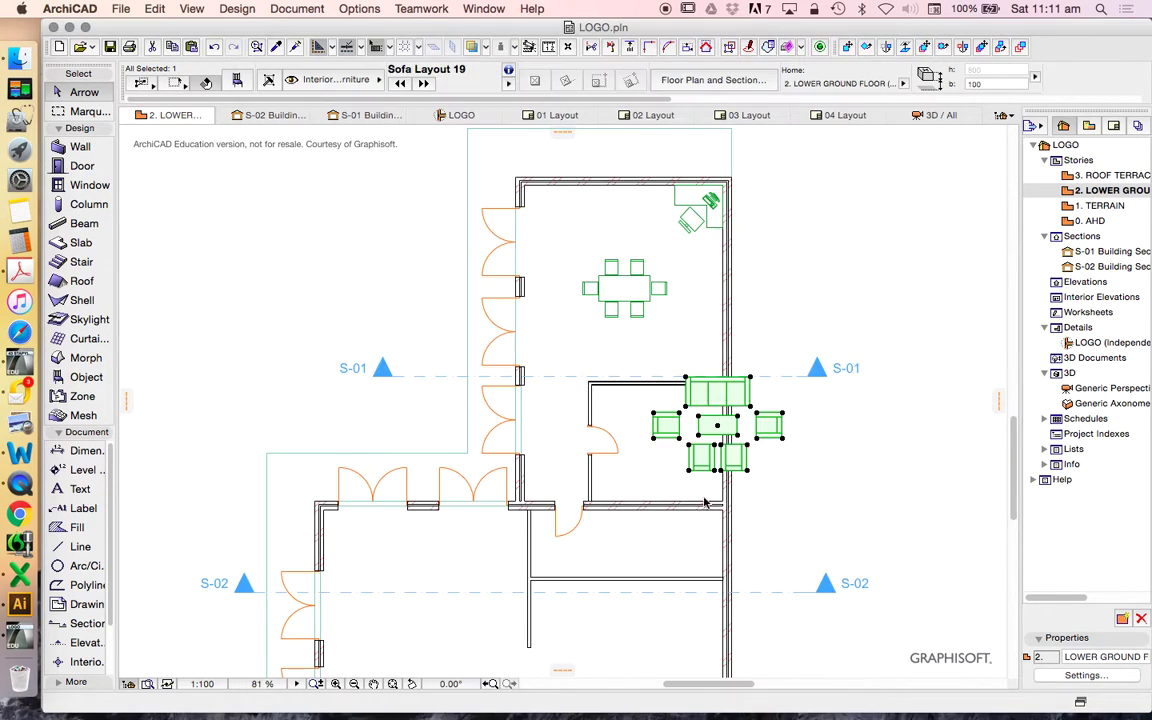
Step: Move the sofa layout into the open office just above the partition, and shift the dining table up to clear it
click(851, 48)
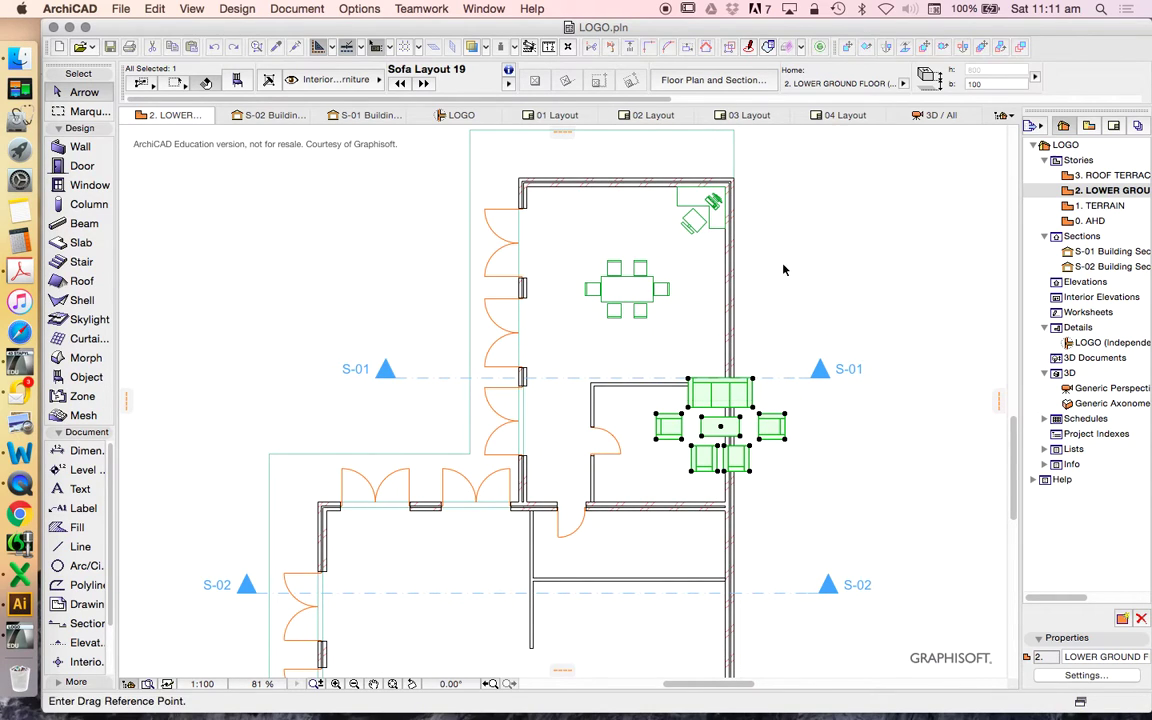
click(733, 377)
click(654, 316)
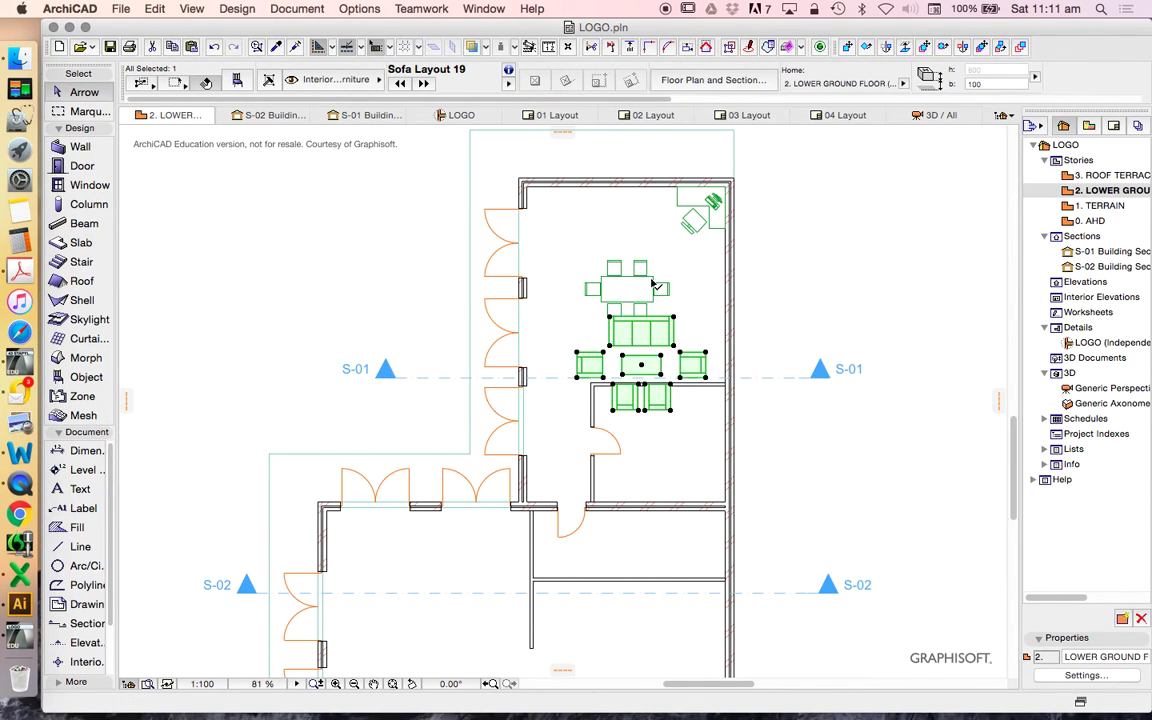
drag(653, 277, 653, 225)
drag(674, 317, 660, 290)
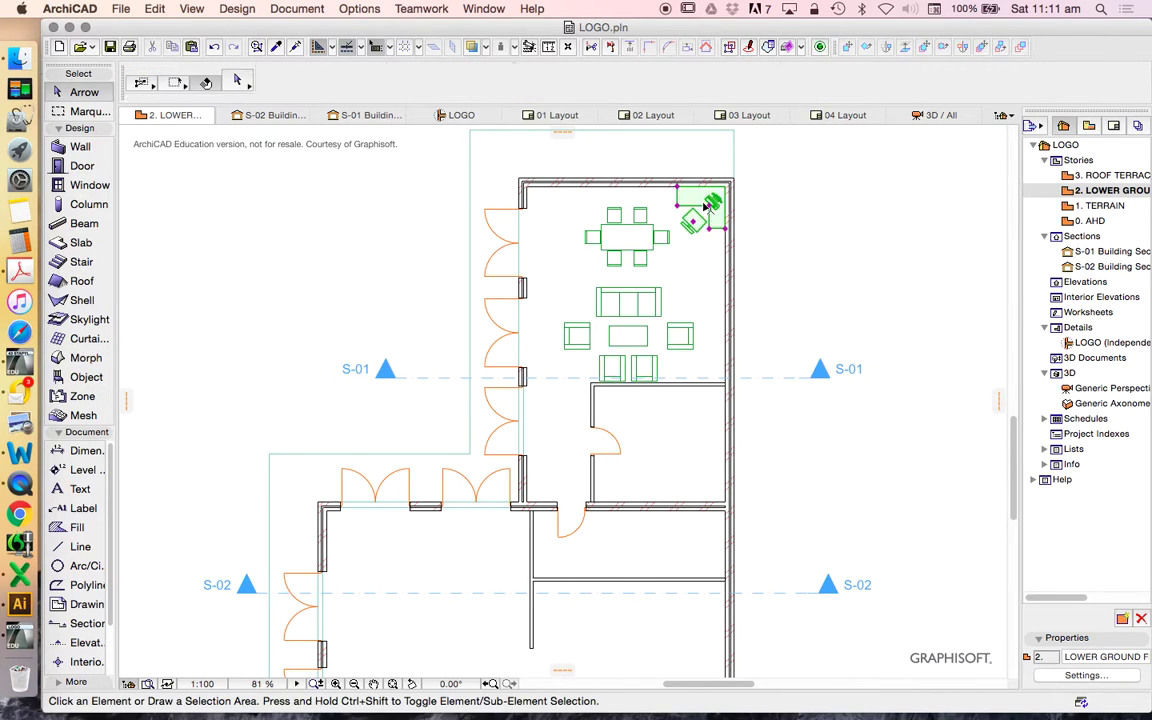
Step: Move the office workstation straight down into the small enclosed room's upper right corner
right_click(834, 200)
click(938, 355)
click(800, 356)
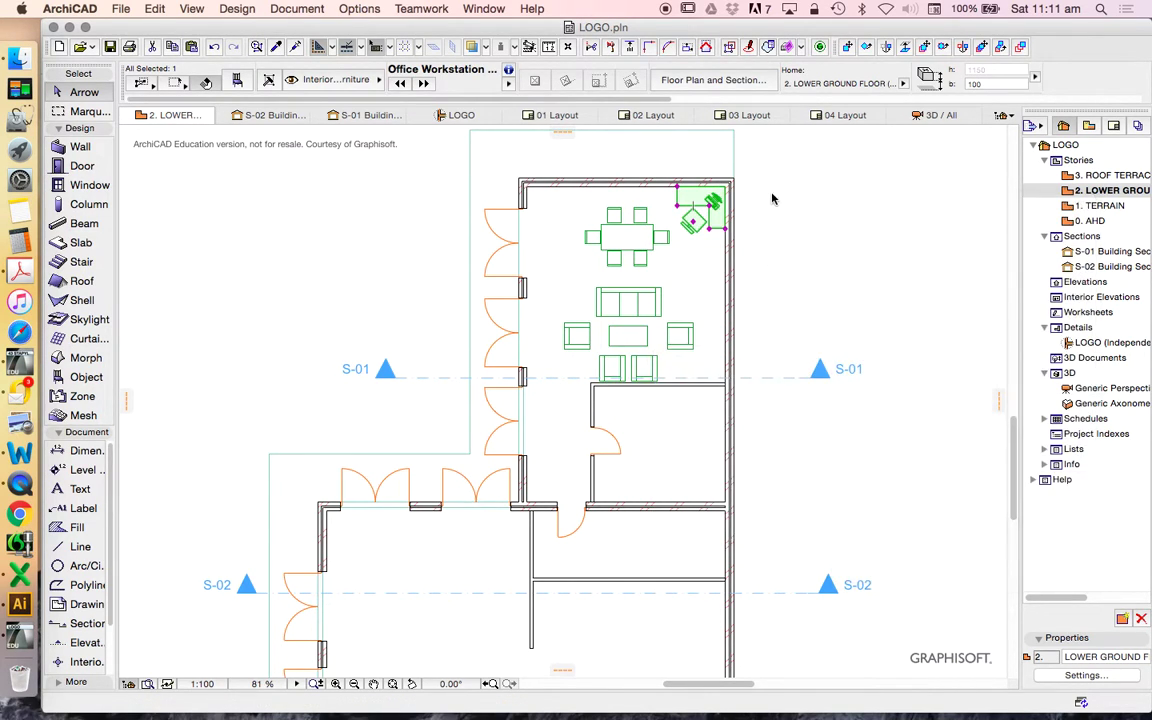
click(718, 201)
click(718, 402)
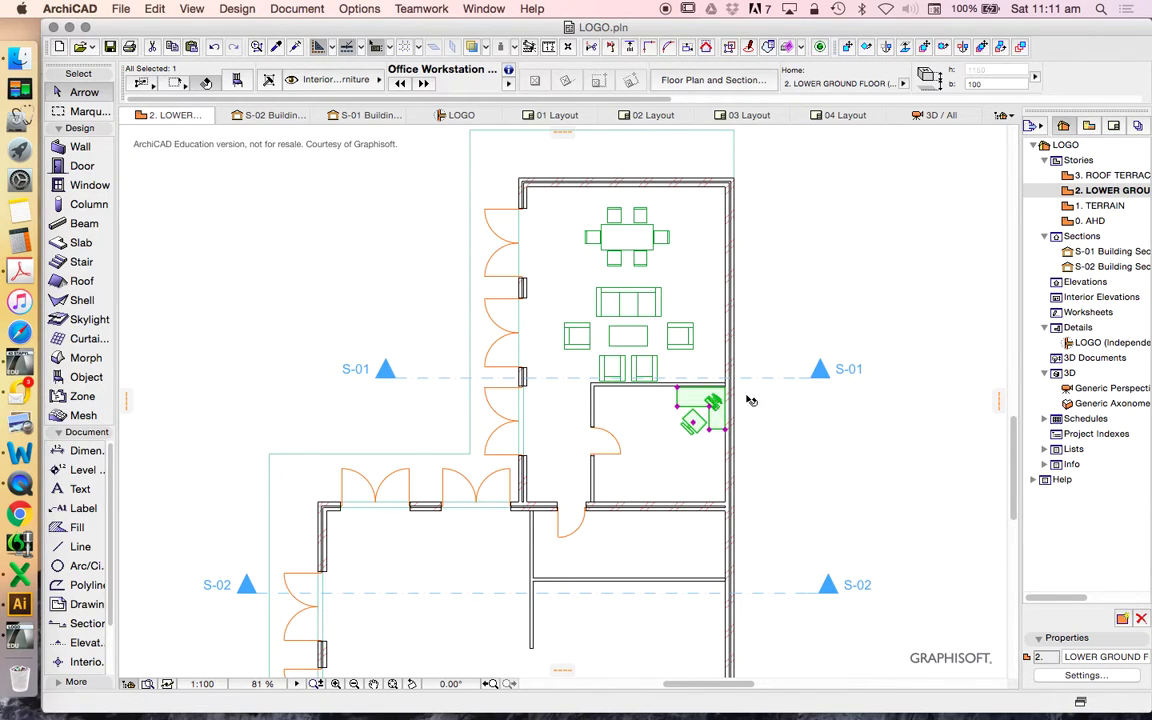
click(836, 296)
Step: Open the default object settings and expand the 1.6 Mechanical 19 folder of the object library
scroll(908, 360, down, 3)
scroll(836, 237, up, 2)
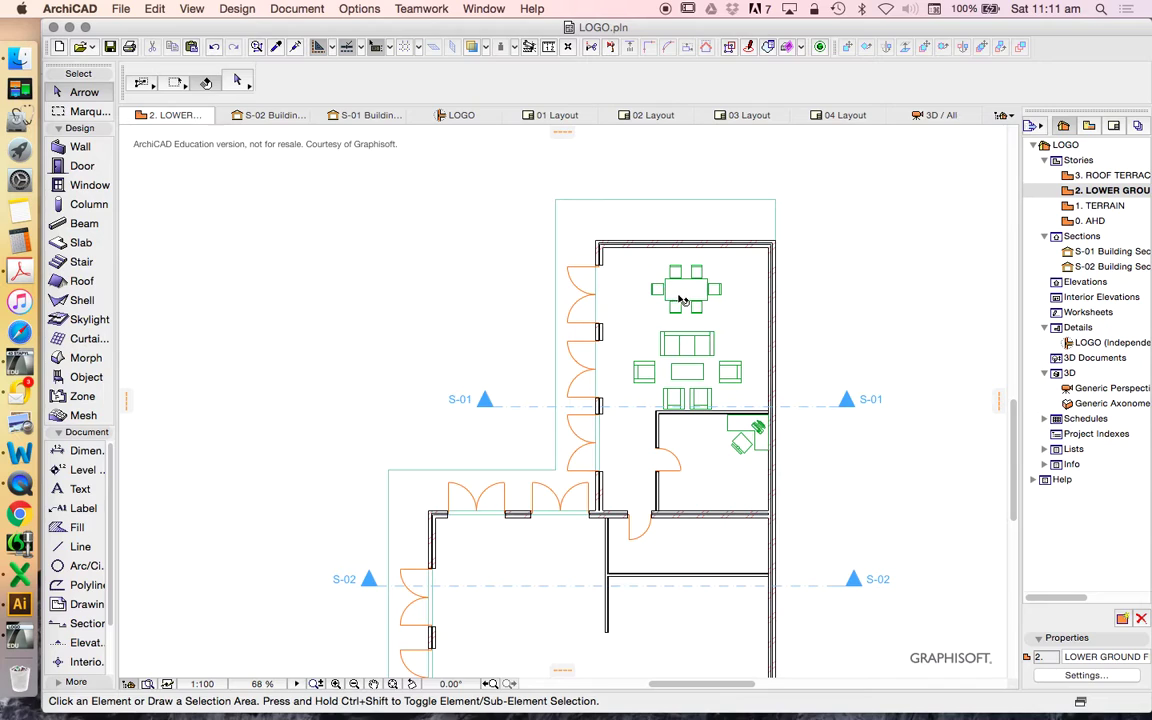
click(84, 377)
click(237, 81)
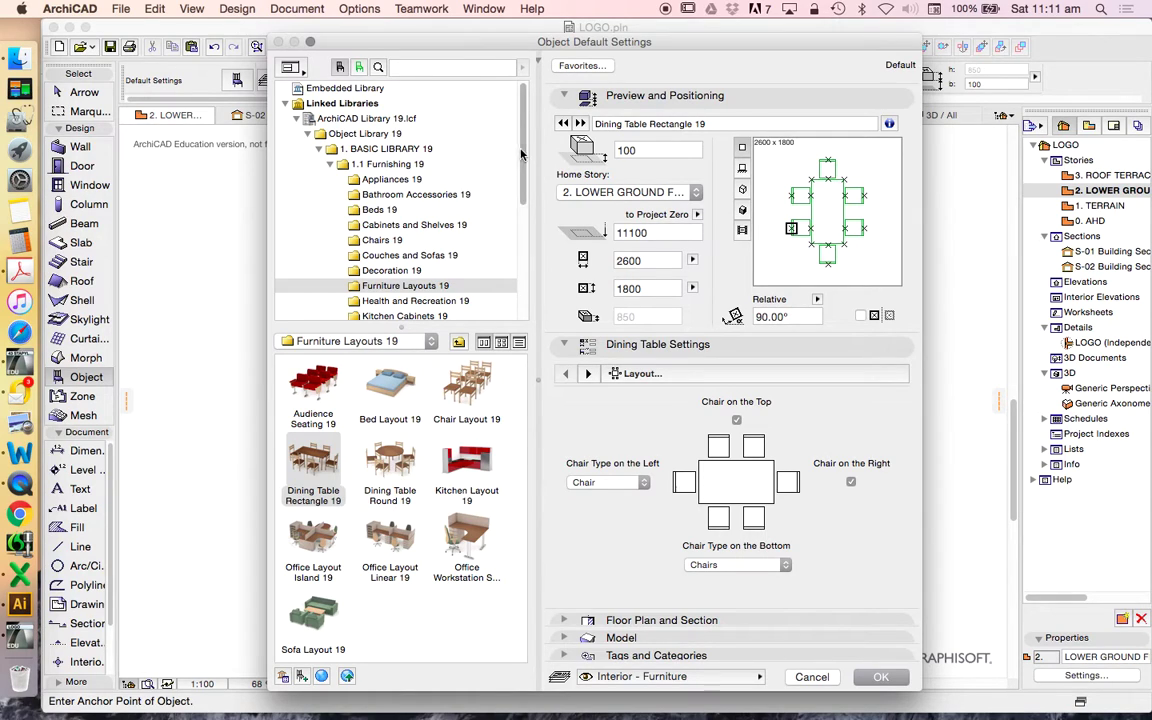
drag(527, 162, 526, 213)
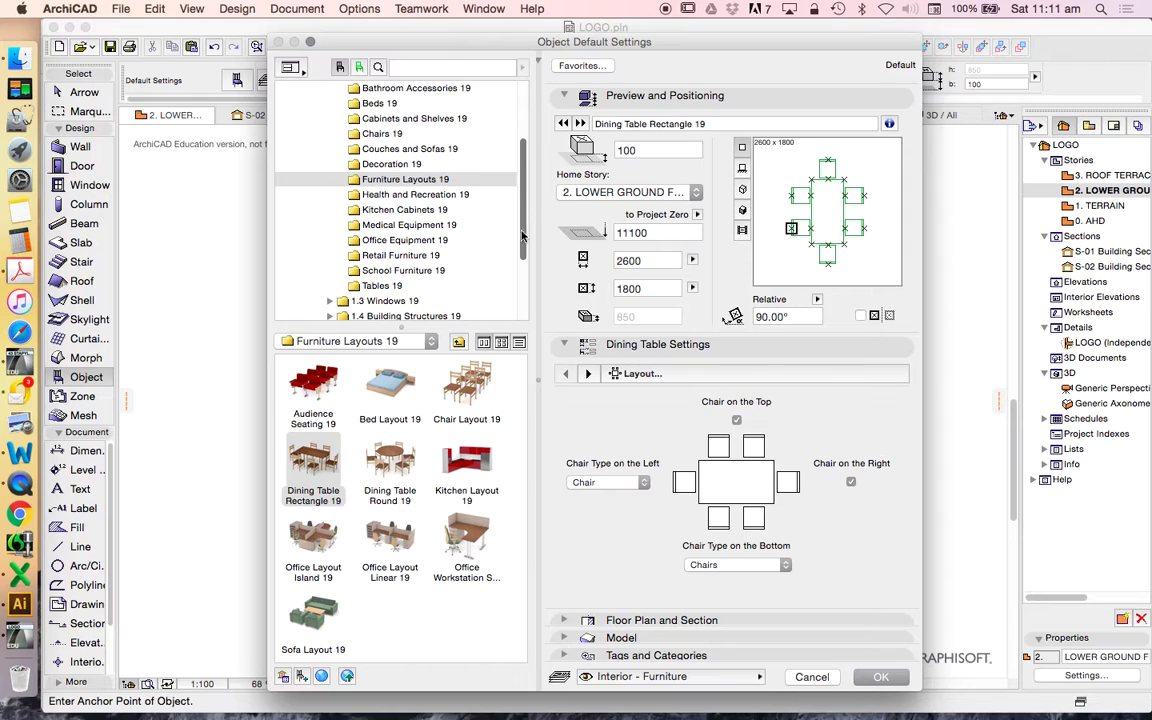
scroll(434, 133, up, 3)
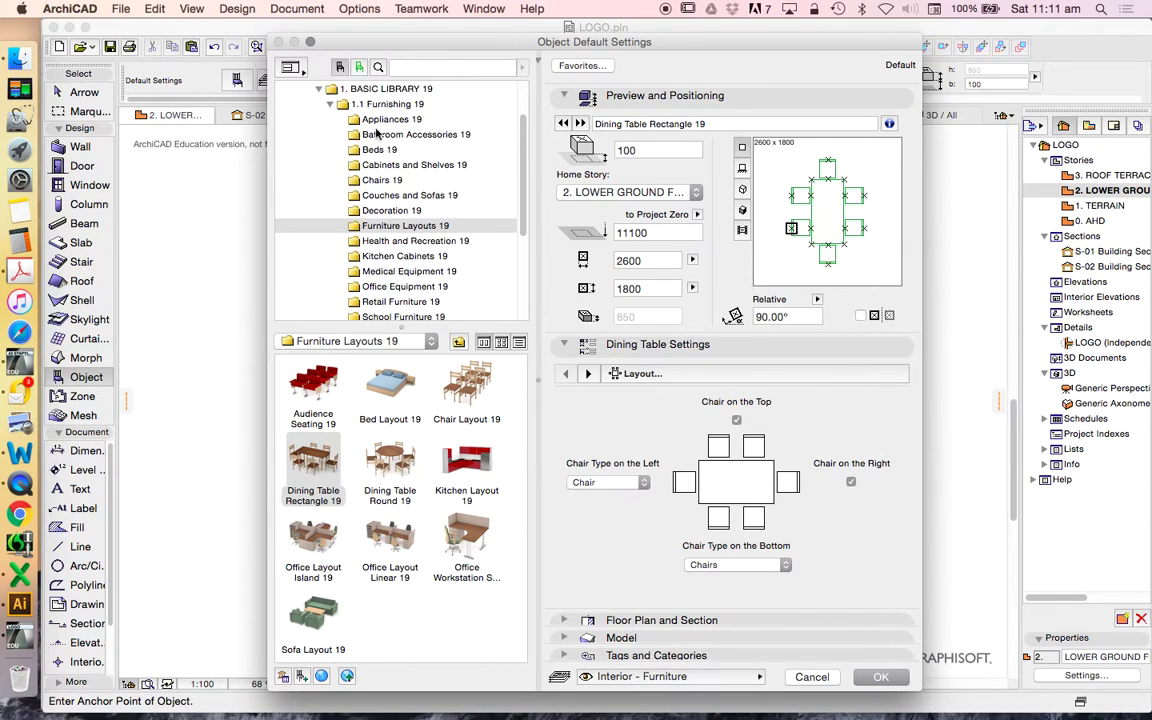
scroll(433, 132, down, 6)
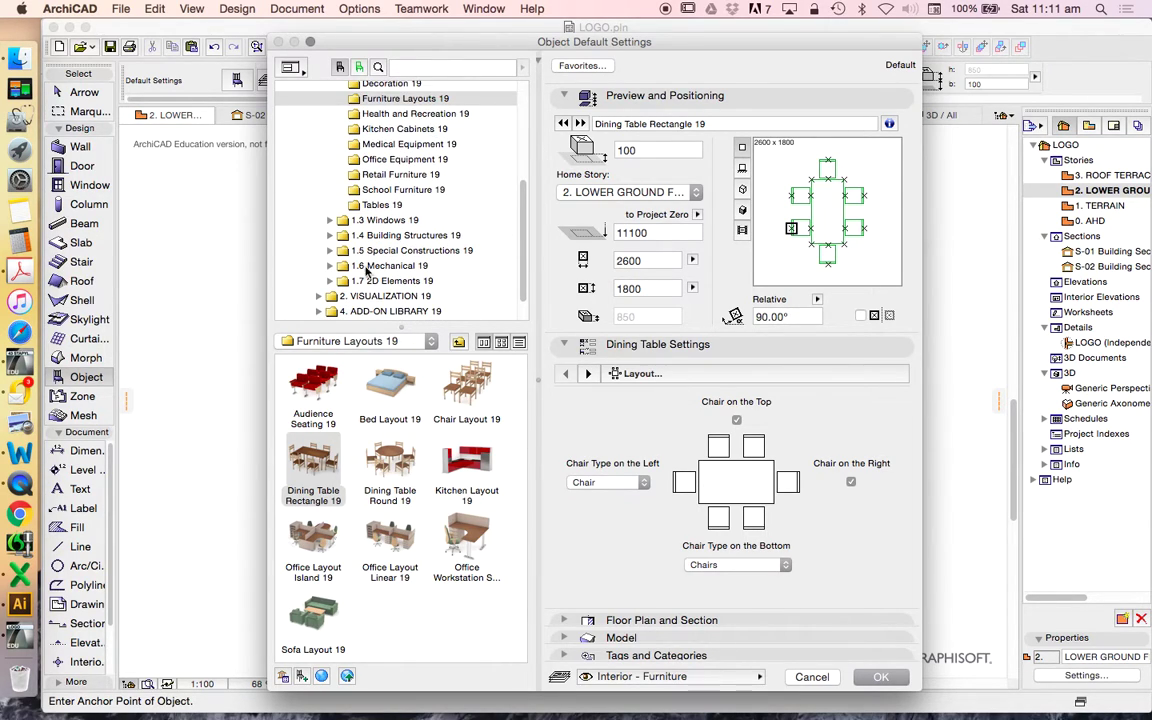
click(331, 267)
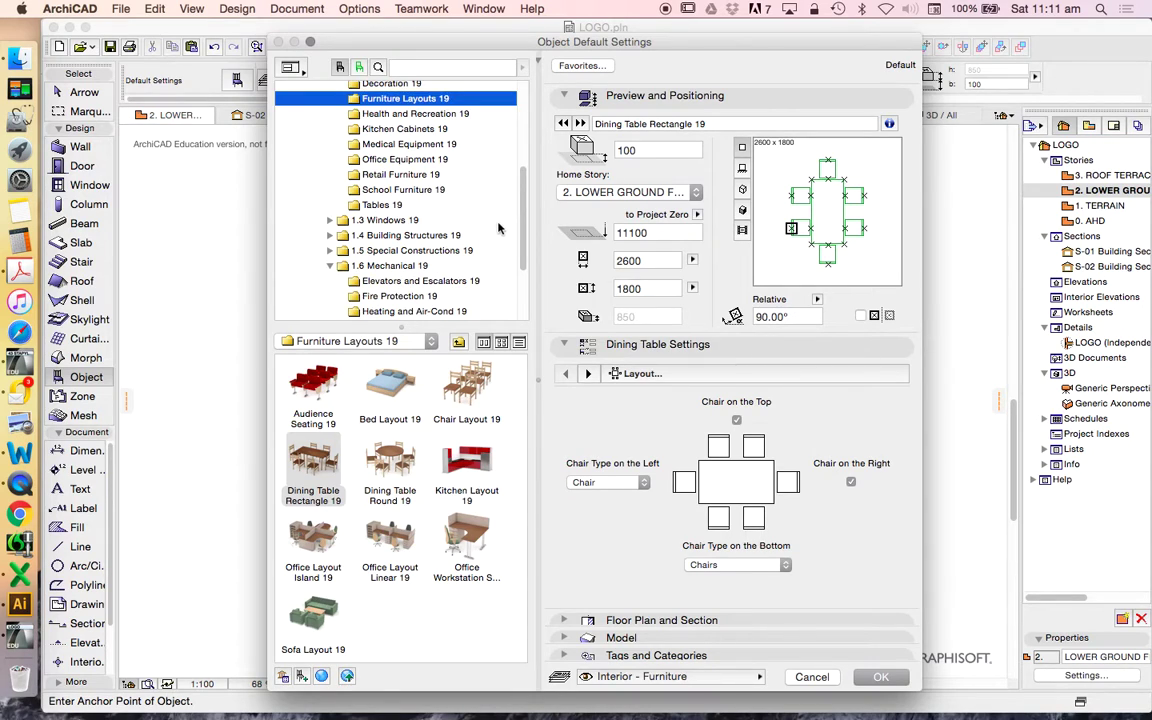
scroll(490, 232, down, 3)
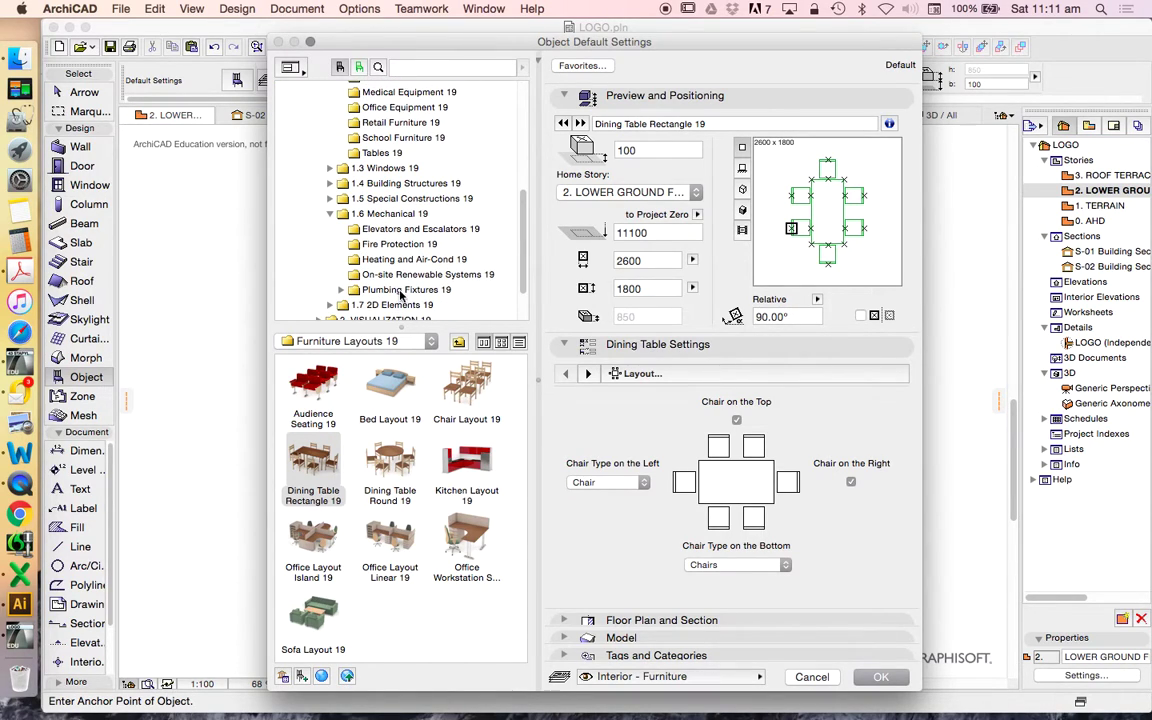
Step: Place a Basin Cabinet 19 object from the Basins 19 plumbing fixtures in the bathroom below the small enclosed office
click(400, 290)
double_click(310, 390)
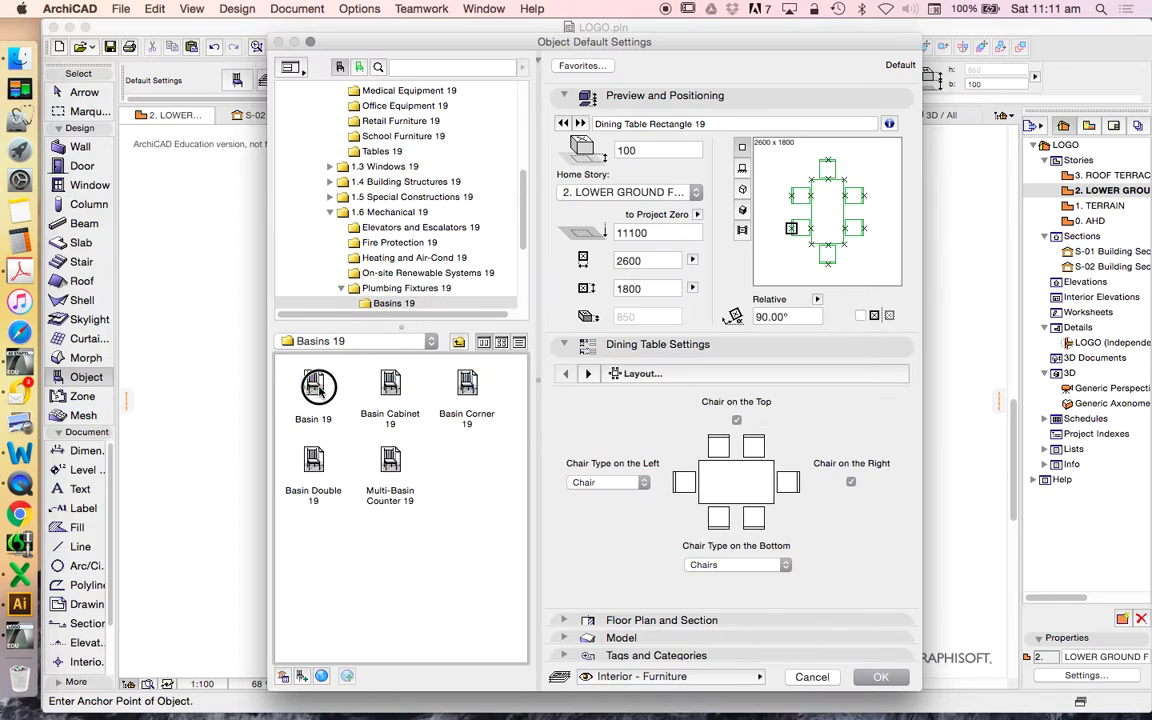
click(395, 390)
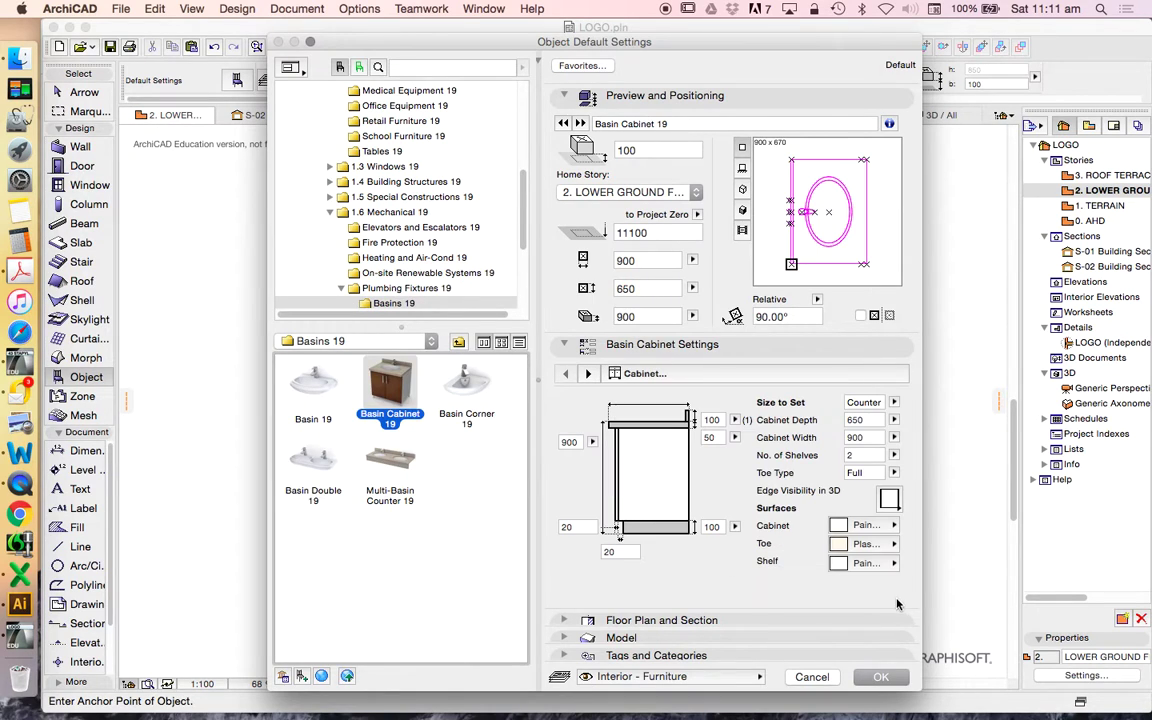
click(879, 677)
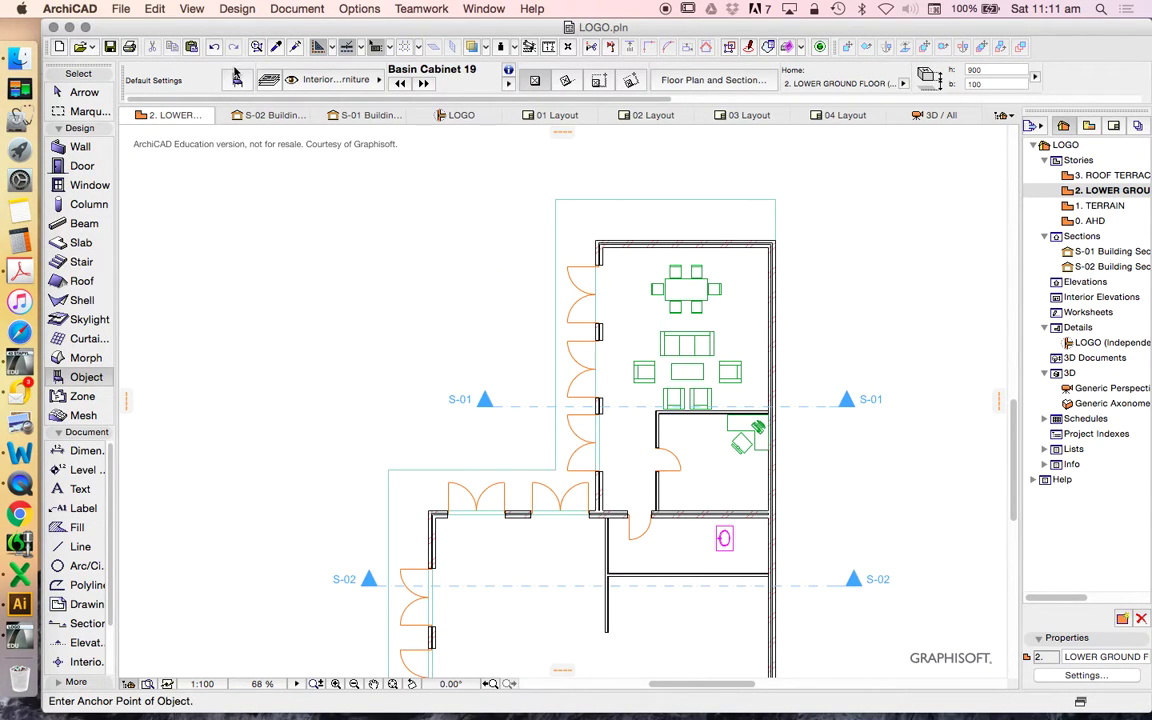
Step: Place a Bathtub 19 object from the Bathtubs, Showers, Jacuzzis 19 folder just left of the basin cabinet in the bathroom
key(super+t)
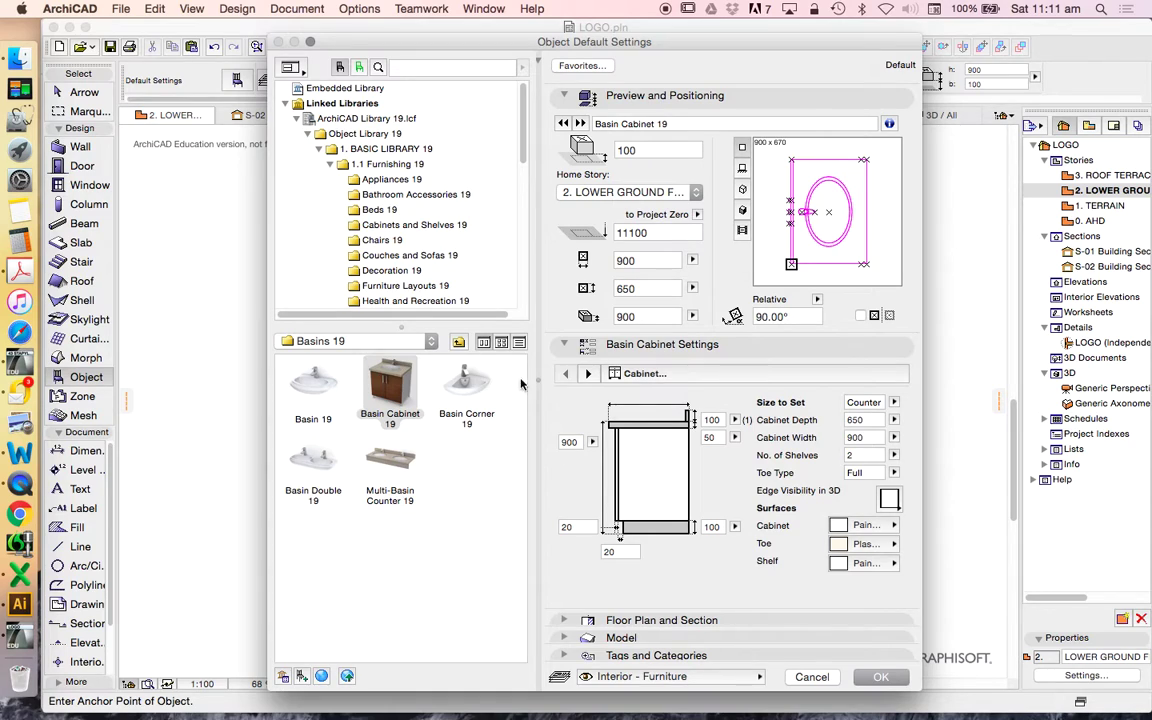
scroll(450, 230, down, 1)
click(393, 197)
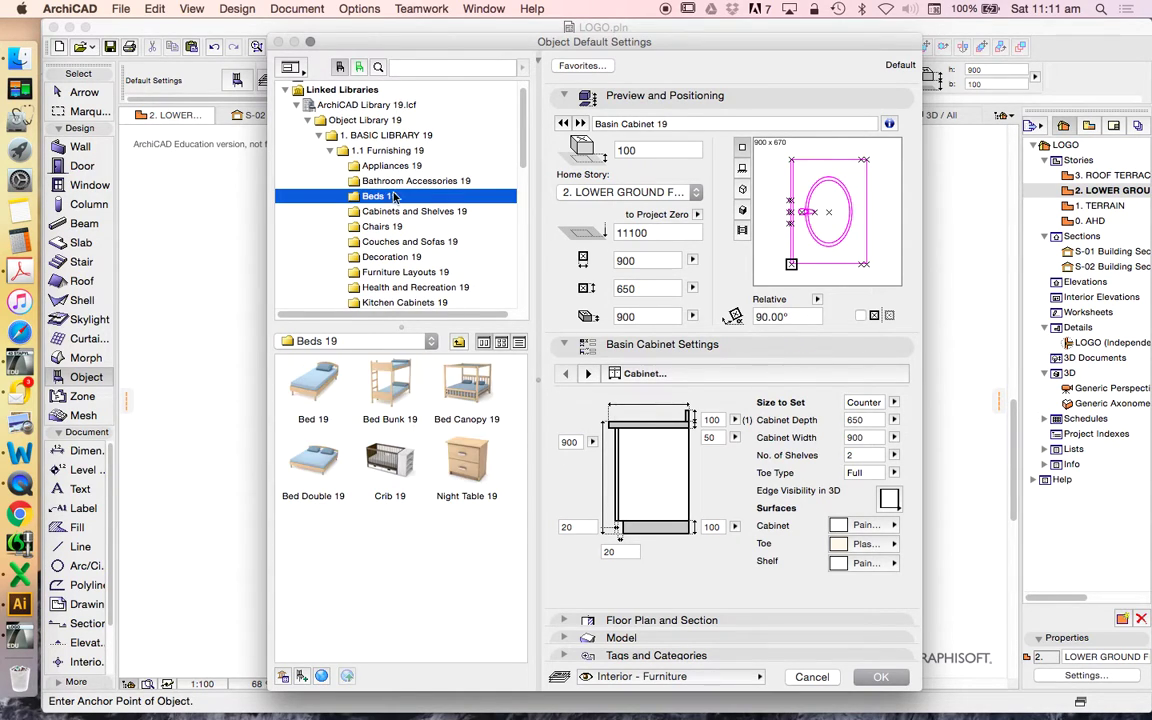
click(386, 182)
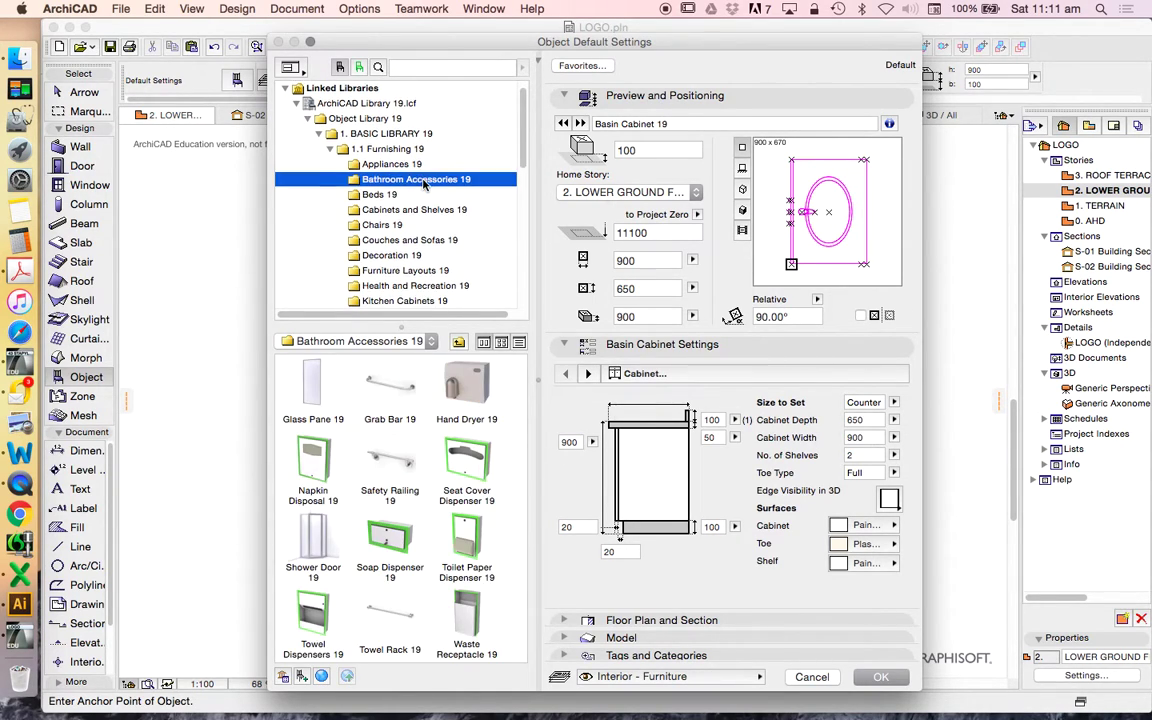
scroll(400, 290, down, 3)
scroll(405, 192, down, 10)
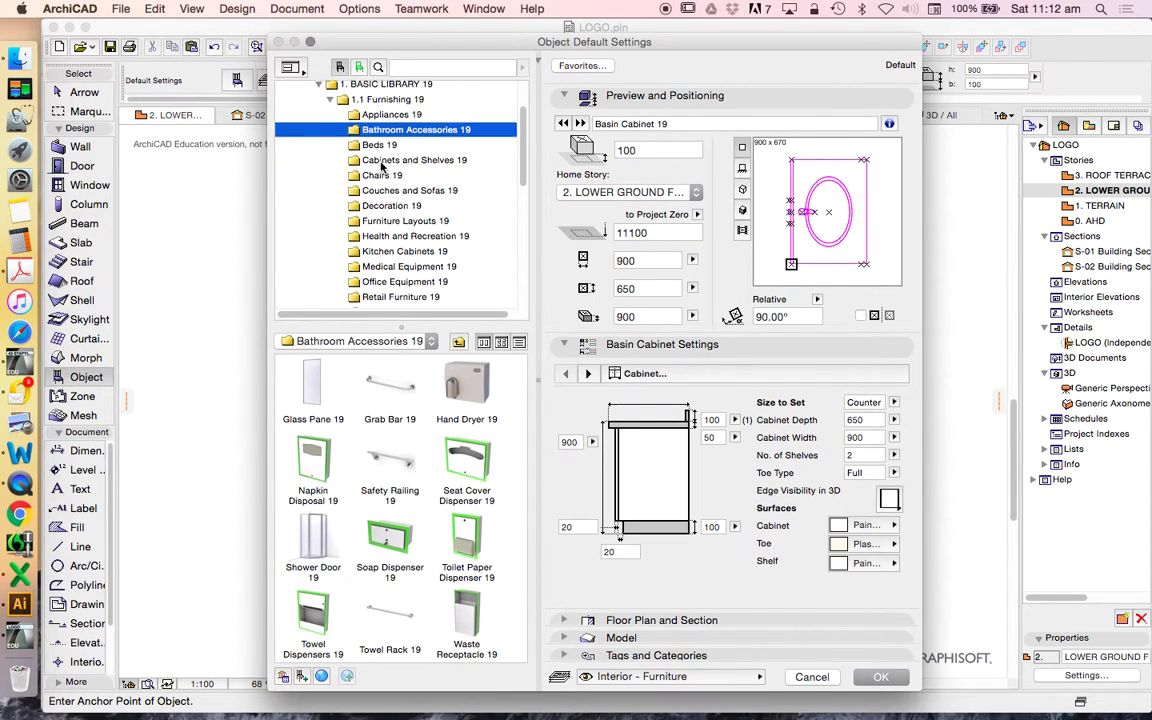
click(388, 180)
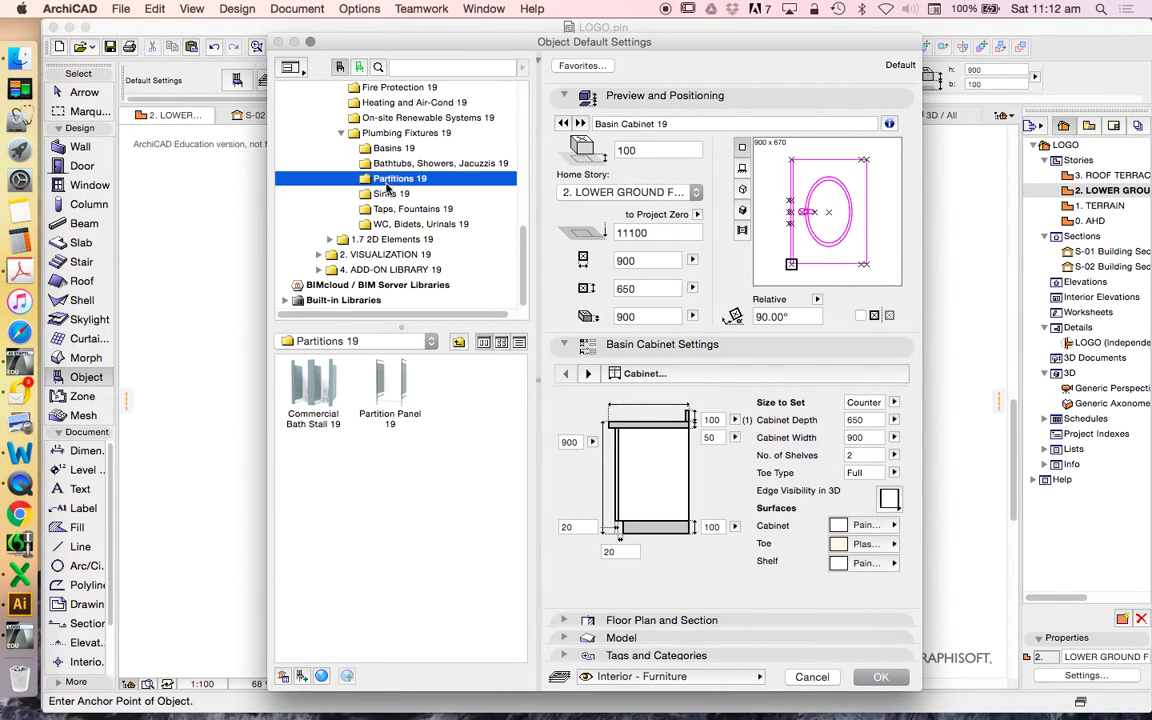
click(390, 163)
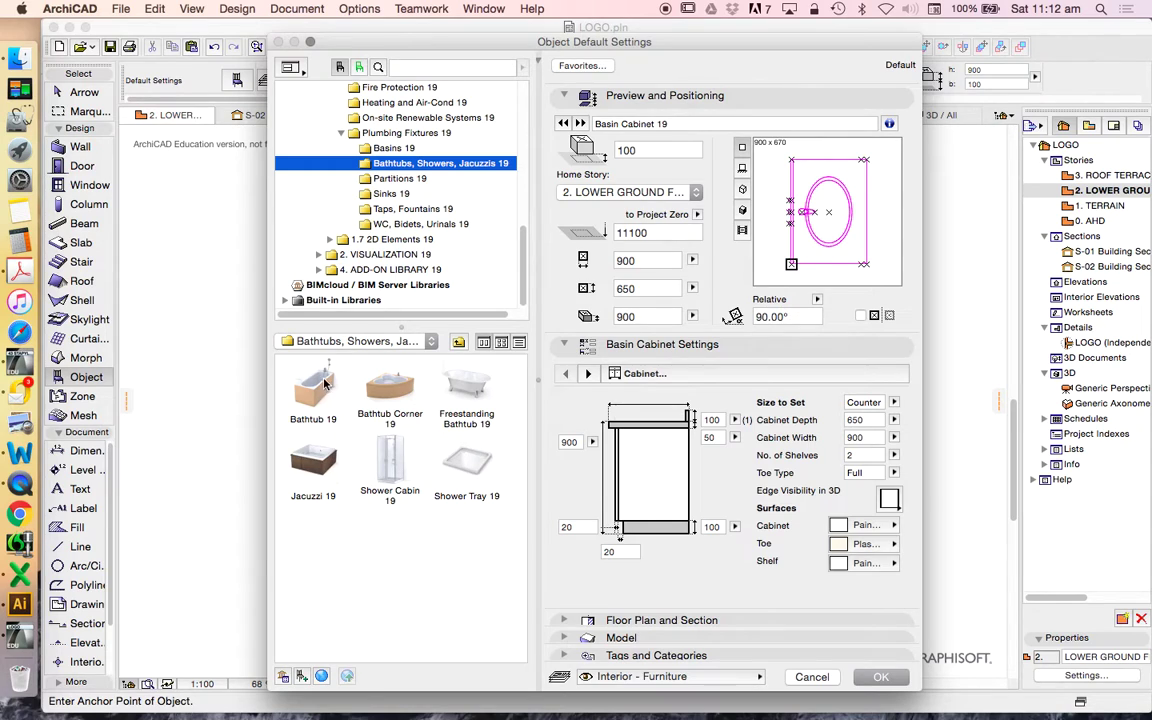
click(314, 387)
click(881, 677)
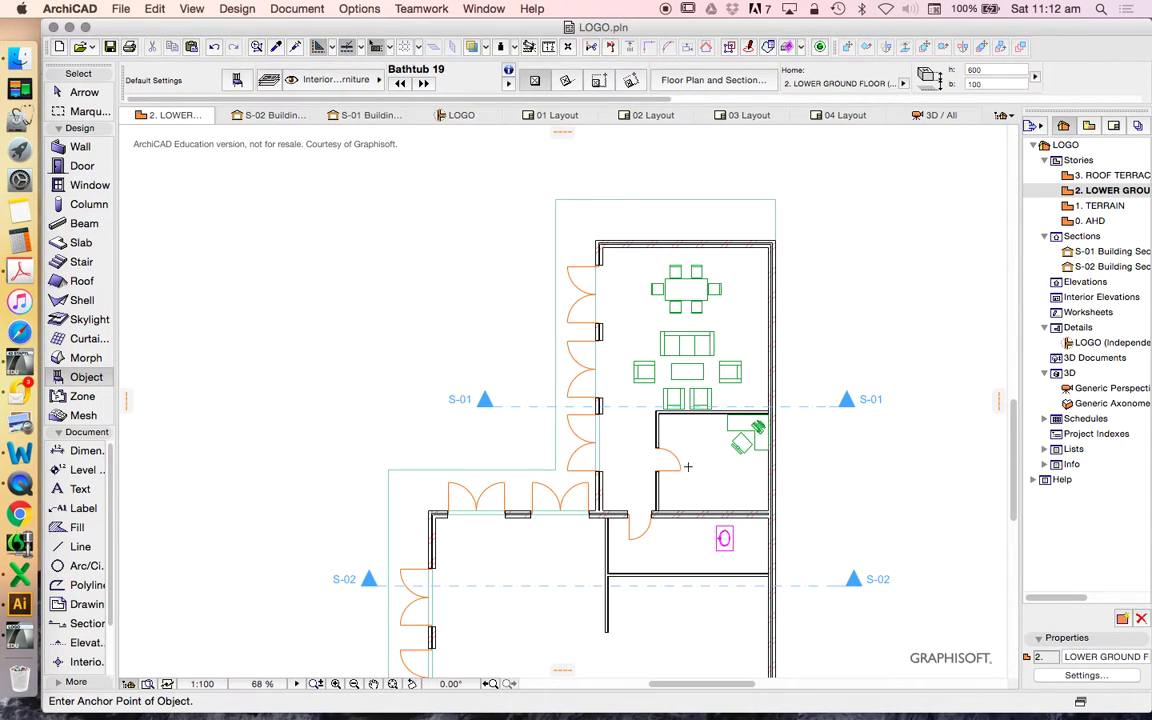
click(681, 561)
Step: Place a WC 19 object from the WC, Bidets, Urinals 19 folder in the bathroom, left of the bathtub
click(237, 81)
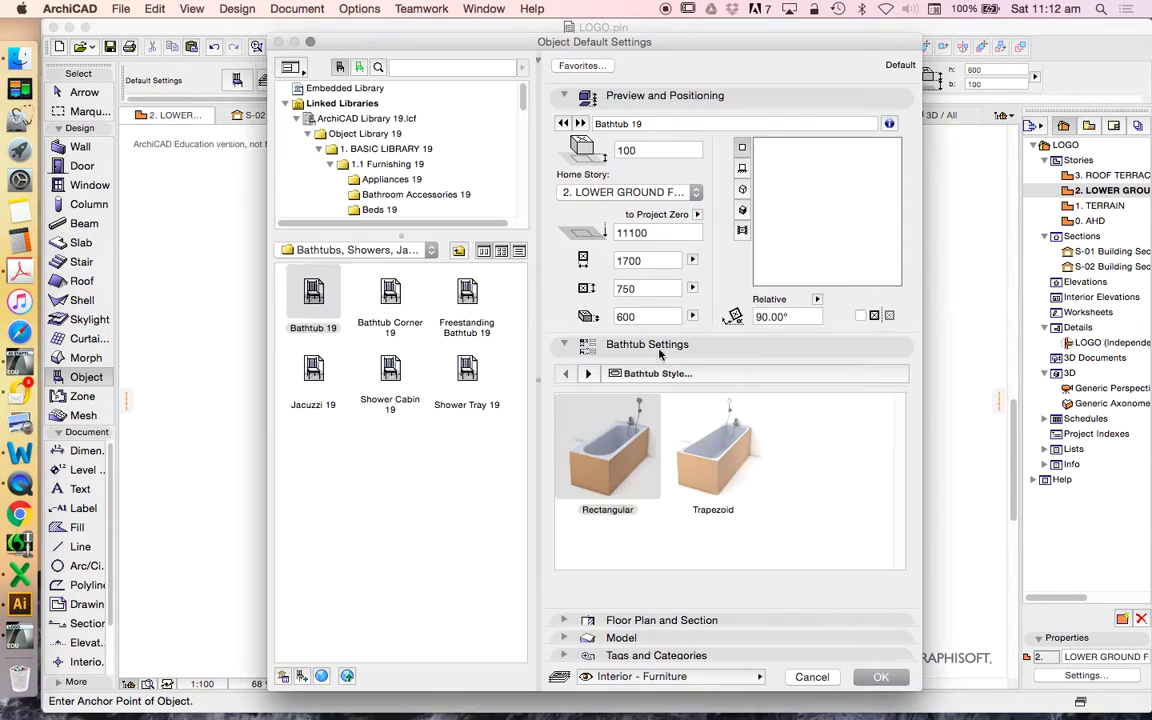
scroll(466, 190, down, 10)
scroll(466, 195, down, 3)
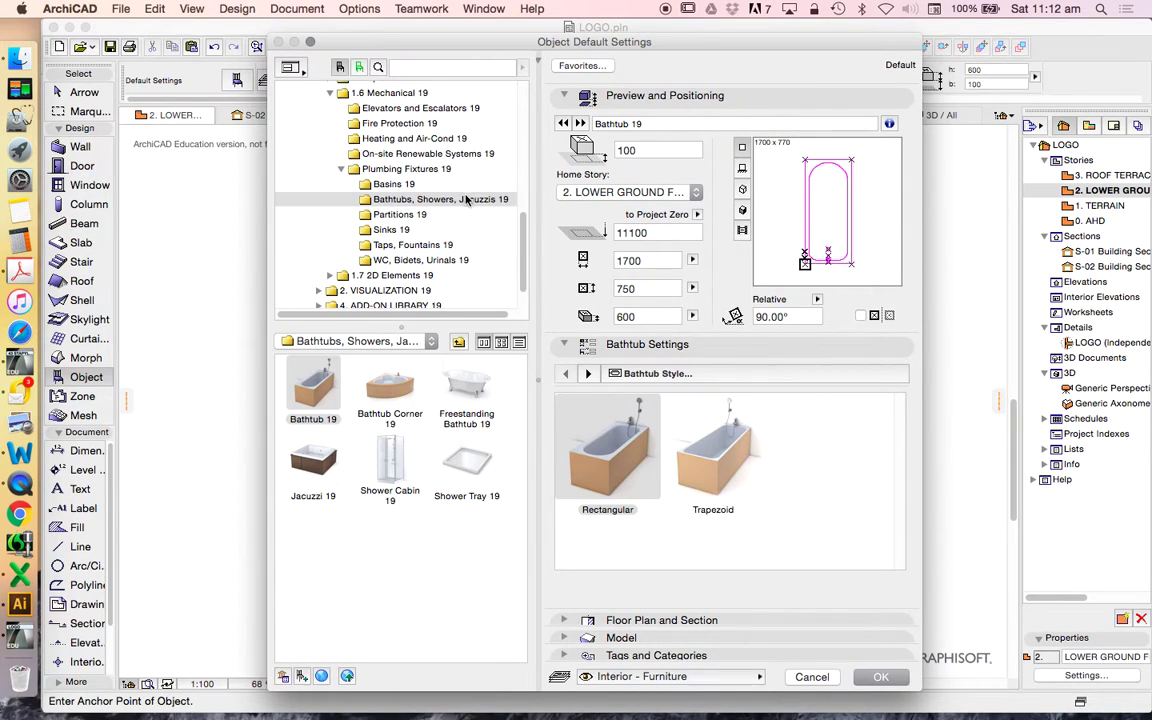
click(400, 261)
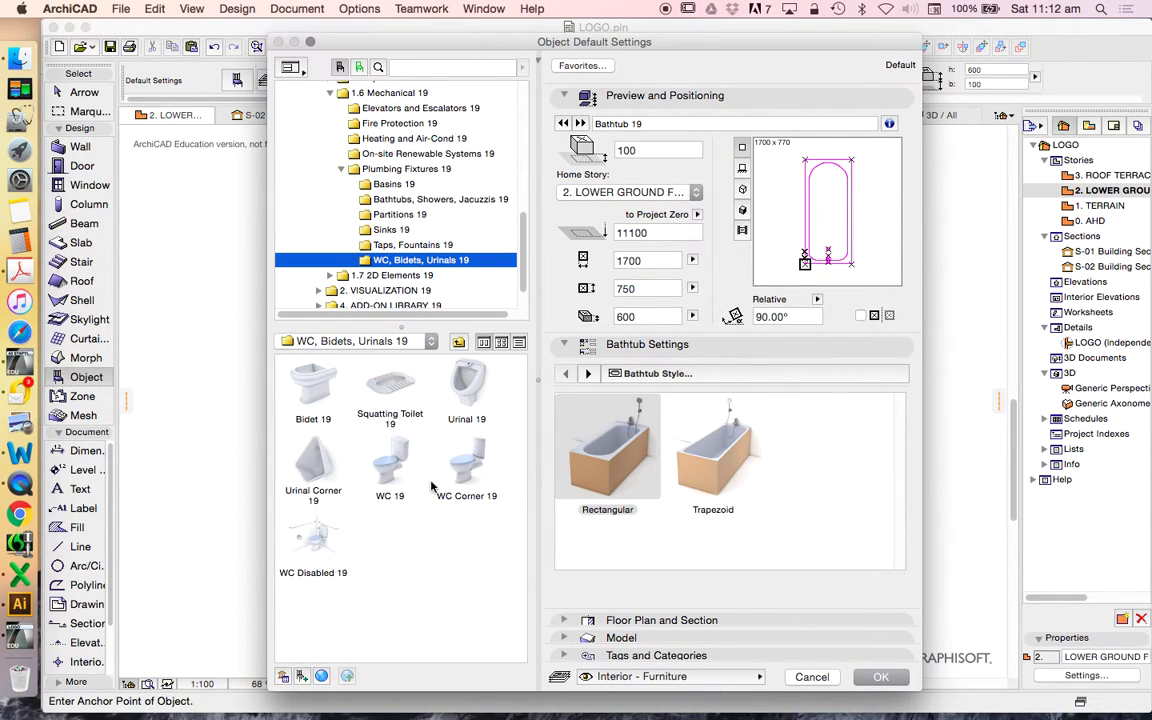
double_click(390, 456)
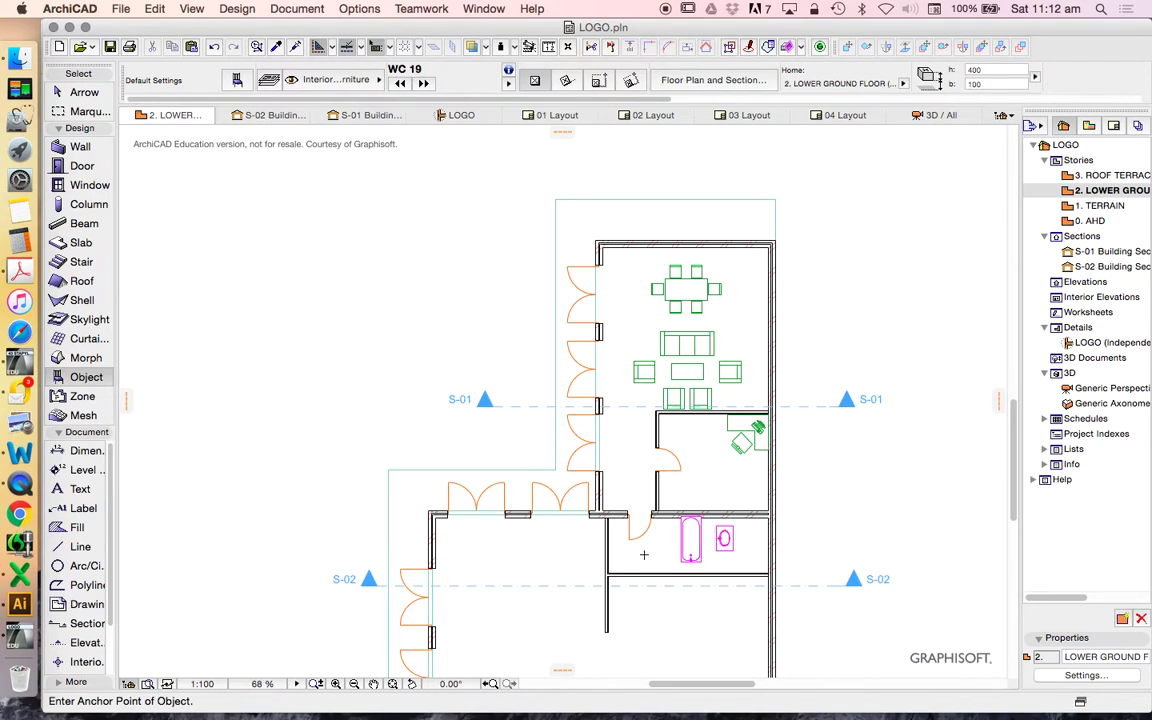
scroll(681, 589, up, 5)
scroll(681, 589, down, 1)
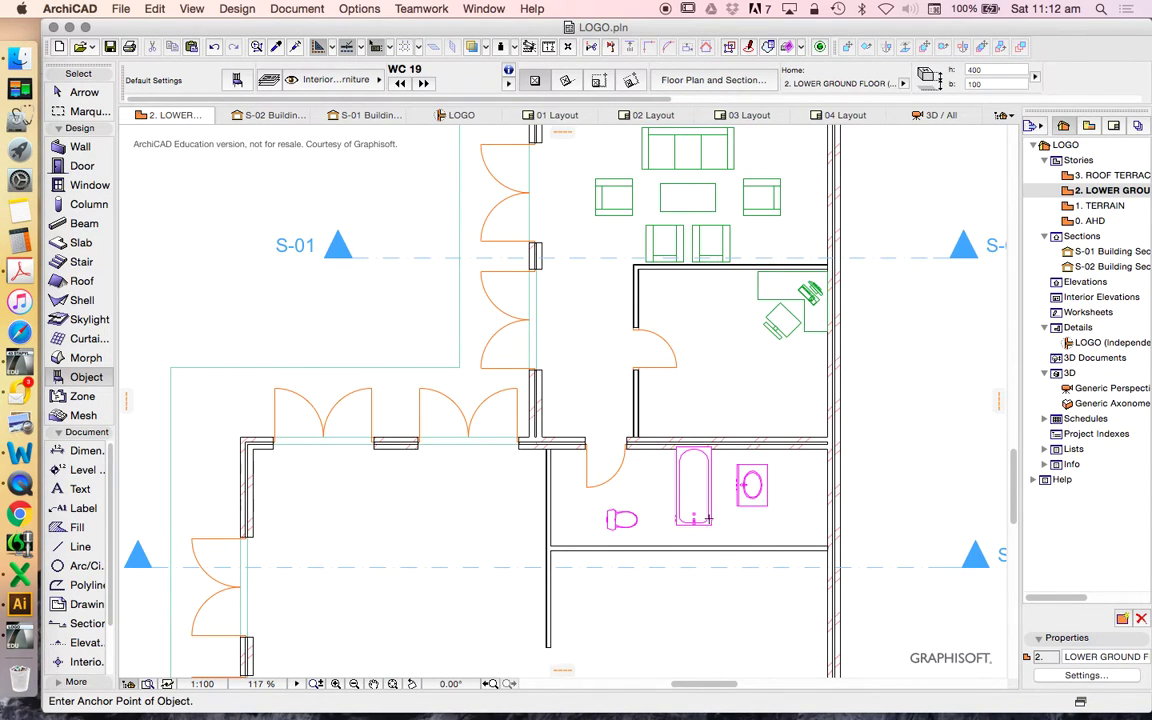
Step: Rotate the bathtub 90° counterclockwise about its tap end so it lies horizontally
click(711, 525)
right_click(713, 528)
mouse_move(787, 641)
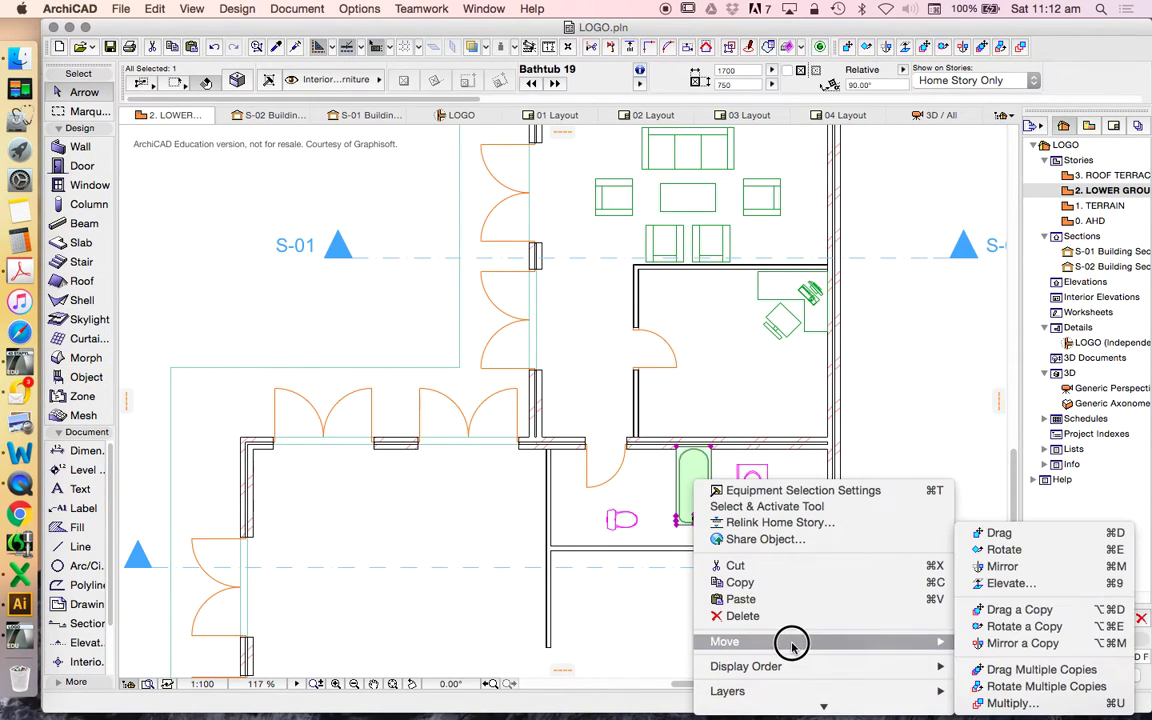
click(1004, 549)
click(697, 513)
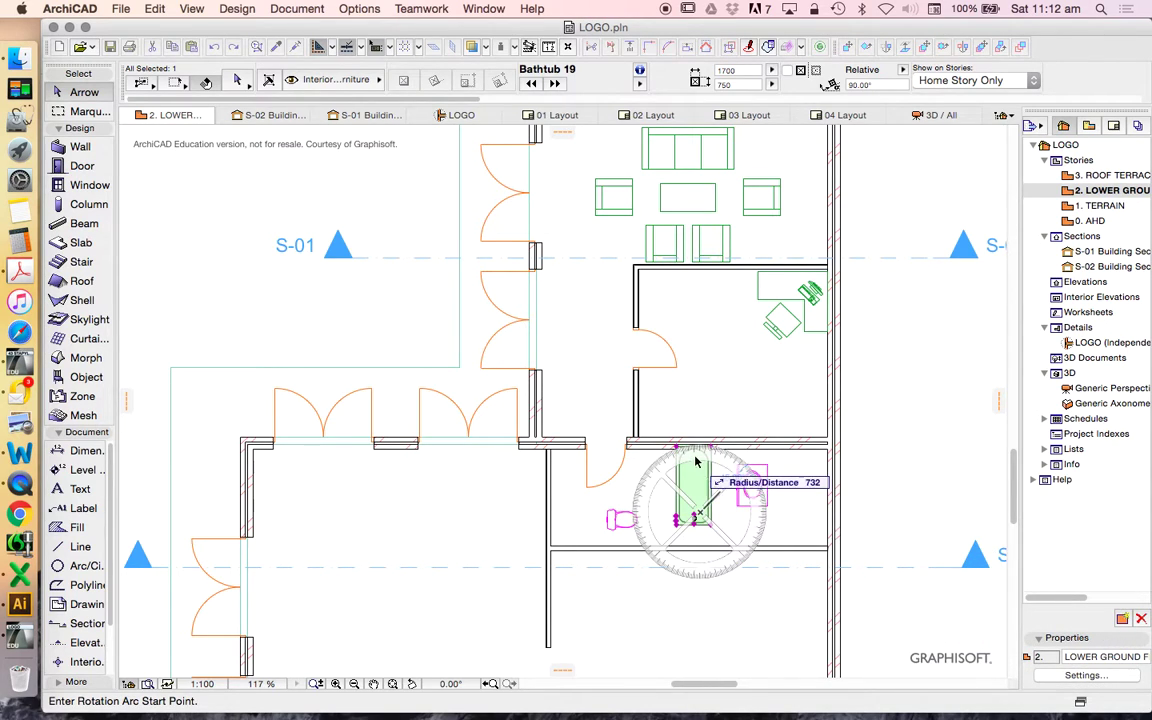
click(700, 372)
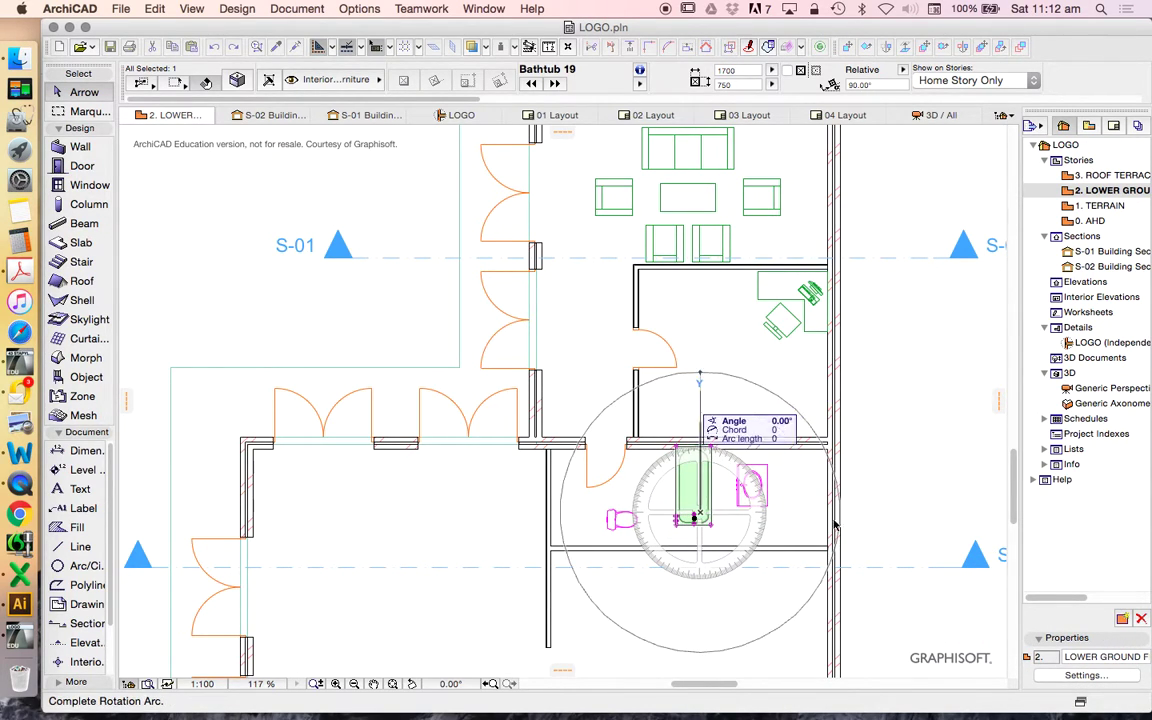
click(527, 500)
Step: Move the bathtub by its lower right corner into the bathroom's lower right corner
right_click(865, 409)
mouse_move(860, 560)
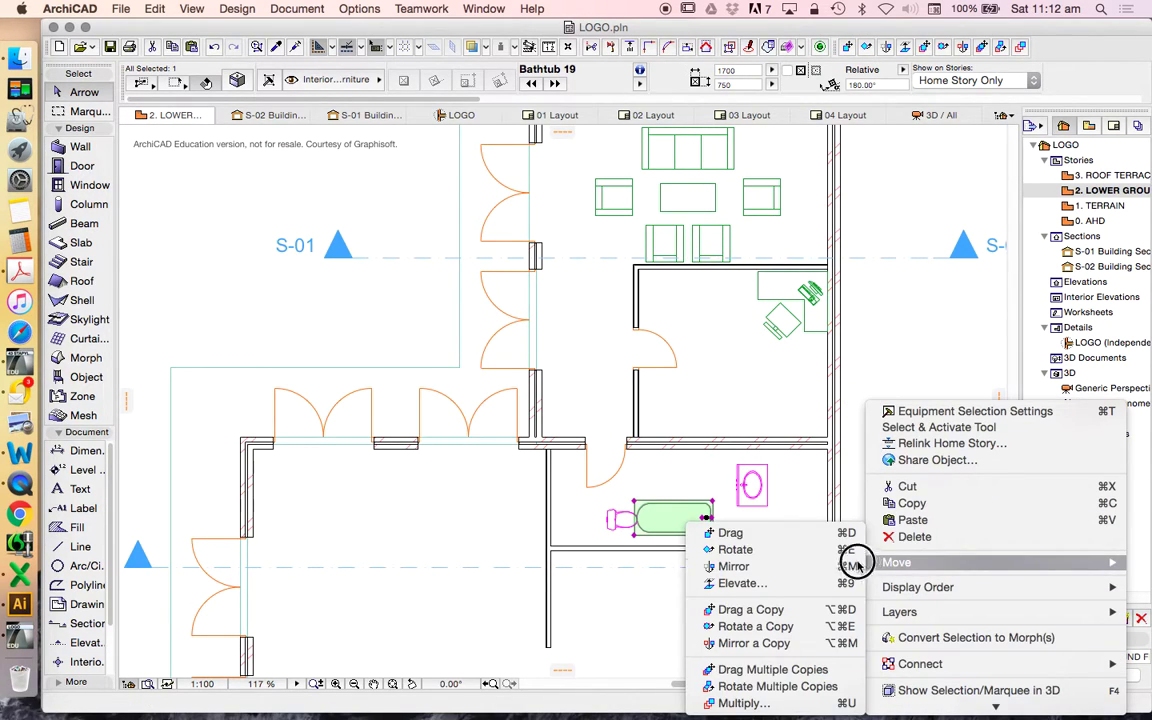
click(783, 533)
click(707, 517)
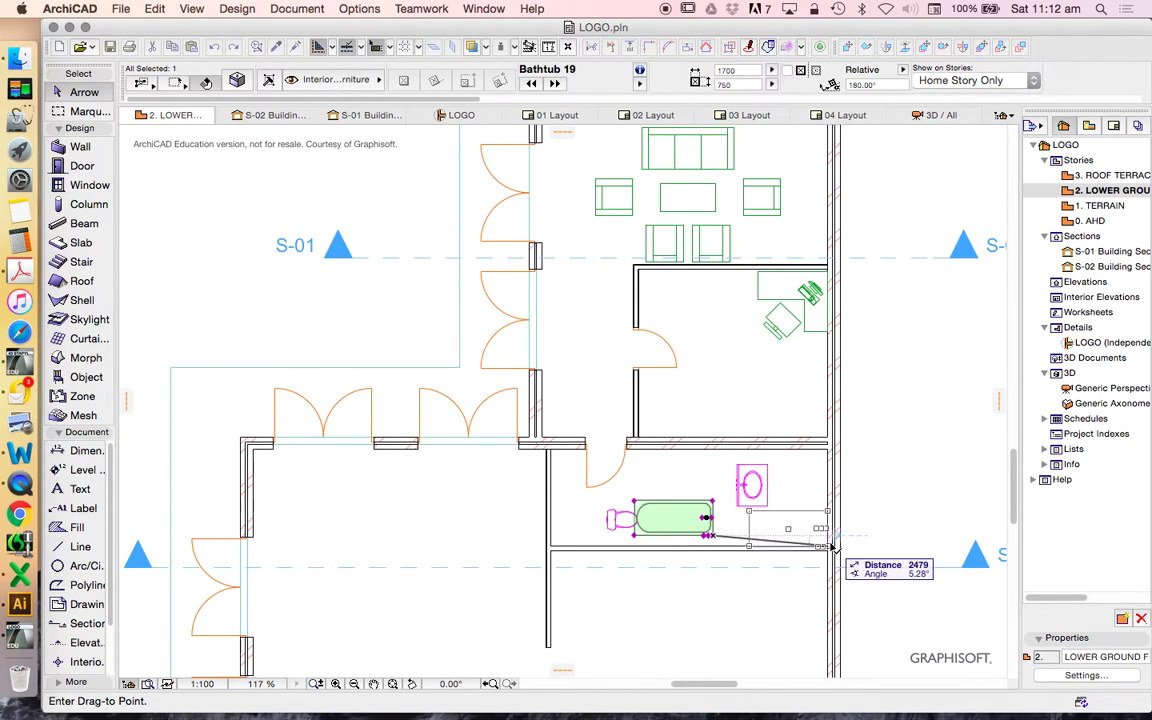
click(821, 528)
click(877, 503)
scroll(761, 404, down, 2)
scroll(759, 454, up, 4)
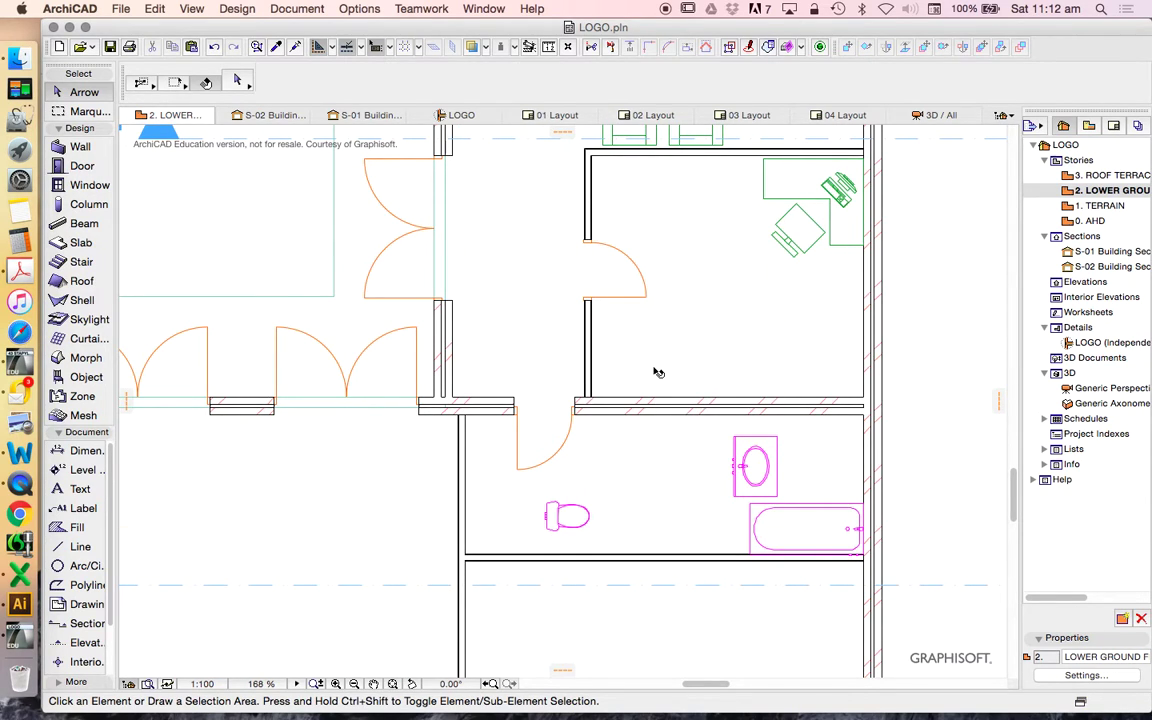
Step: Move the bathtub left by about its own length so it sits below and left of the basin cabinet
drag(752, 510, 642, 510)
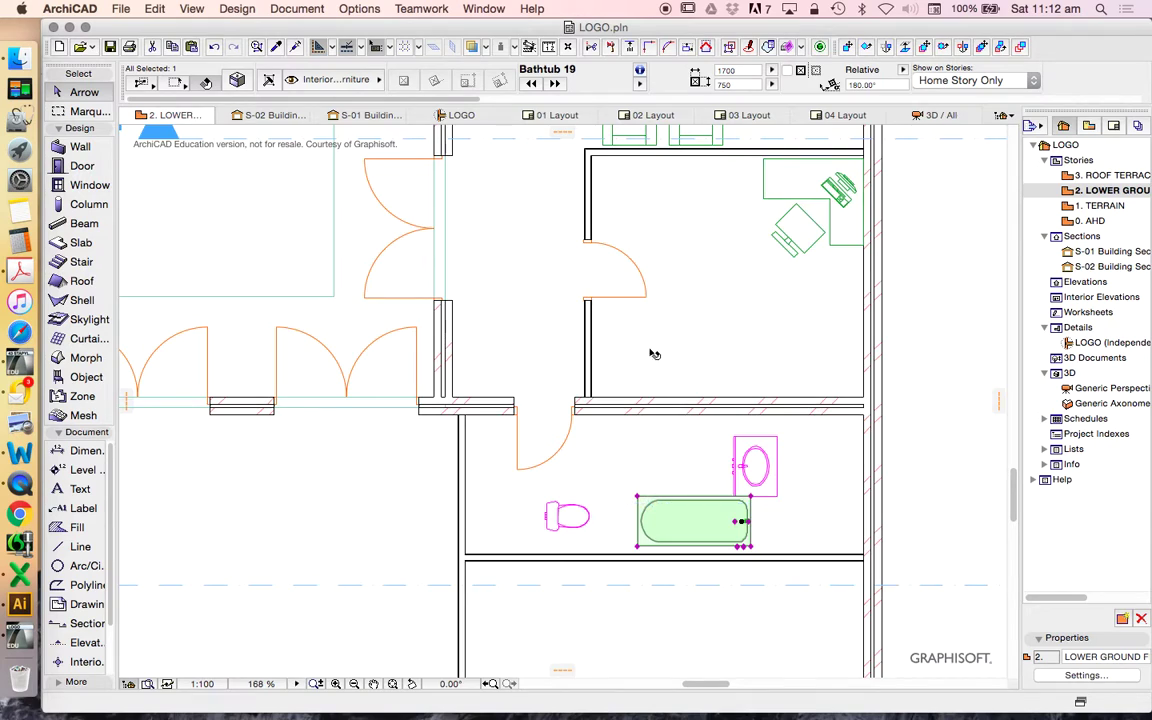
scroll(651, 355, down, 5)
click(887, 228)
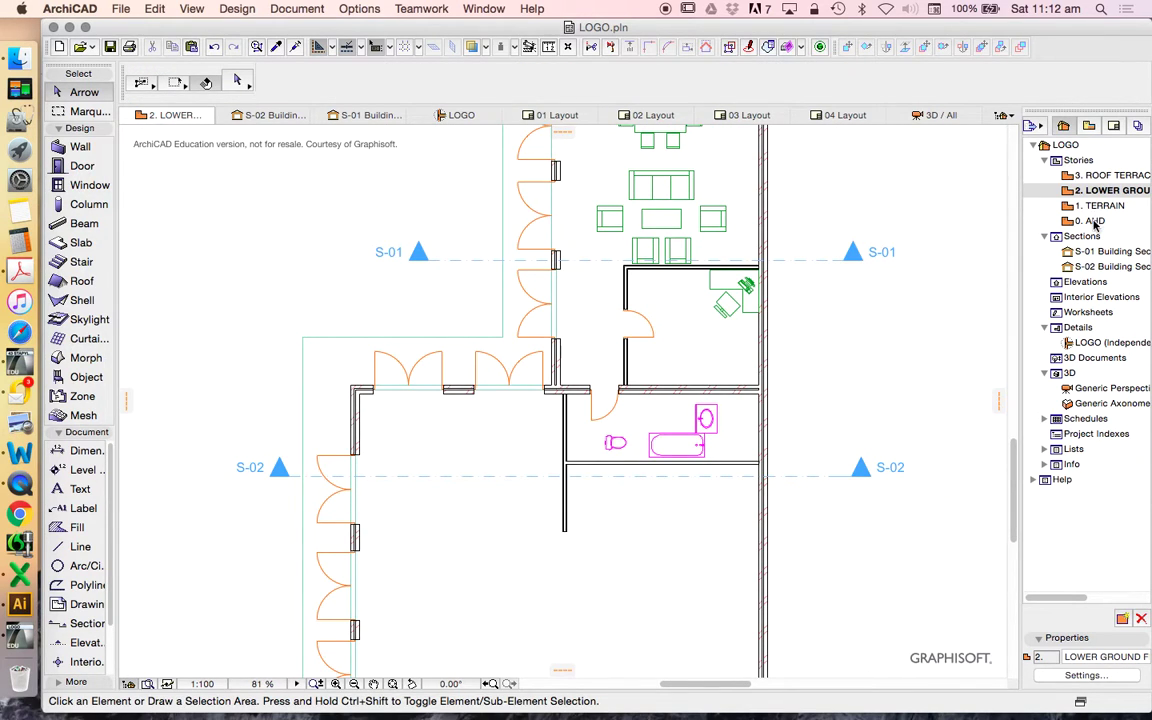
Step: Check the office bath layout on the reference plan of the 0. AHD story and return to the lower ground floor plan
double_click(1093, 221)
scroll(738, 476, down, 4)
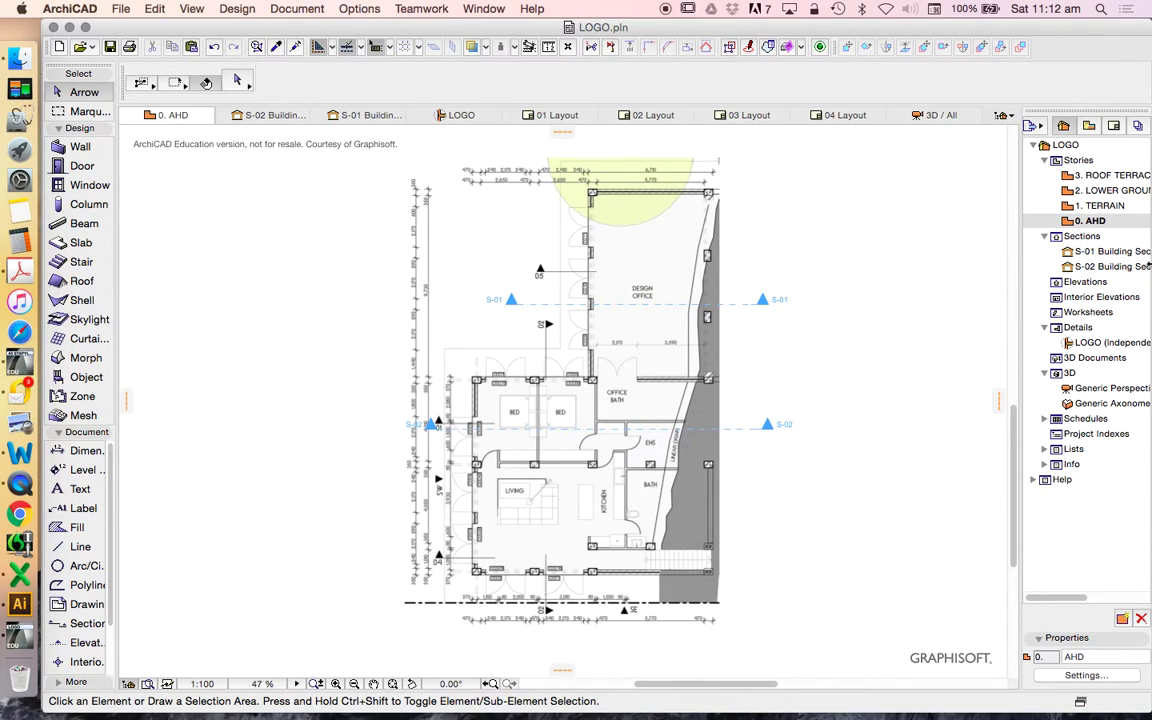
scroll(650, 400, up, 4)
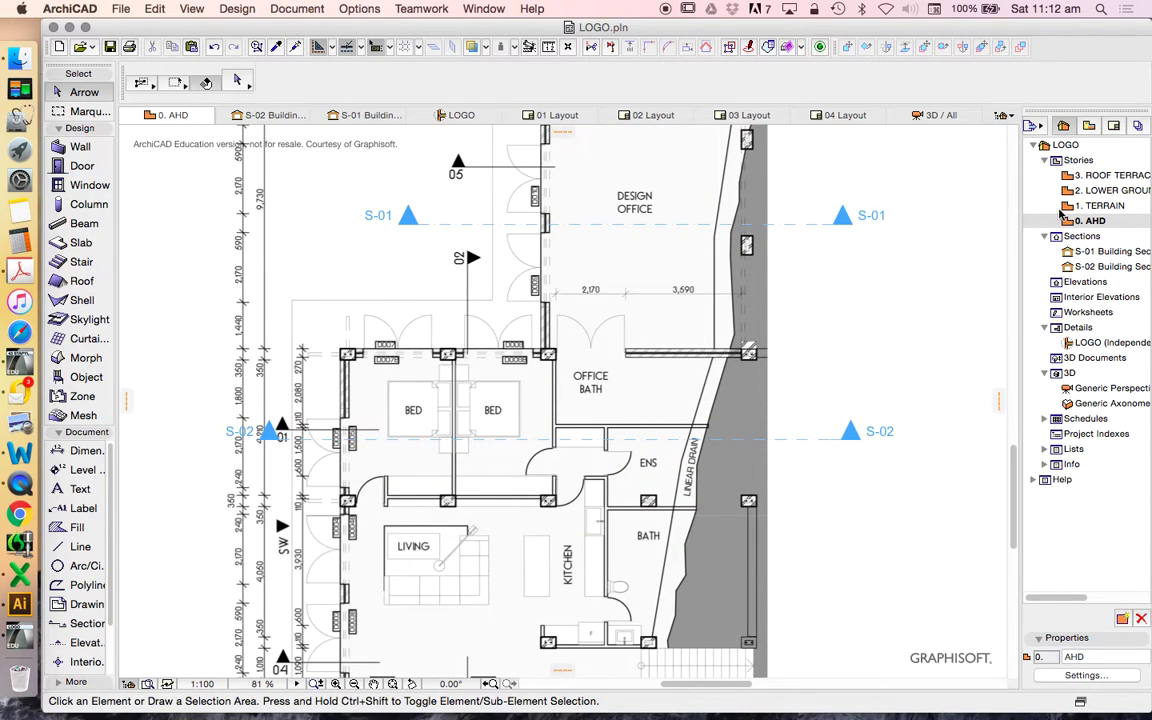
double_click(1090, 193)
scroll(643, 390, up, 1)
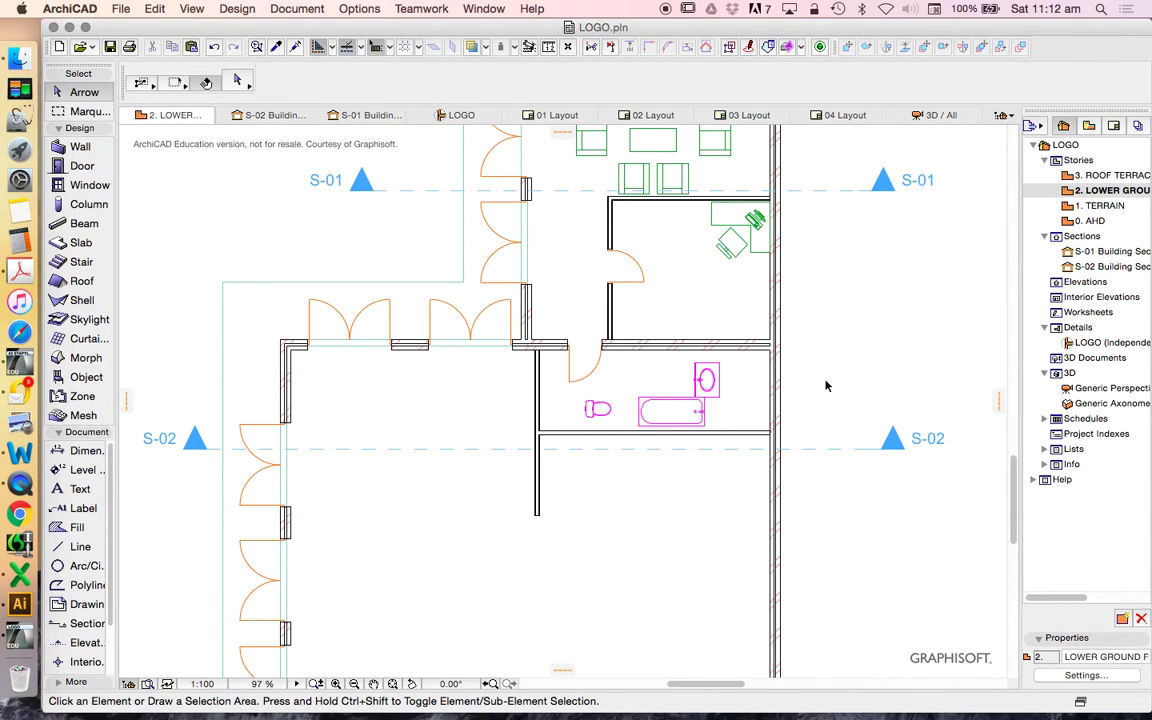
scroll(735, 435, down, 5)
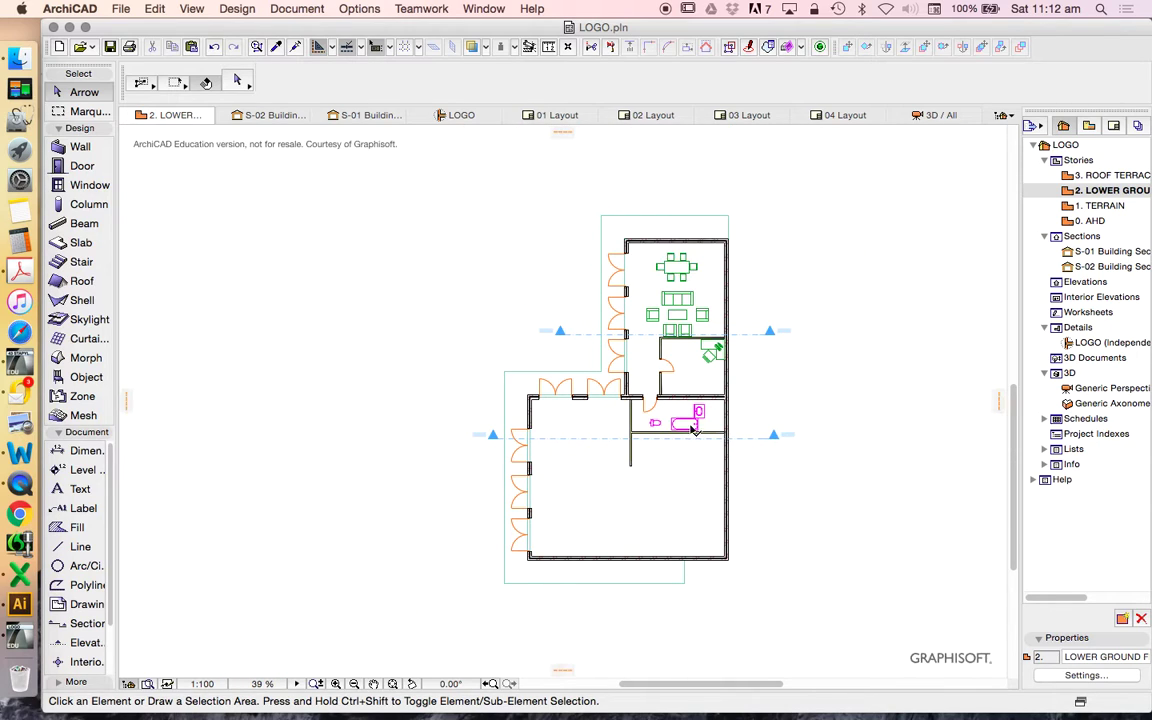
scroll(700, 430, up, 4)
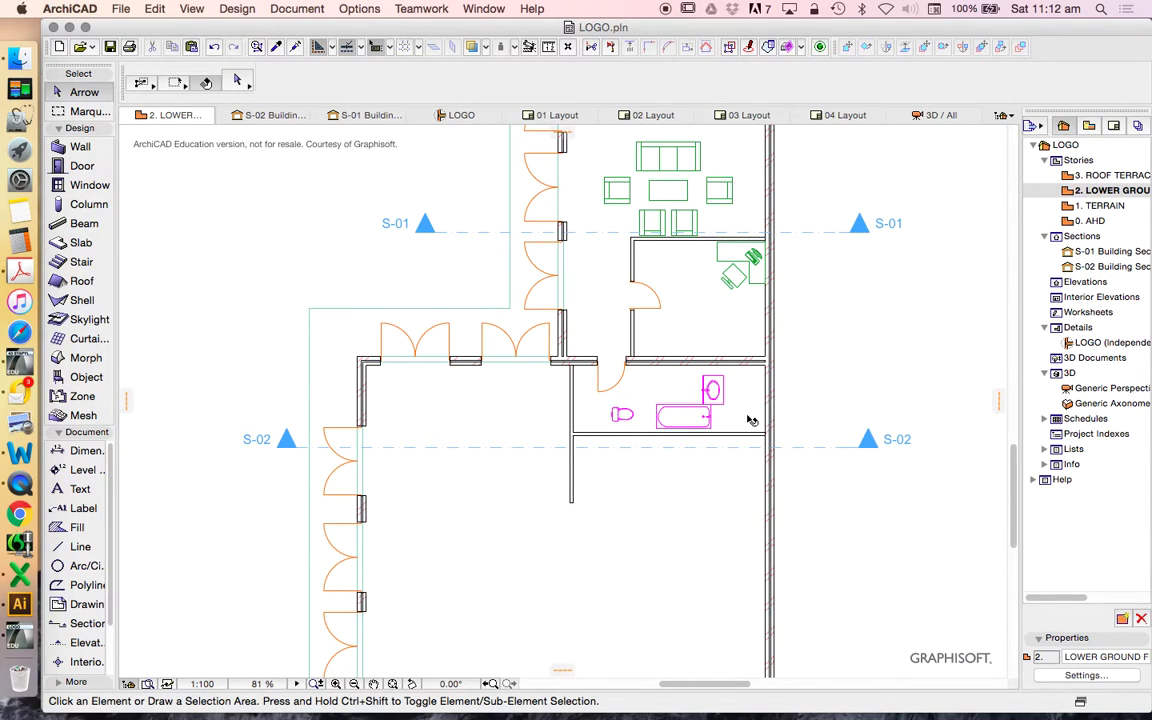
Step: On the 0. AHD story, draw a green drafting line along the sloping rock edge from the building's upper right corner past its lower wall
scroll(690, 440, down, 4)
scroll(706, 380, up, 1)
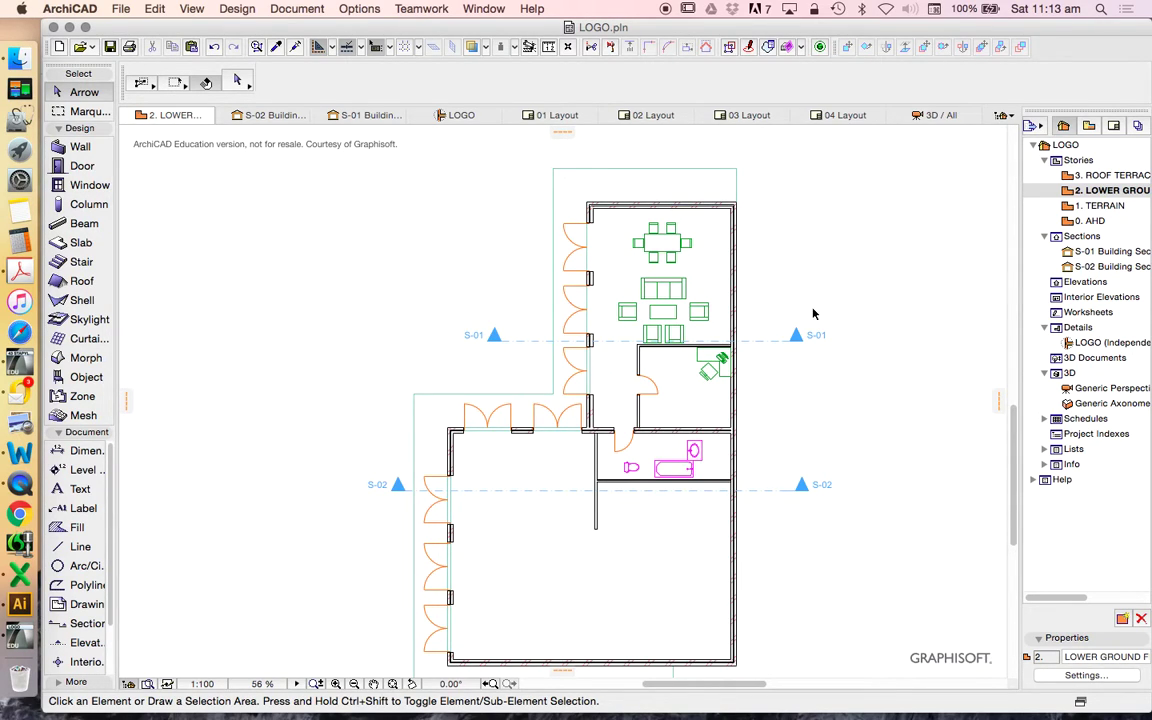
double_click(1075, 222)
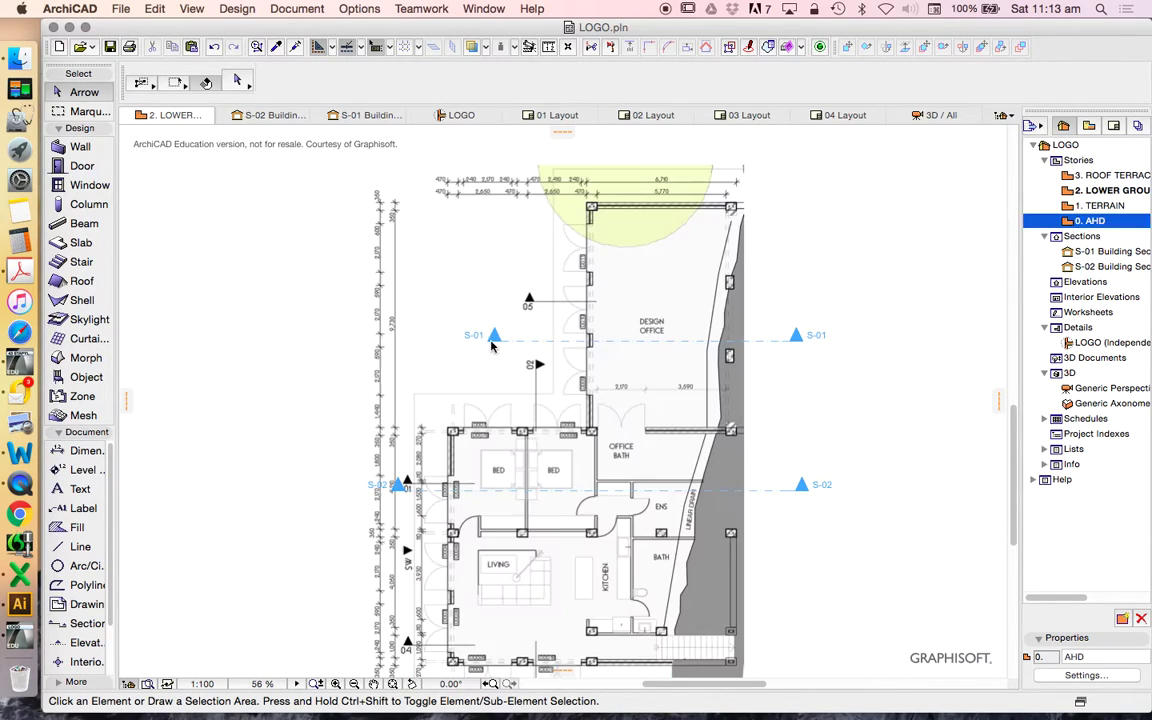
scroll(510, 310, down, 2)
click(94, 546)
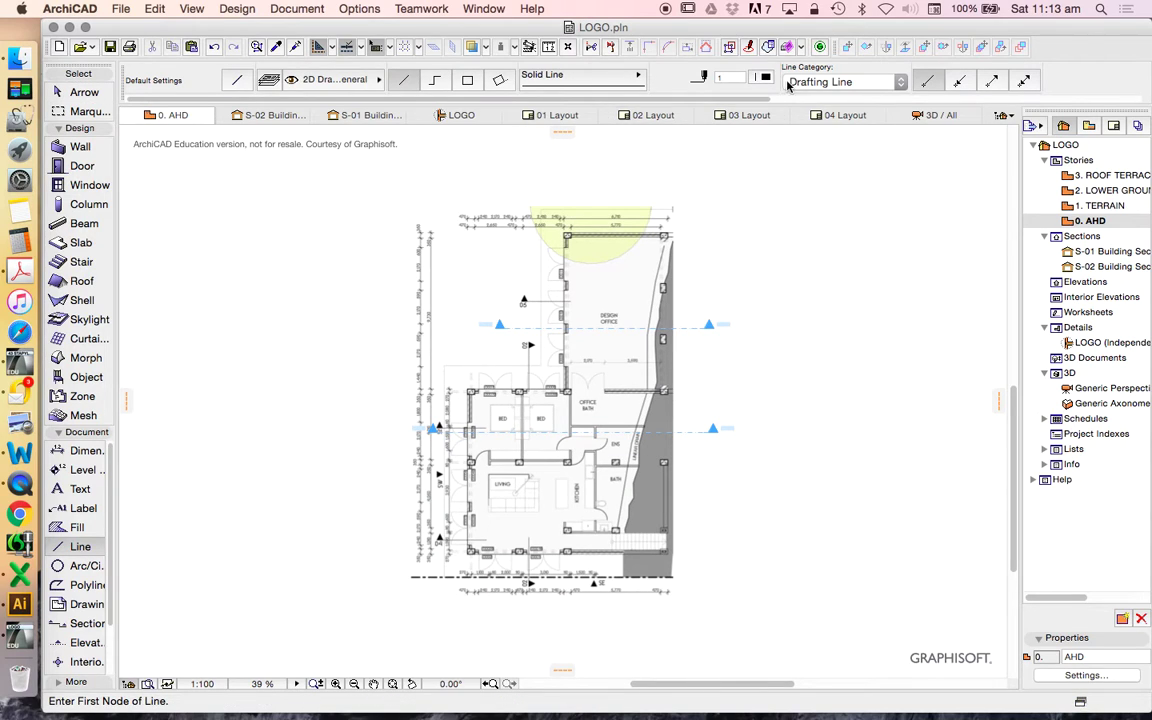
click(765, 77)
click(818, 108)
click(671, 237)
click(622, 586)
key(Escape)
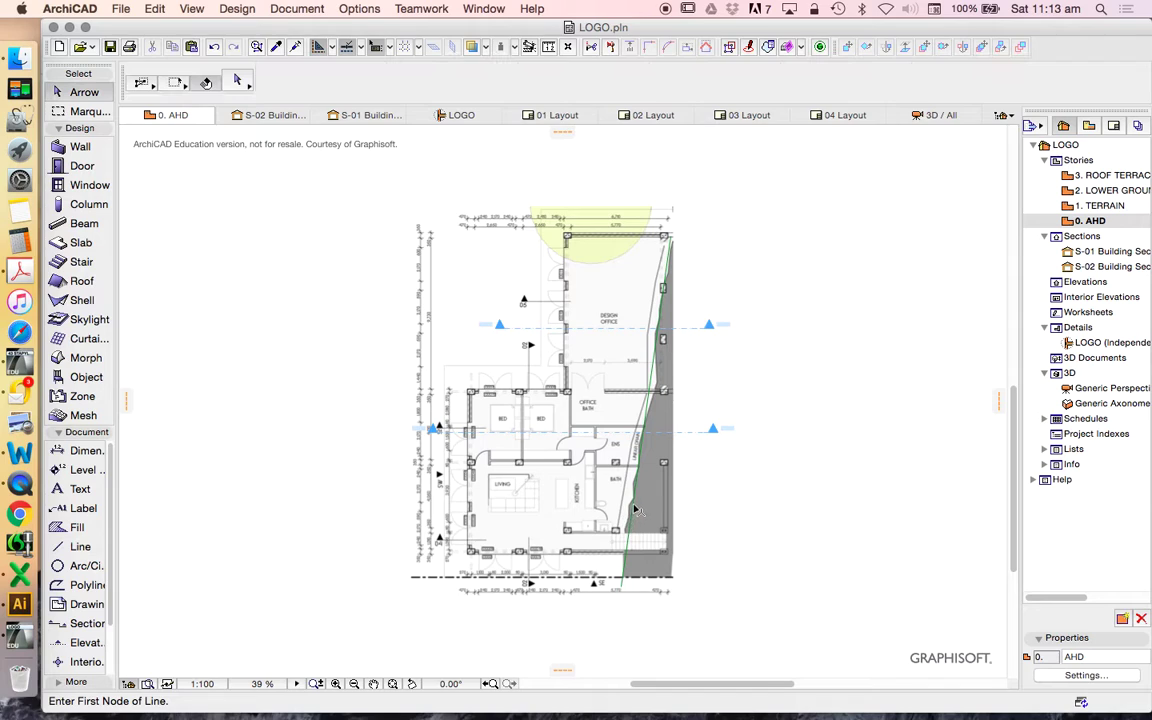
Step: Copy the green rock-edge line and paste it in the same position on the 2. LOWER GROUND story
click(634, 510)
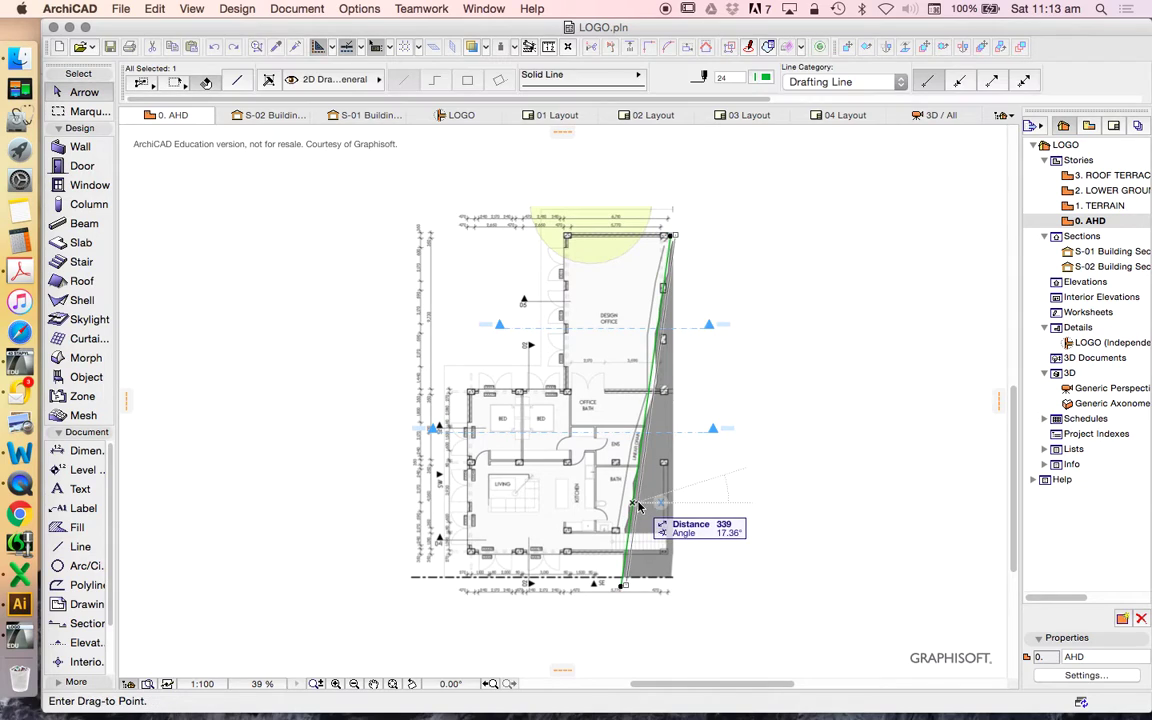
click(757, 480)
double_click(1010, 190)
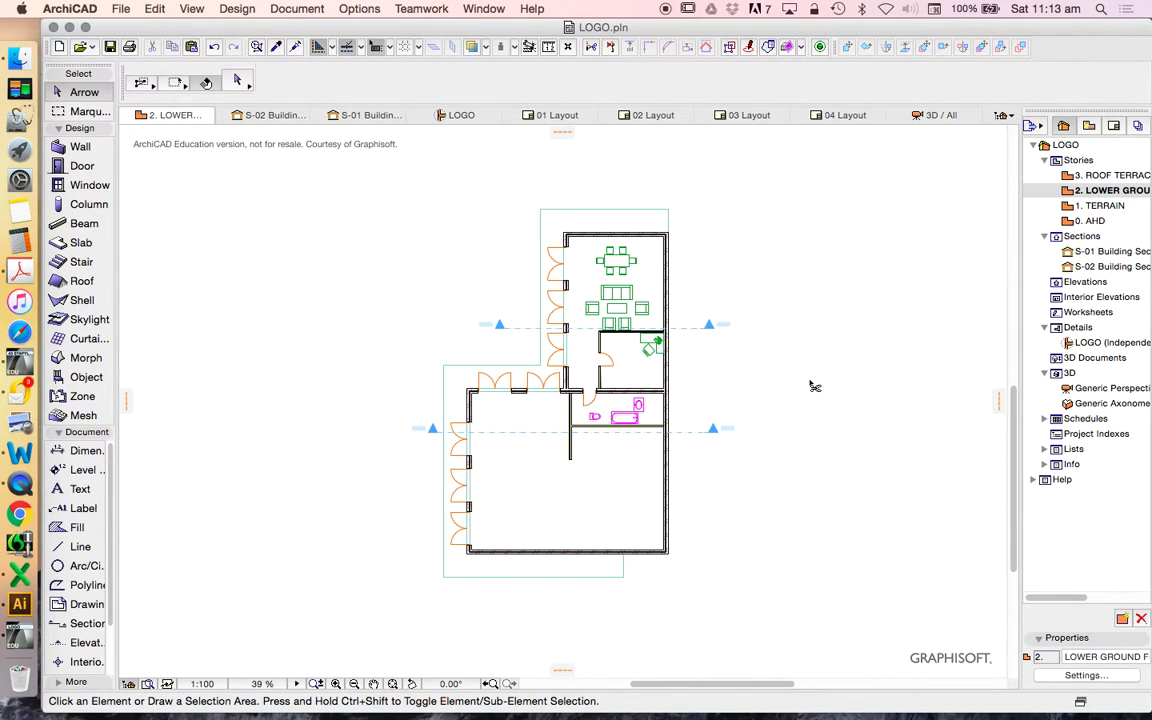
key(super+v)
Step: Move the bathroom's basin cabinet left by about the bathtub's length, clear of the pasted rock-edge line
scroll(640, 478, up, 5)
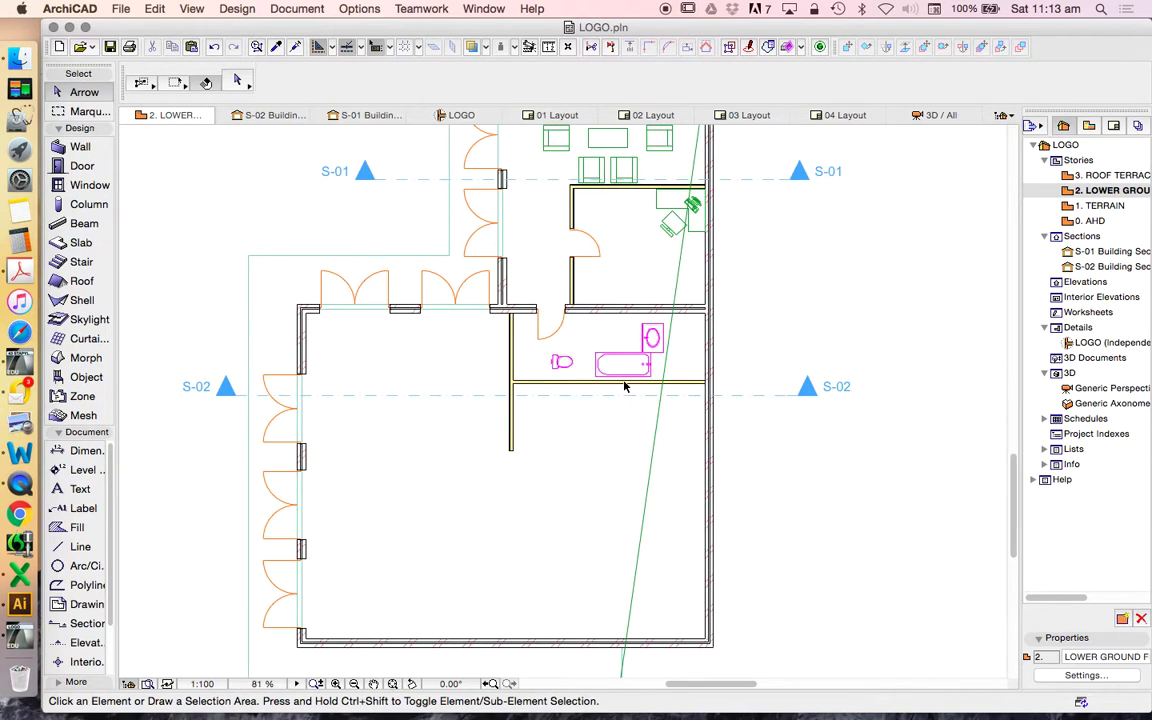
scroll(492, 411, down, 3)
scroll(546, 372, up, 5)
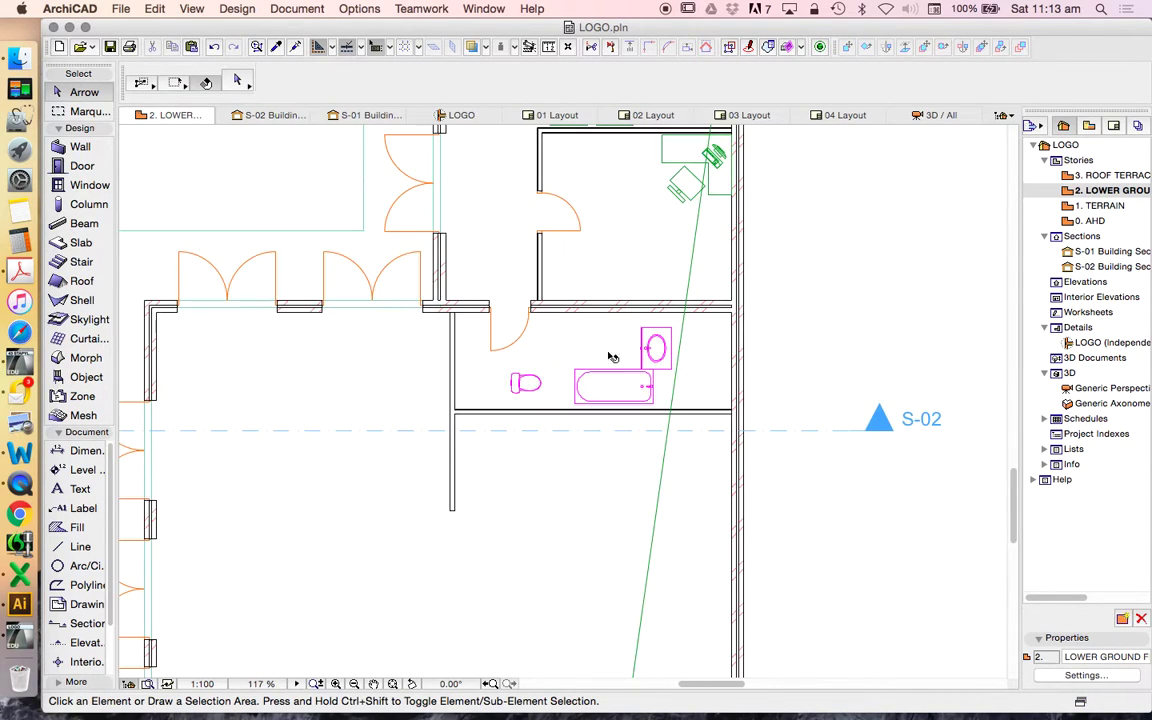
drag(641, 328, 561, 325)
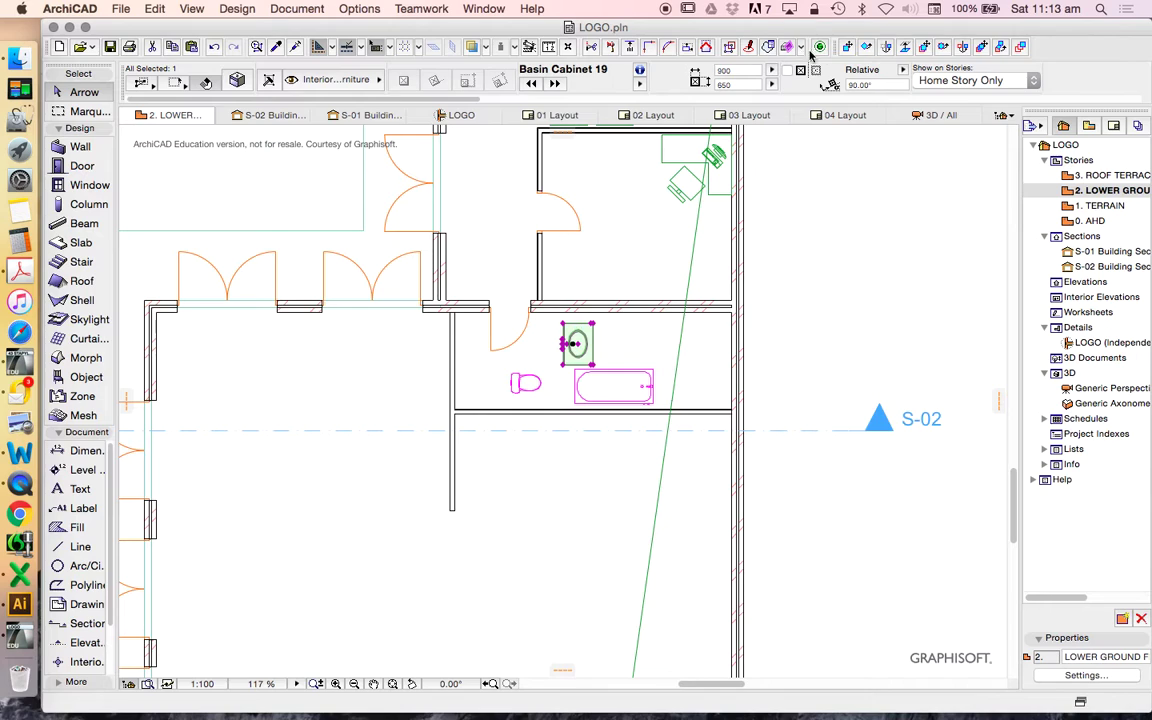
Step: Rotate the basin cabinet 90° counterclockwise about the middle of its lower edge so its back faces the bathroom's lower wall
click(871, 47)
click(577, 361)
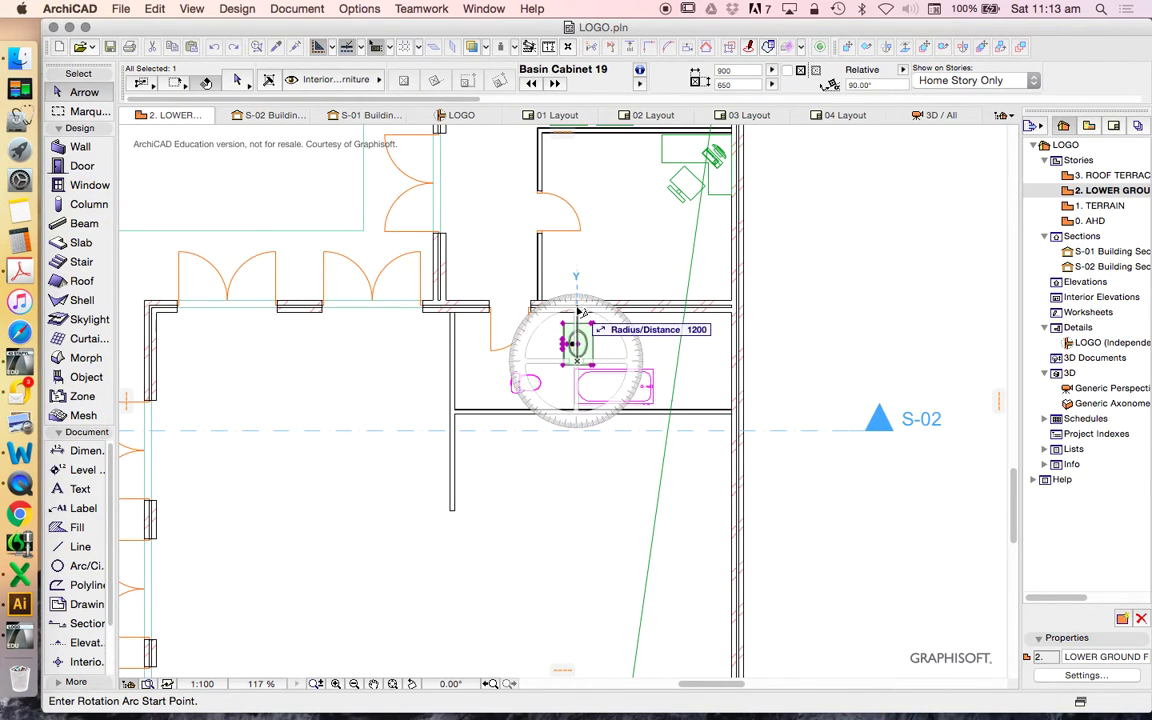
click(577, 305)
click(573, 381)
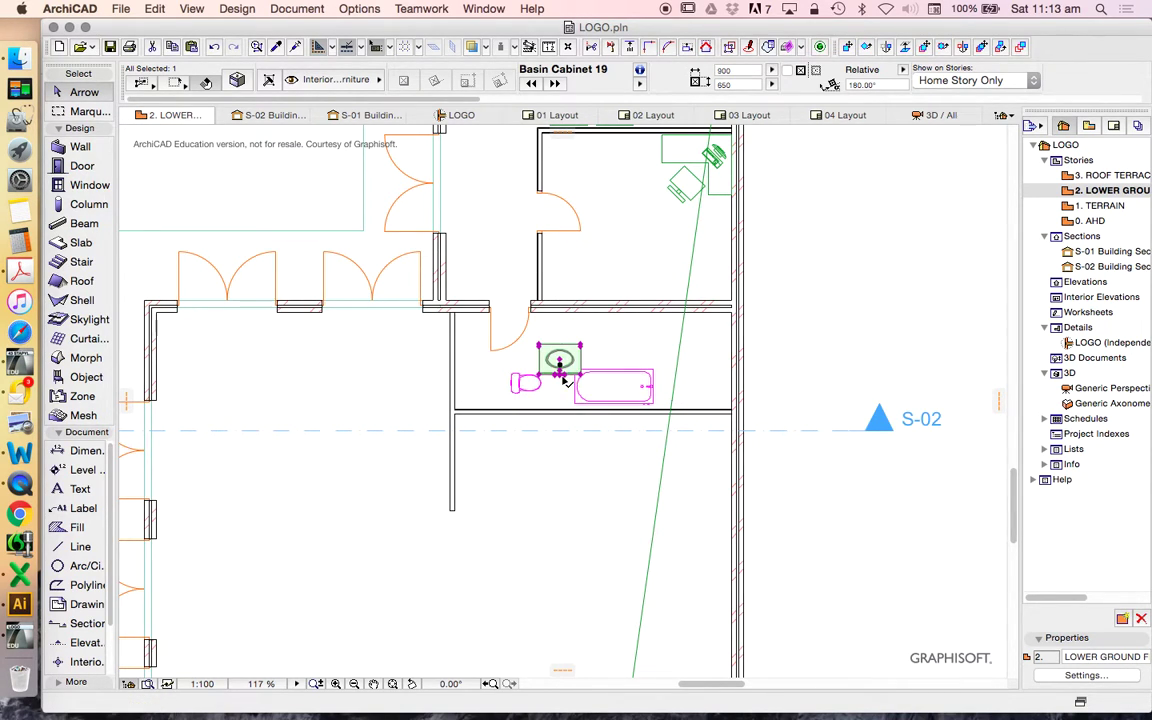
Step: Move the basin cabinet by its lower left corner into the bathroom's lower left corner
drag(562, 376, 482, 394)
key(Escape)
click(843, 46)
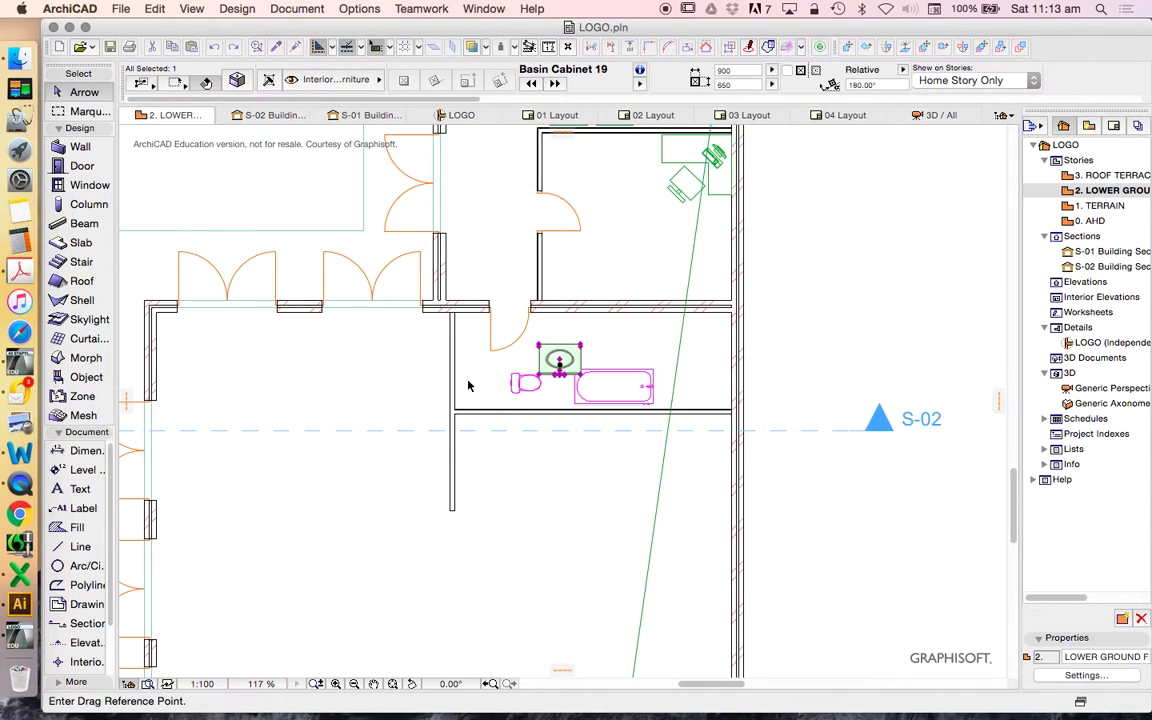
click(539, 375)
click(455, 410)
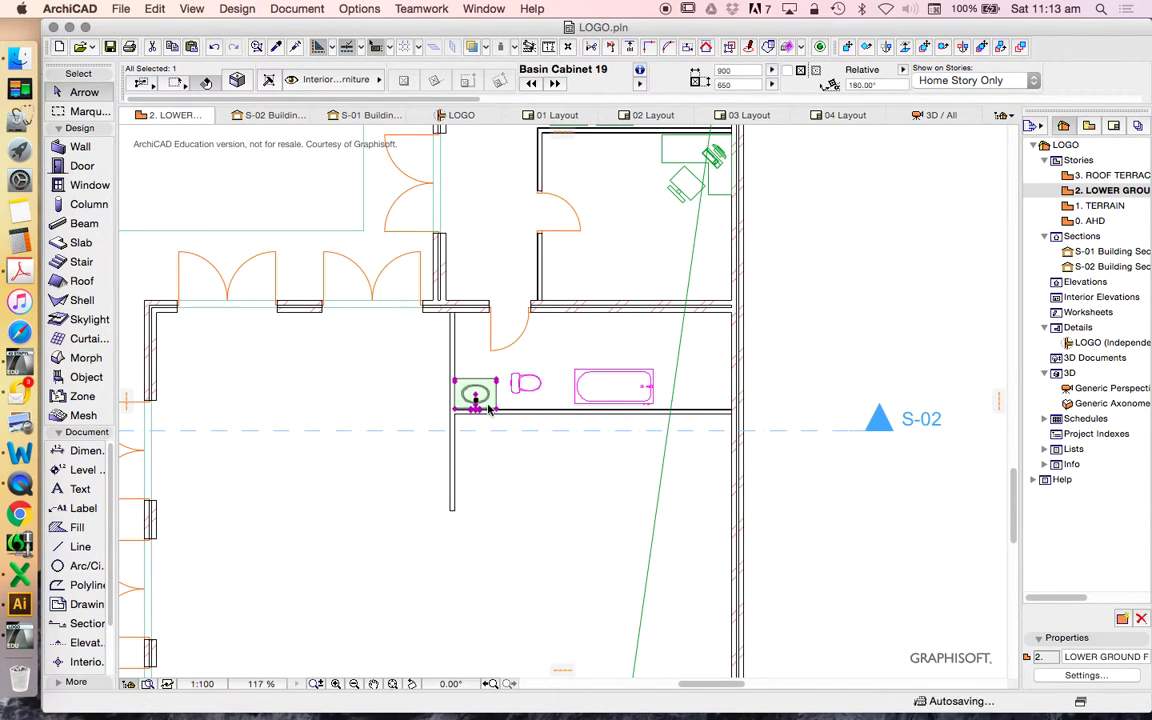
Step: Rotate the WC 90° counterclockwise about the middle of its back so it faces up the plan
click(515, 382)
right_click(514, 381)
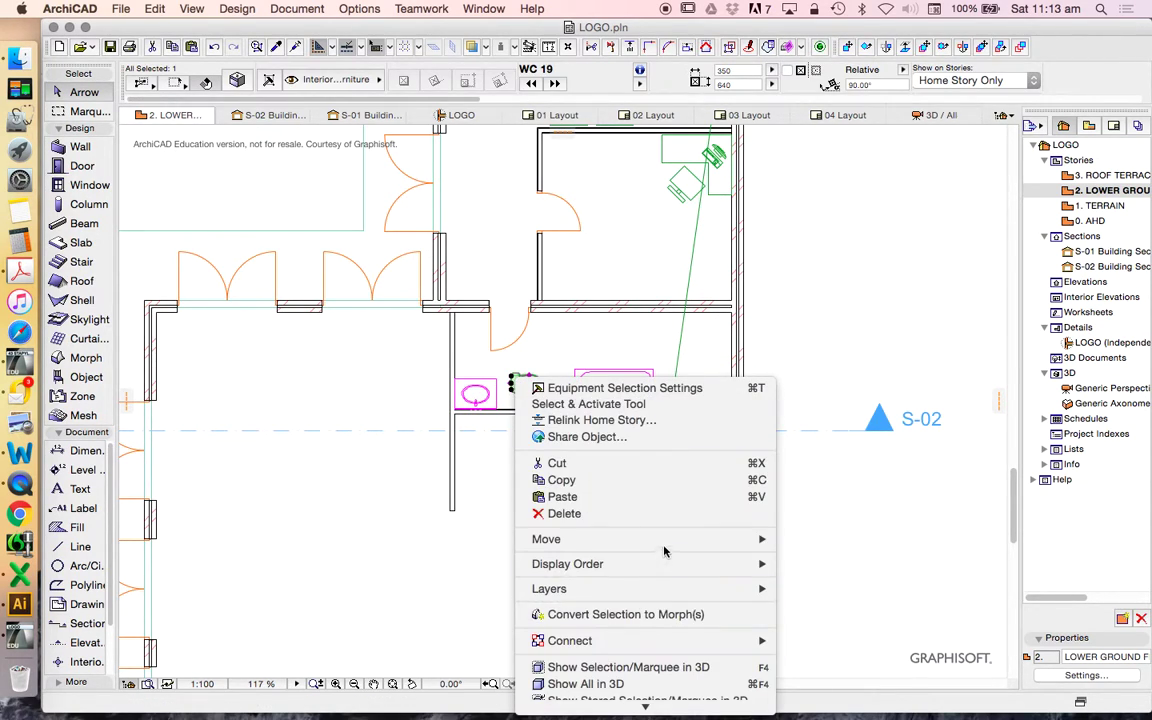
mouse_move(700, 539)
click(828, 550)
click(511, 383)
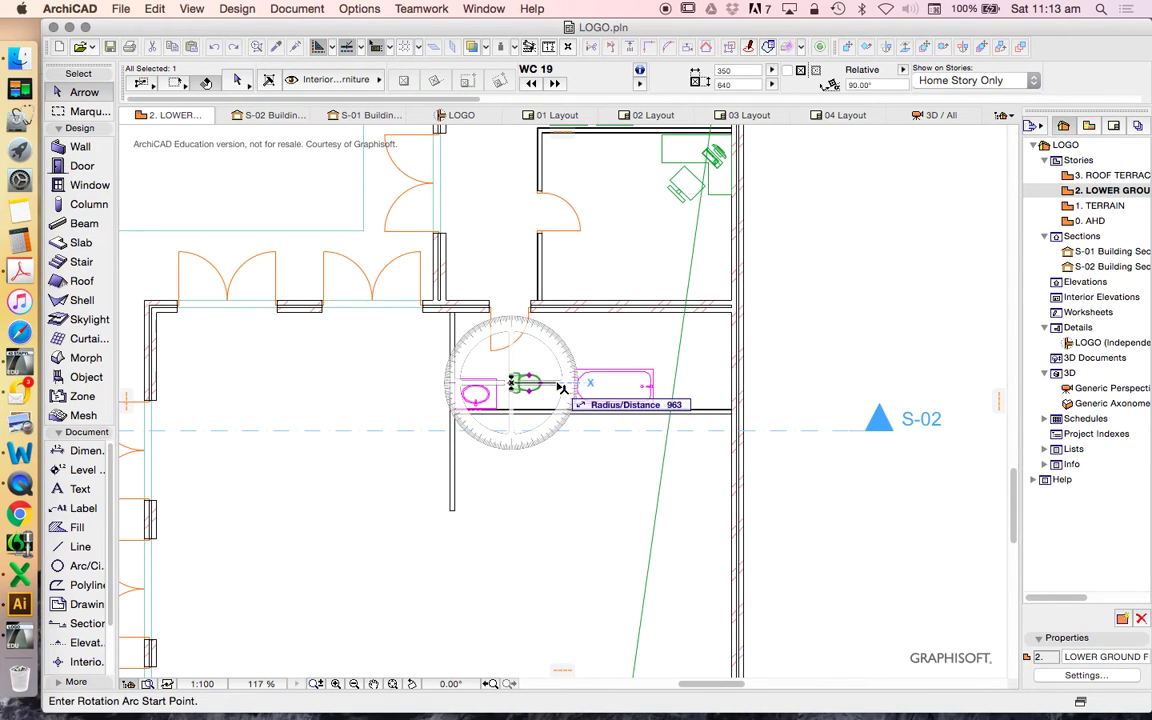
click(530, 386)
click(514, 310)
Step: Move the WC down against the bathroom's lower wall, between the basin cabinet and the bathtub
right_click(820, 292)
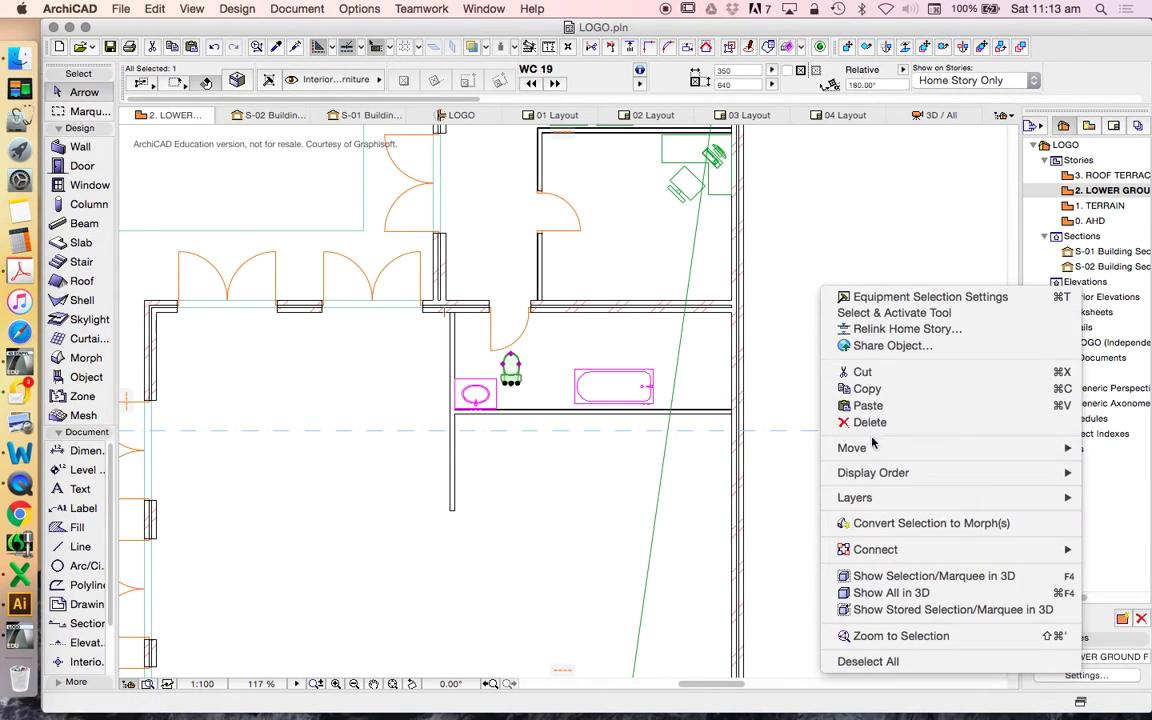
mouse_move(860, 447)
click(774, 447)
click(511, 383)
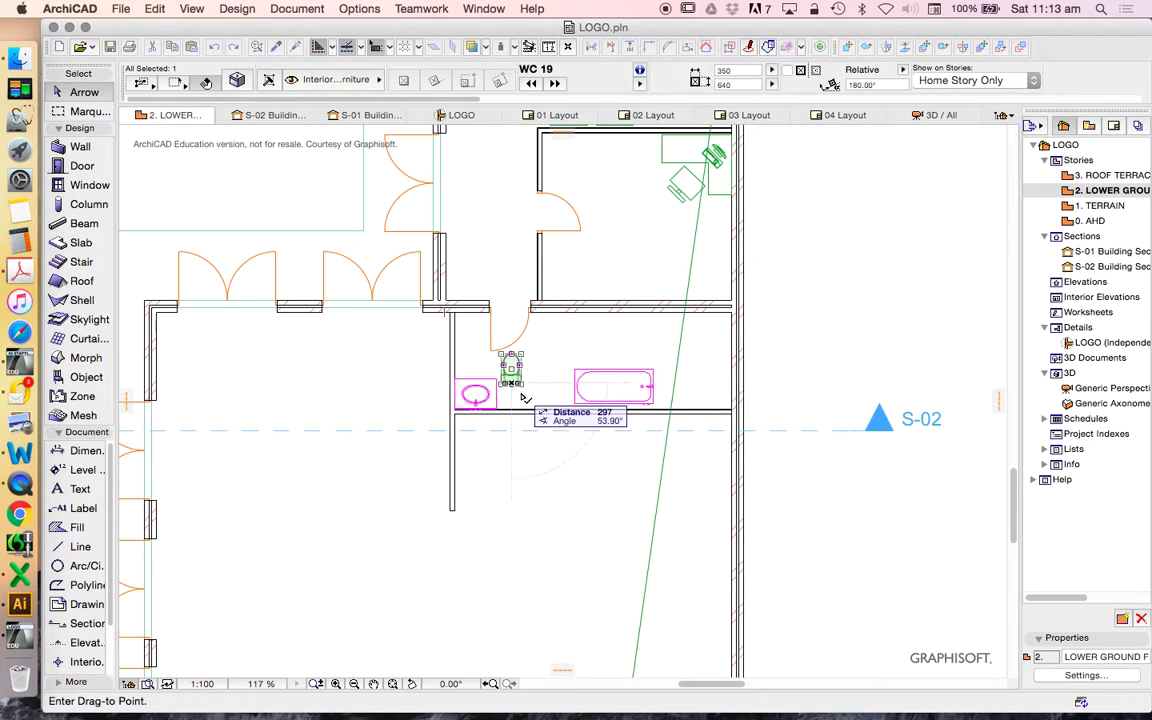
click(537, 410)
Step: Stretch the basin cabinet's lower right corner toward the WC to widen the cabinet, keeping its depth at 650 mm
click(496, 380)
click(496, 380)
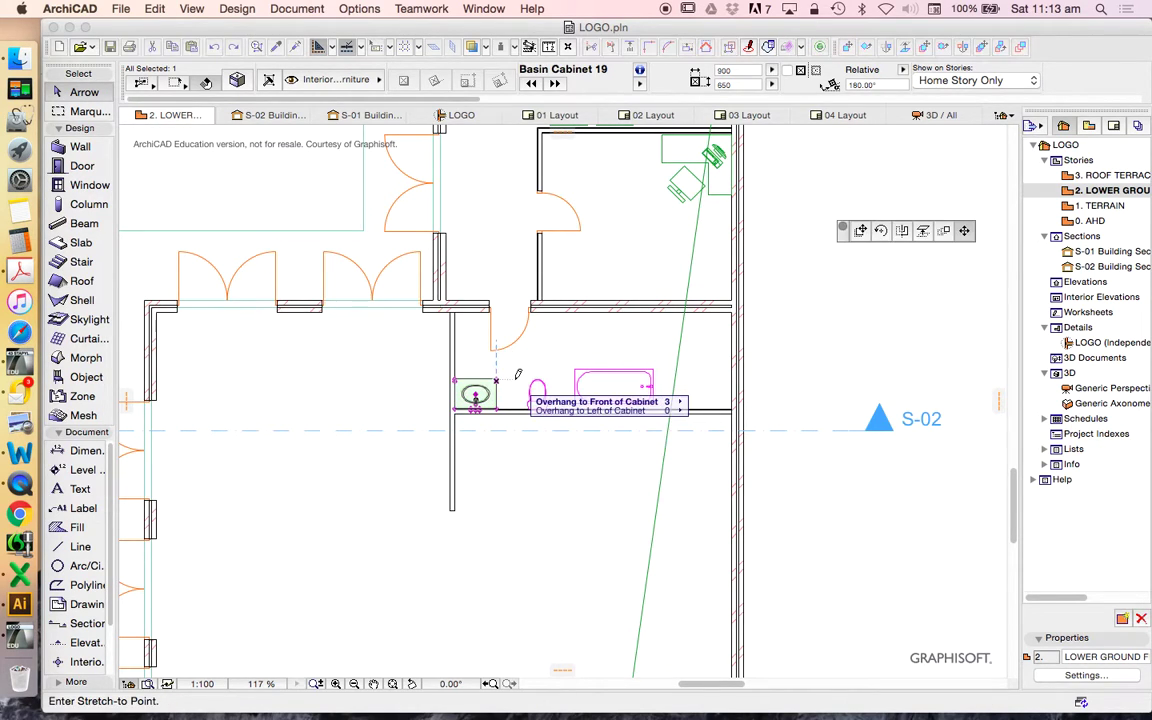
key(Escape)
click(496, 409)
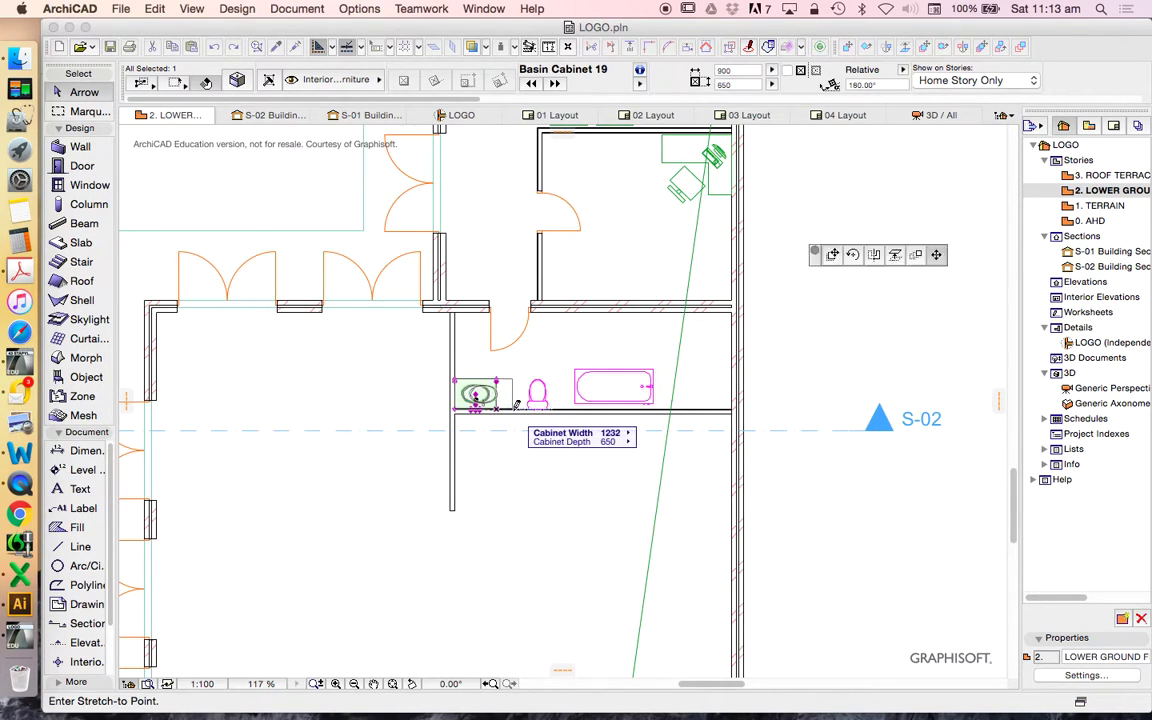
click(516, 404)
Step: Shift the WC slightly right, away from the basin cabinet, and bring the bathtub down against the bathroom's lower wall
drag(540, 406, 576, 410)
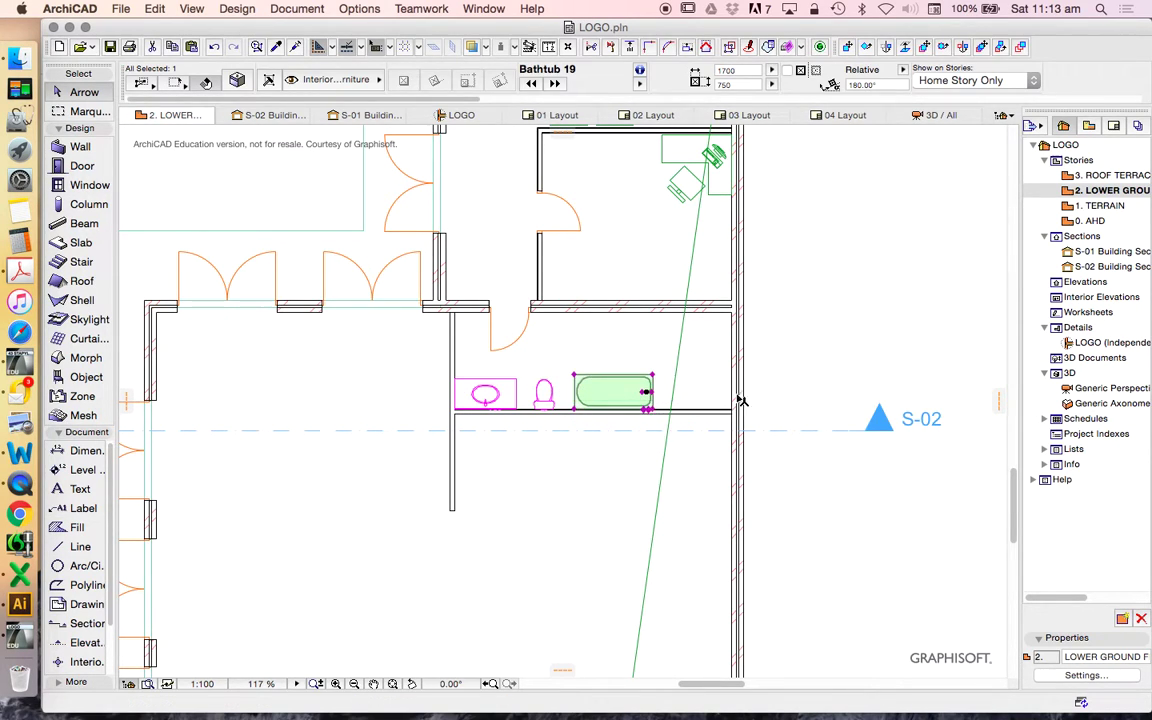